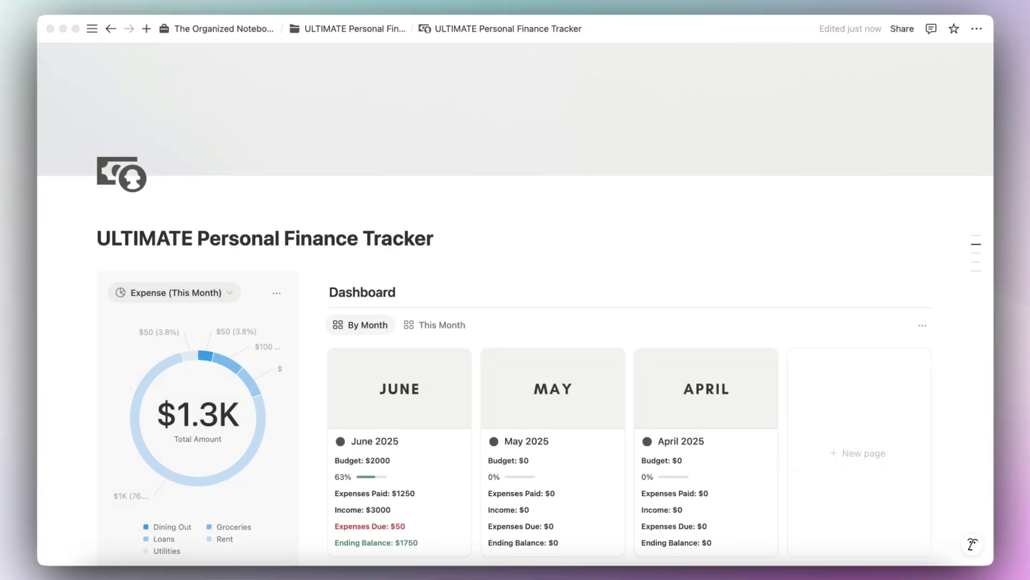
# Step: Fill in the Last Updated Date of the Condo asset
pyautogui.scroll(-3, 361, 204)
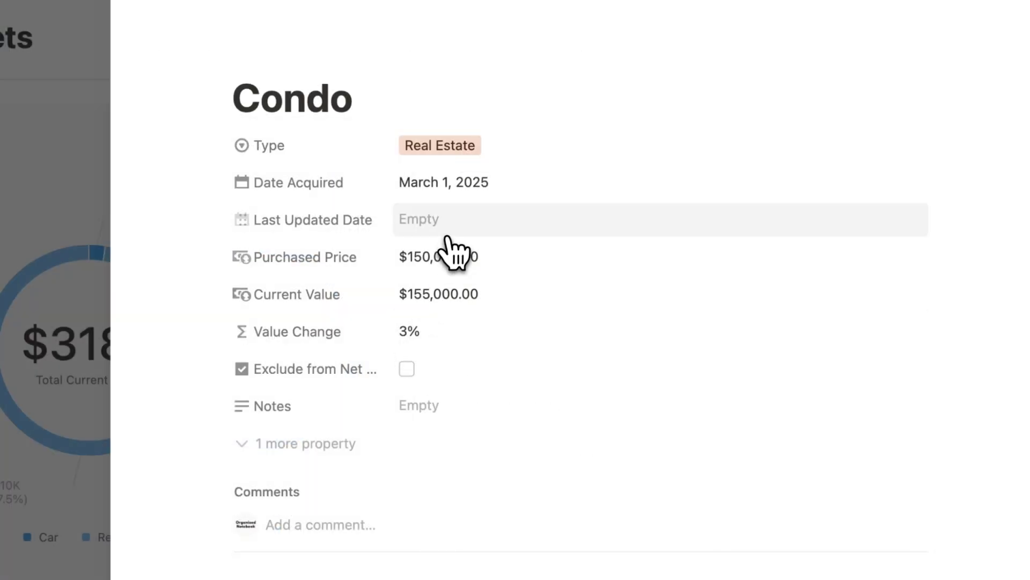
pyautogui.click(454, 219)
pyautogui.click(514, 418)
pyautogui.click(567, 225)
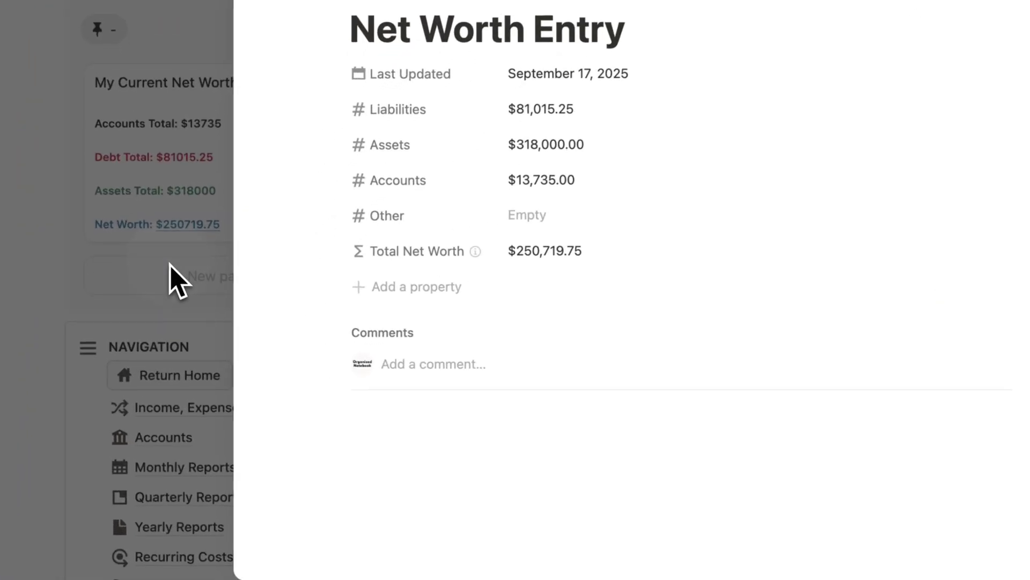
# Step: Close the net worth entry and view the Liabilities graph in the Net Worth Graph section
pyautogui.click(158, 290)
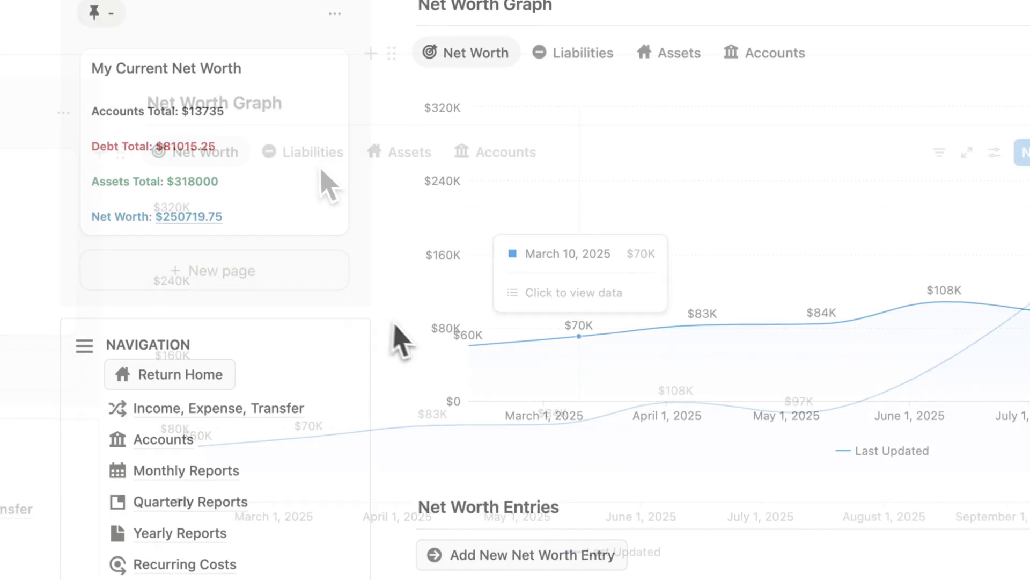
pyautogui.click(436, 176)
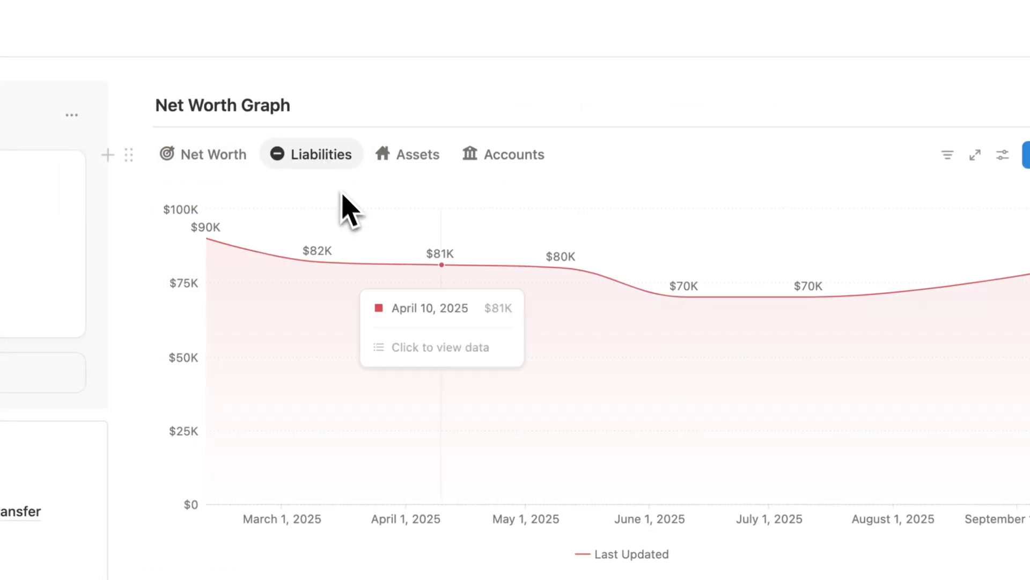
pyautogui.click(324, 180)
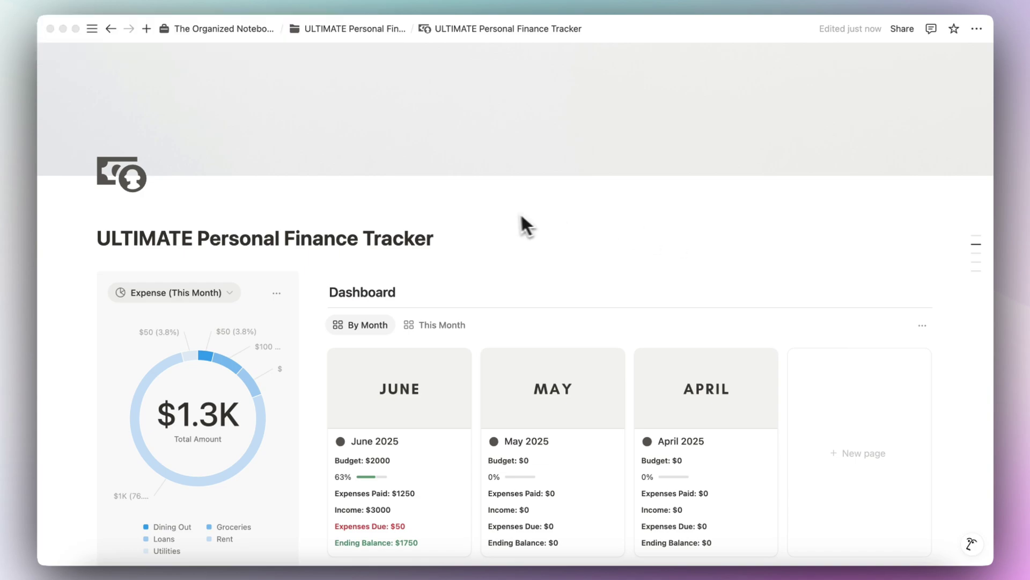
# Step: Switch the finance tracker's expense chart to the Income (This Month) view
pyautogui.scroll(-4, 362, 204)
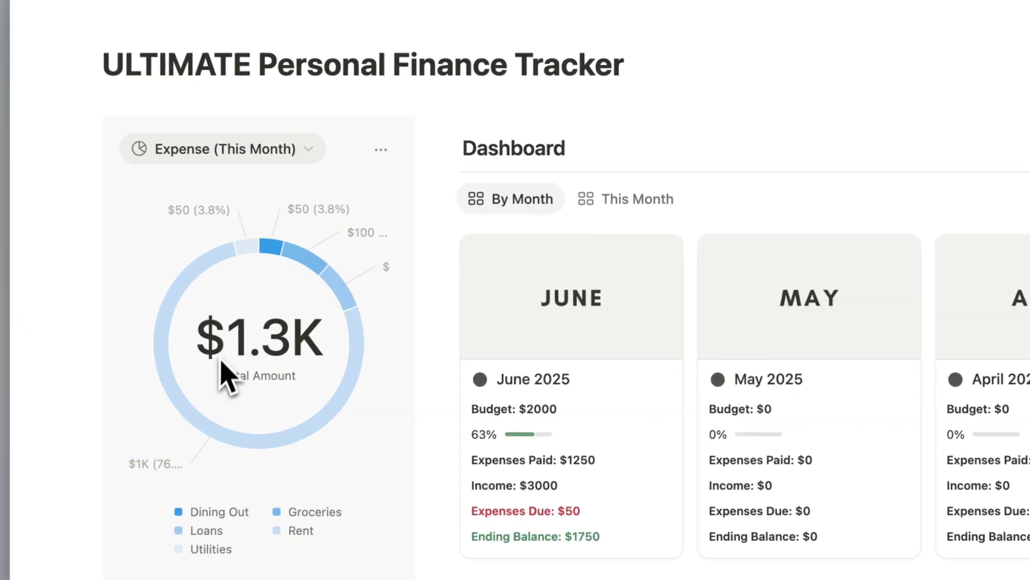
pyautogui.click(236, 151)
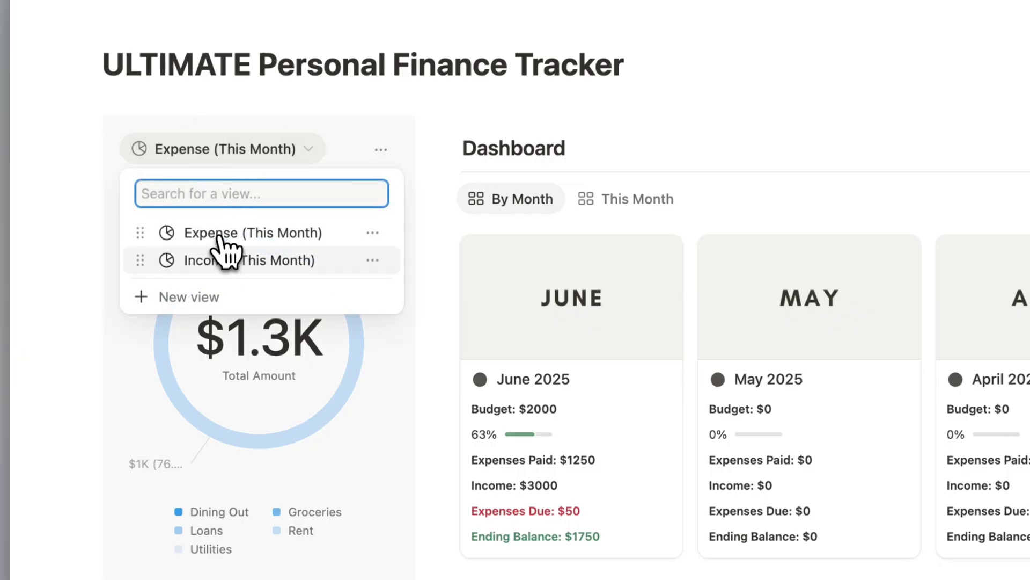
pyautogui.click(213, 260)
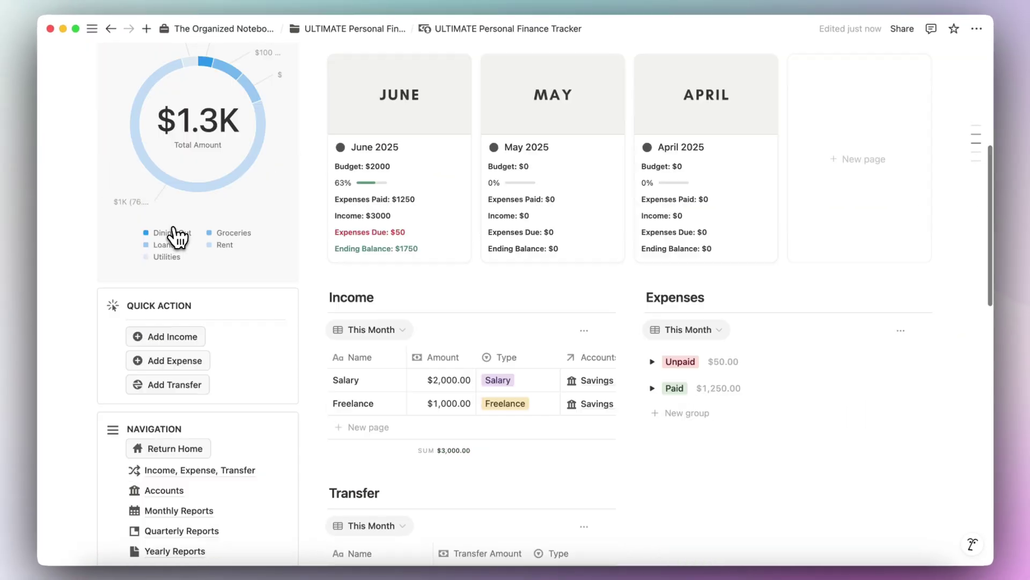
# Step: Look through the tracker's quick actions, navigation links, income and transfer tables, and active accounts
pyautogui.scroll(-2, 175, 237)
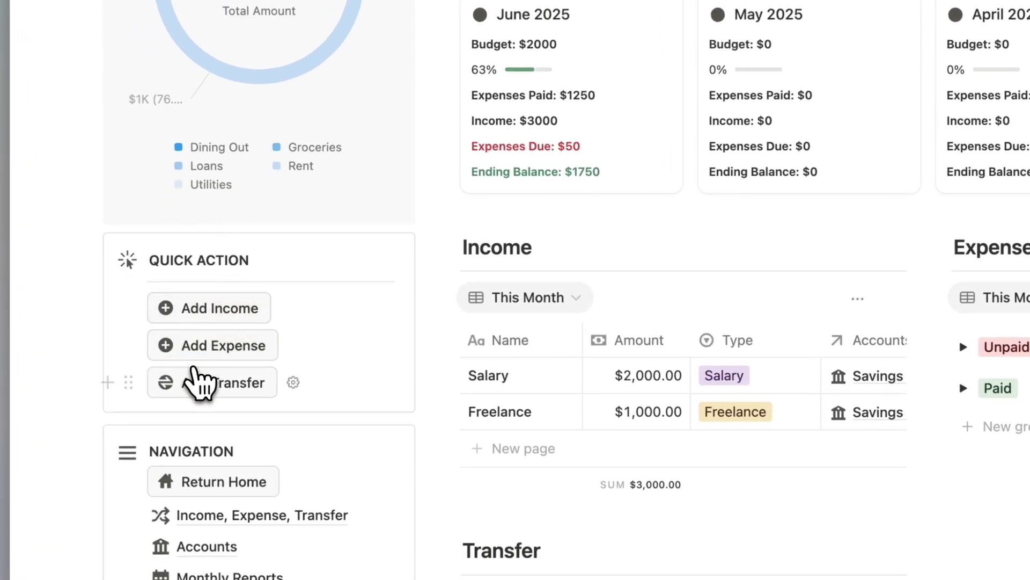
pyautogui.scroll(-5, 168, 351)
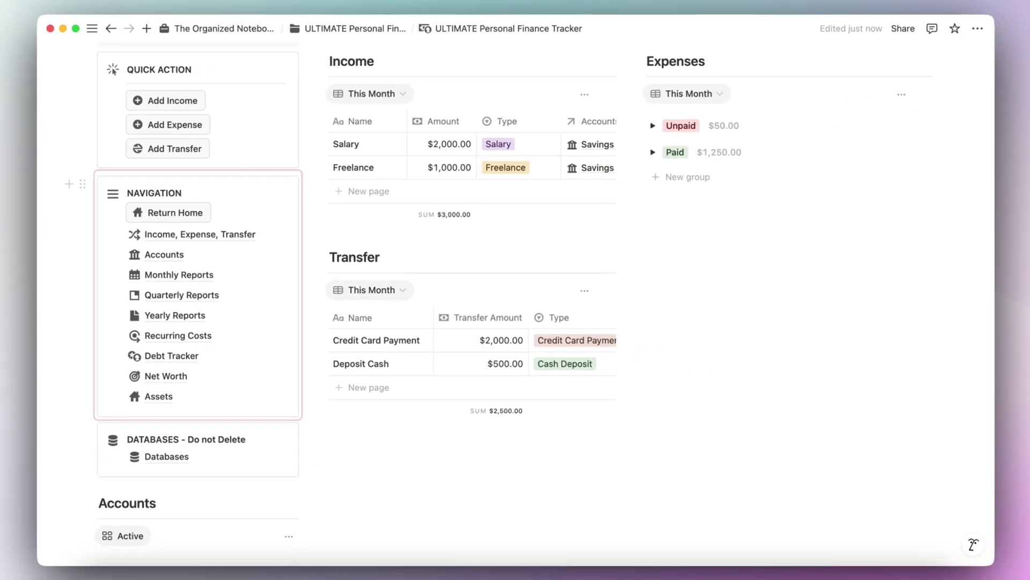
pyautogui.scroll(-5, 69, 260)
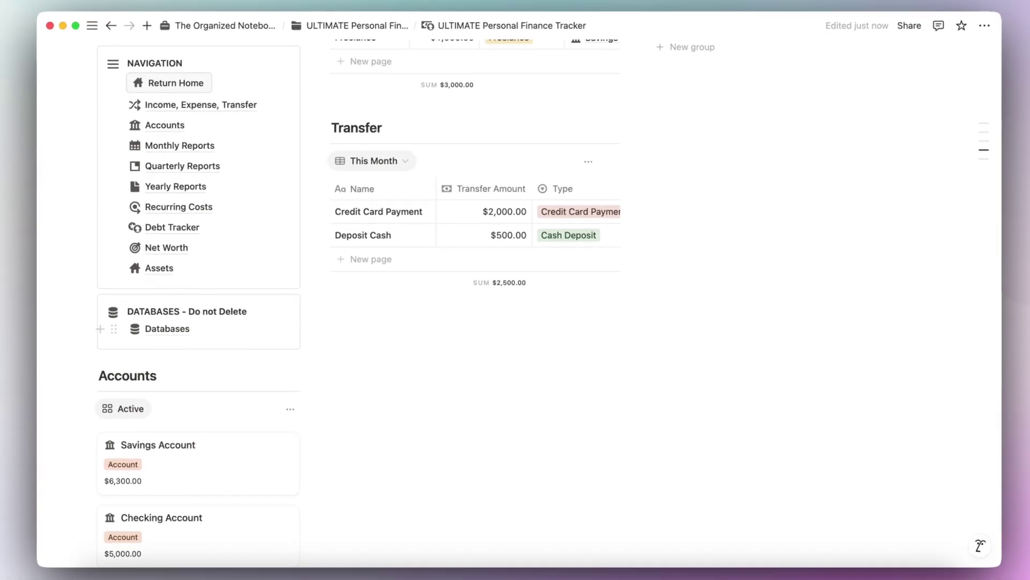
pyautogui.scroll(-10, 515, 301)
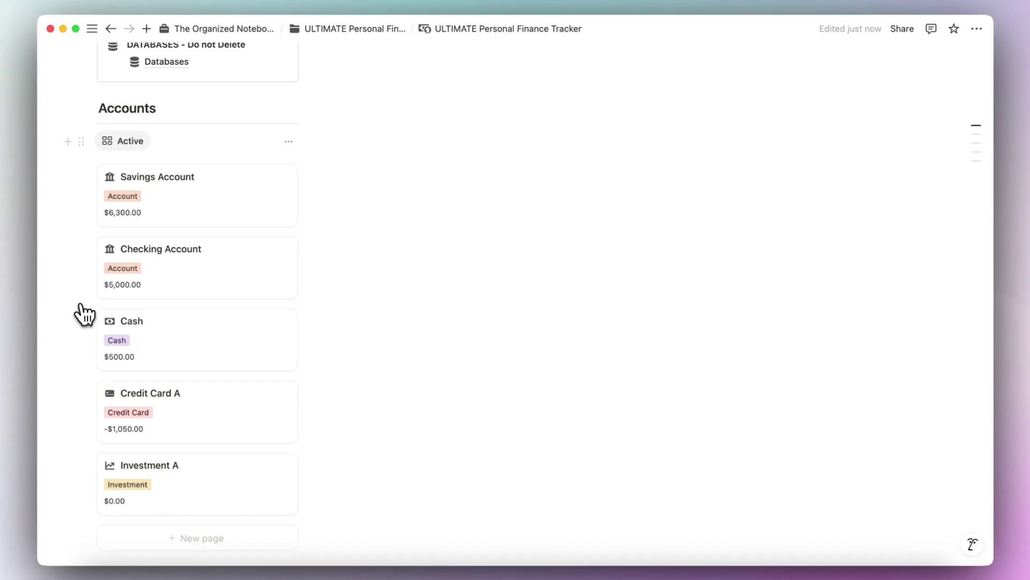
pyautogui.scroll(20, 80, 303)
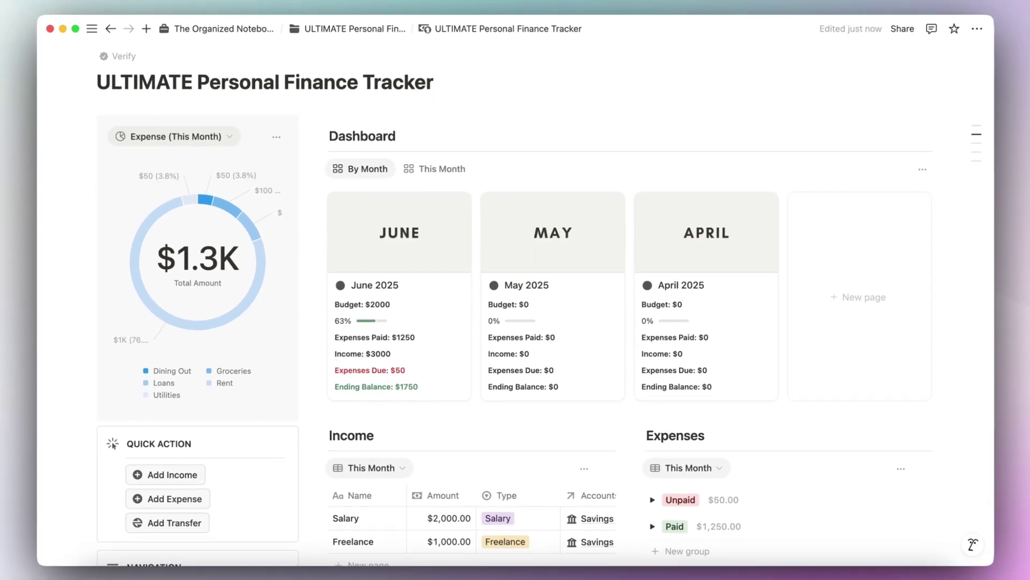
# Step: Expand the Unpaid and Paid groups in this month's Expenses table to view their entries
pyautogui.scroll(-5, 544, 304)
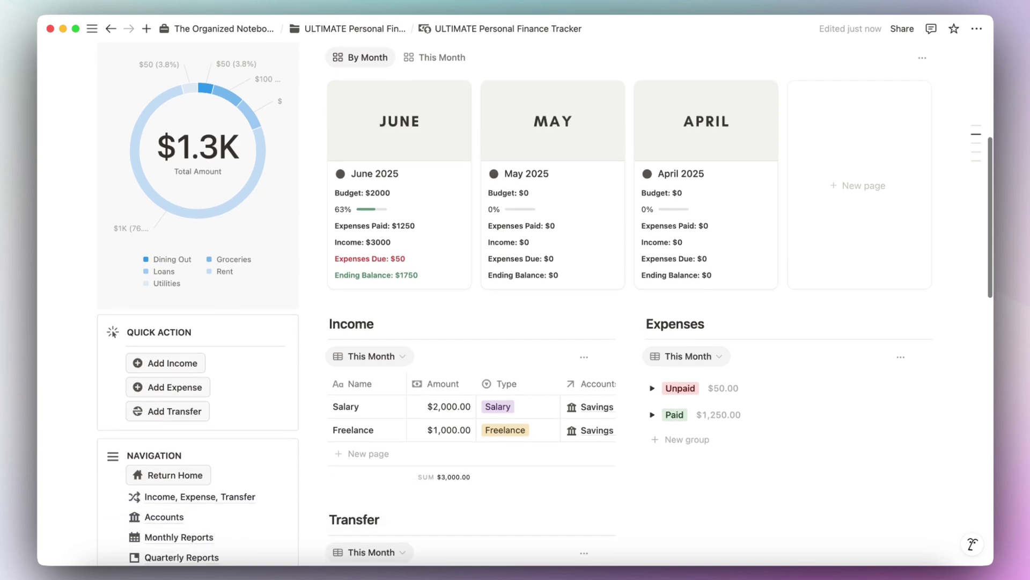
pyautogui.scroll(-4, 511, 103)
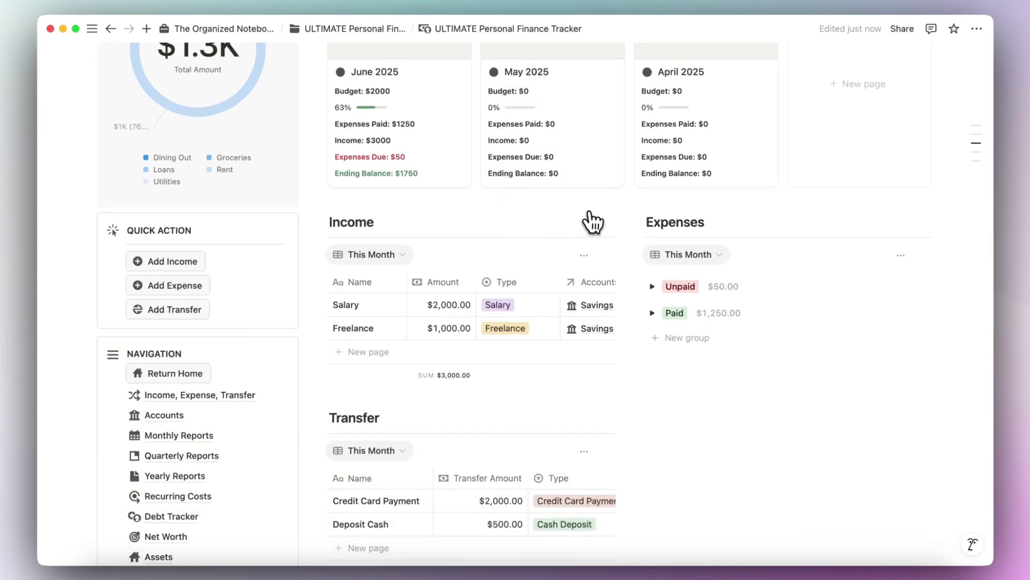
pyautogui.click(652, 286)
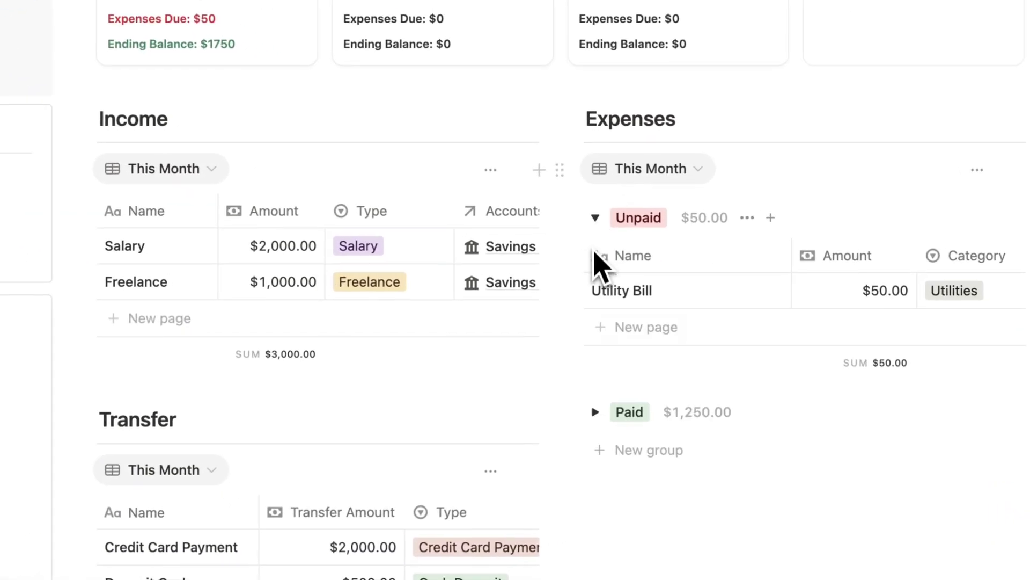
pyautogui.click(652, 313)
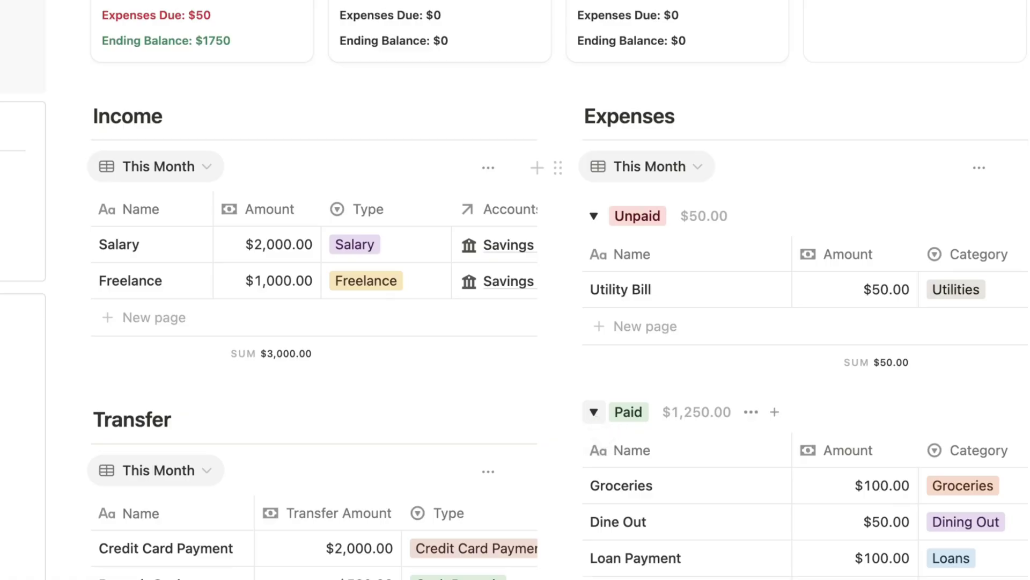
pyautogui.scroll(5, 516, 290)
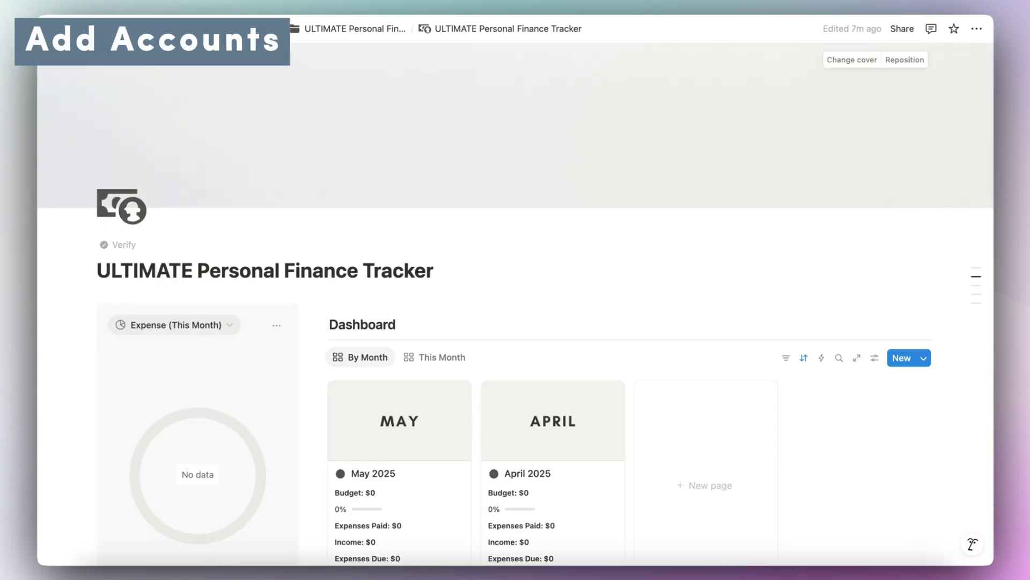
# Step: Open the Accounts page and add a new account named Savings Account A
pyautogui.scroll(-10, 515, 300)
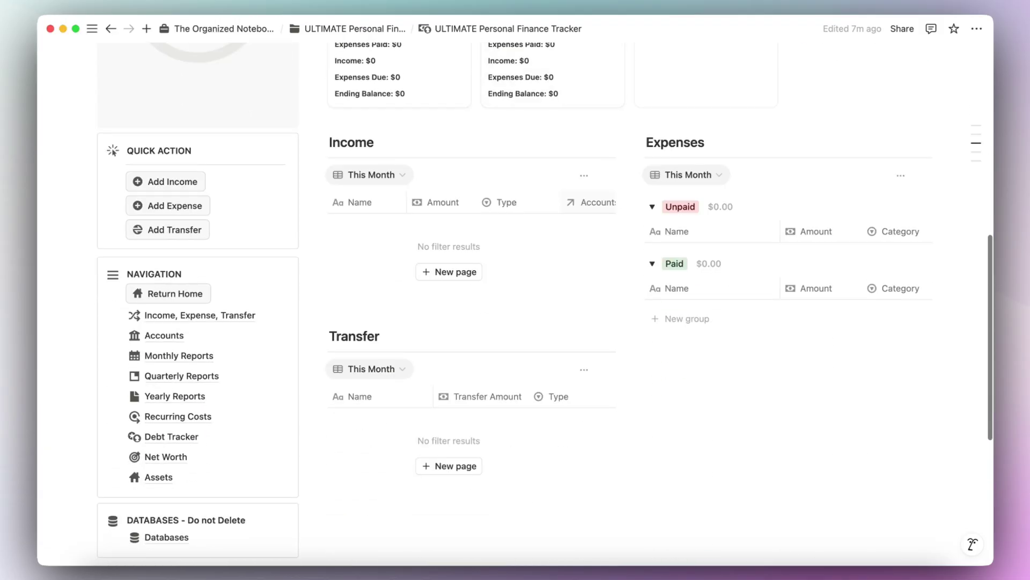
pyautogui.click(163, 335)
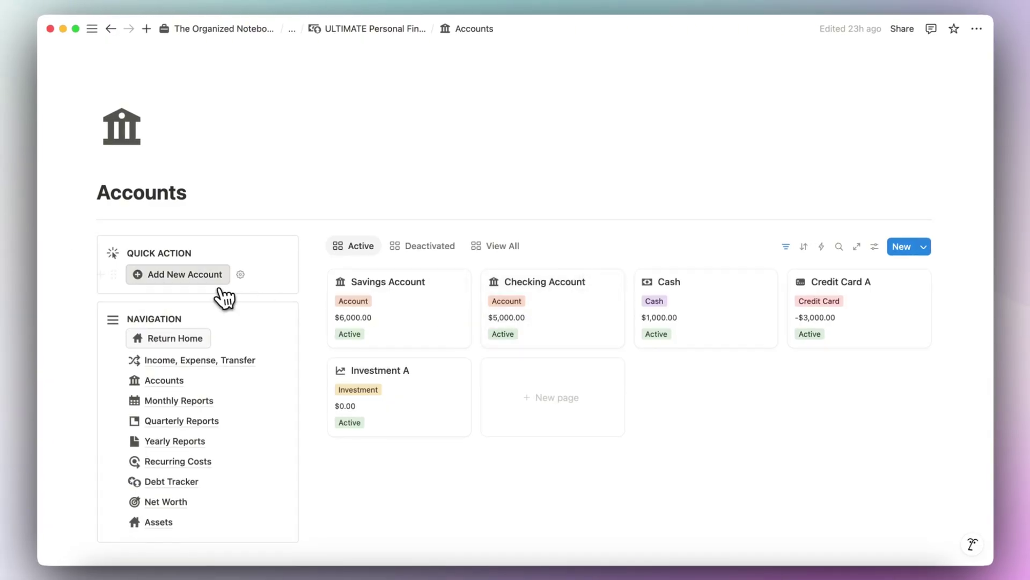
pyautogui.click(176, 278)
pyautogui.write('Savin')
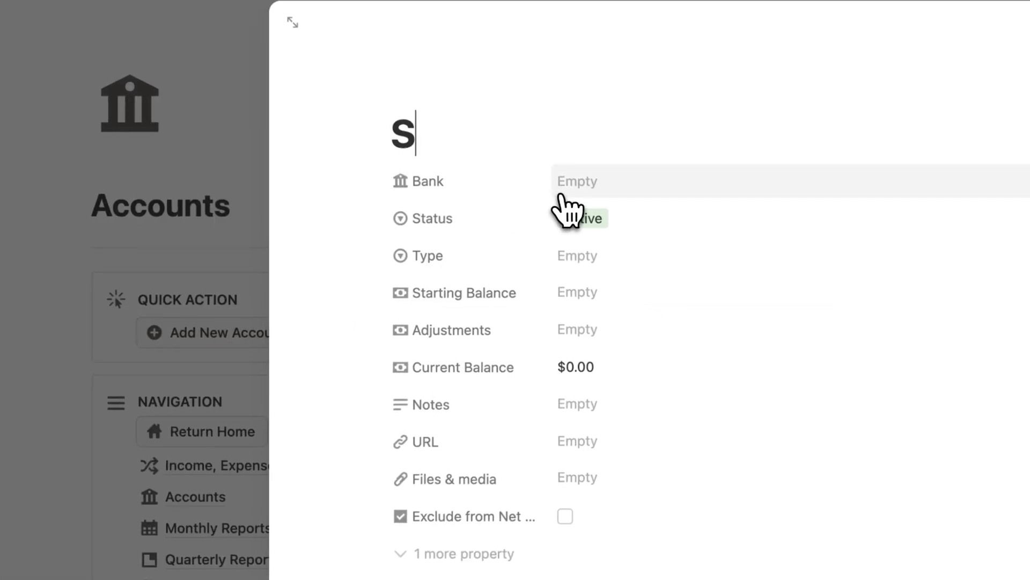
pyautogui.write('gs Account A')
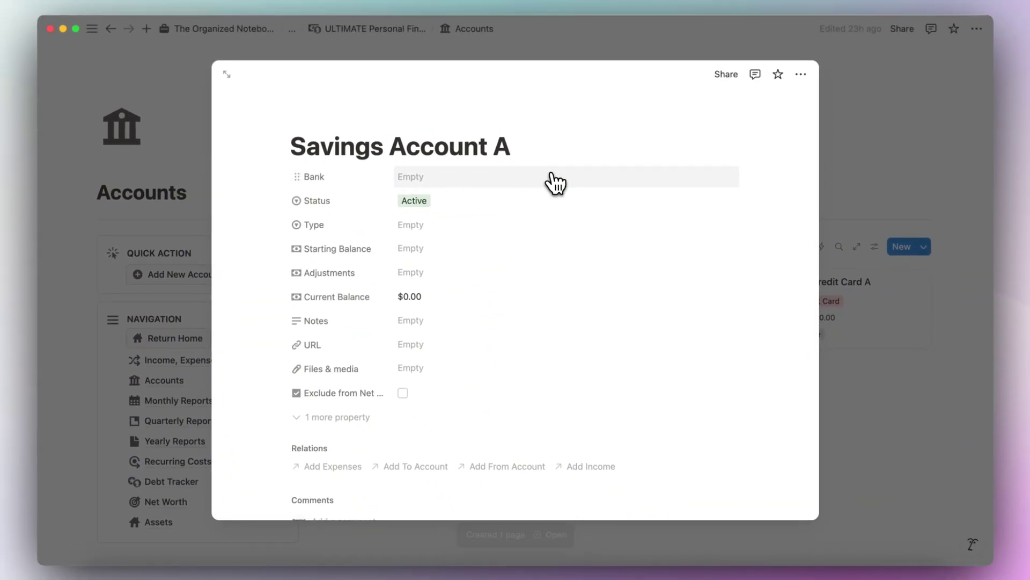
# Step: Set the new account's bank to Bank of America, keep its status Active, and set its type to Account
pyautogui.click(504, 181)
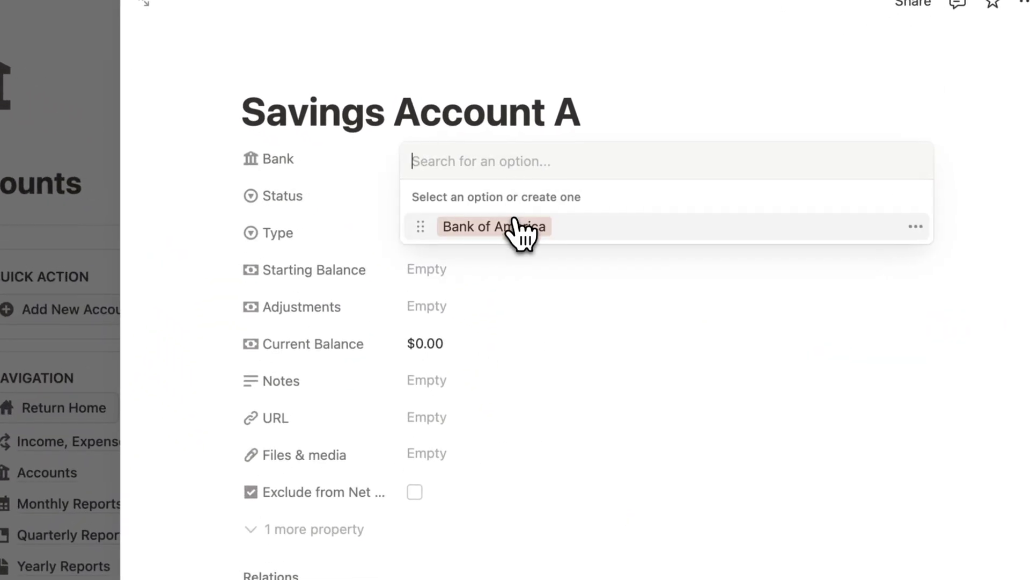
pyautogui.click(463, 215)
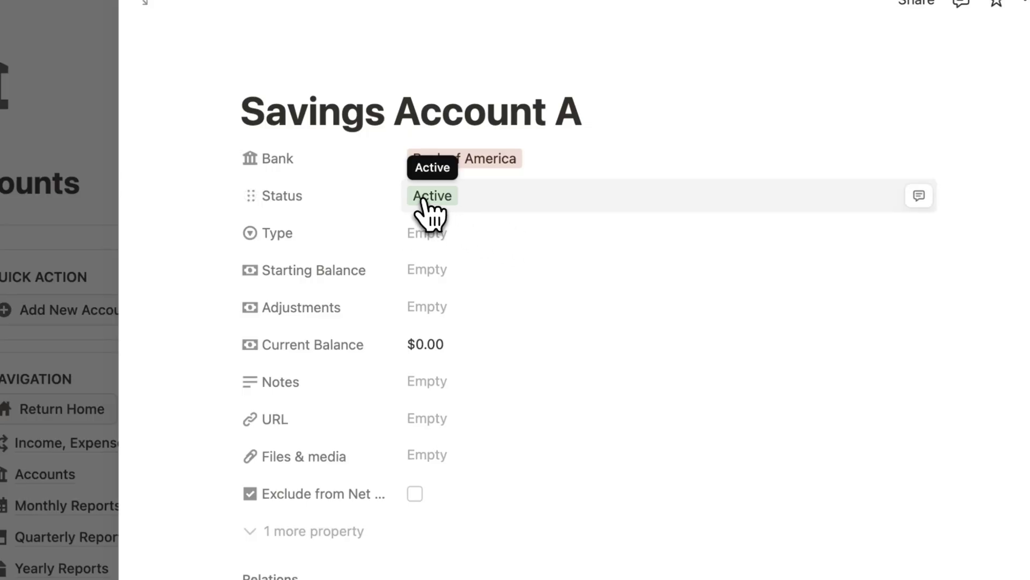
pyautogui.click(455, 206)
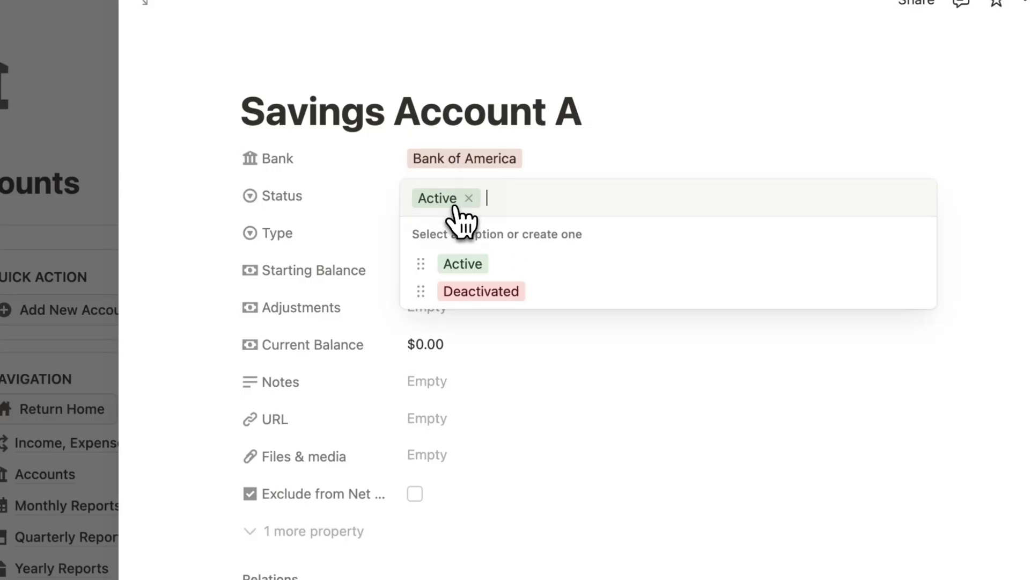
pyautogui.click(380, 200)
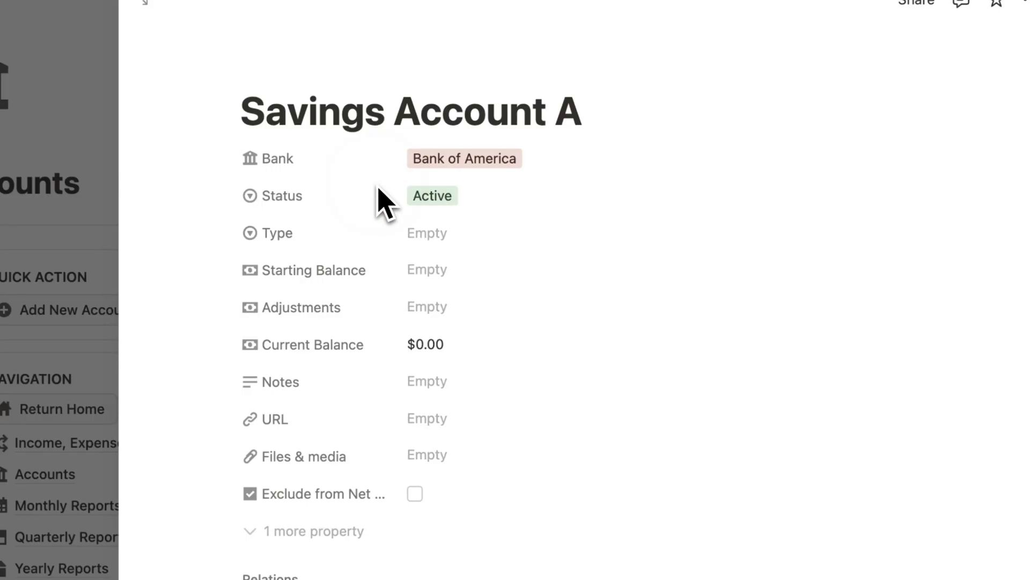
pyautogui.click(459, 238)
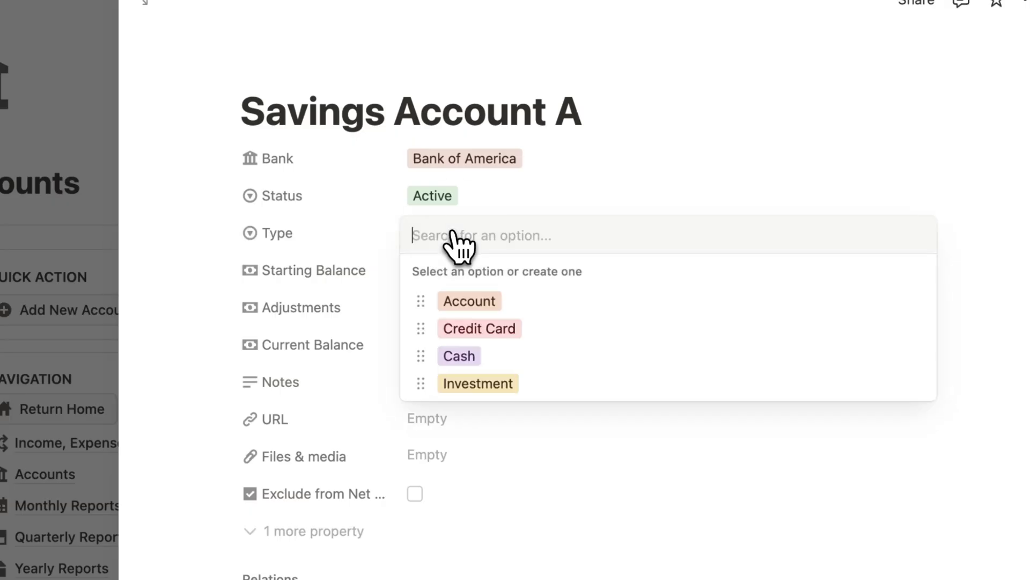
pyautogui.click(515, 302)
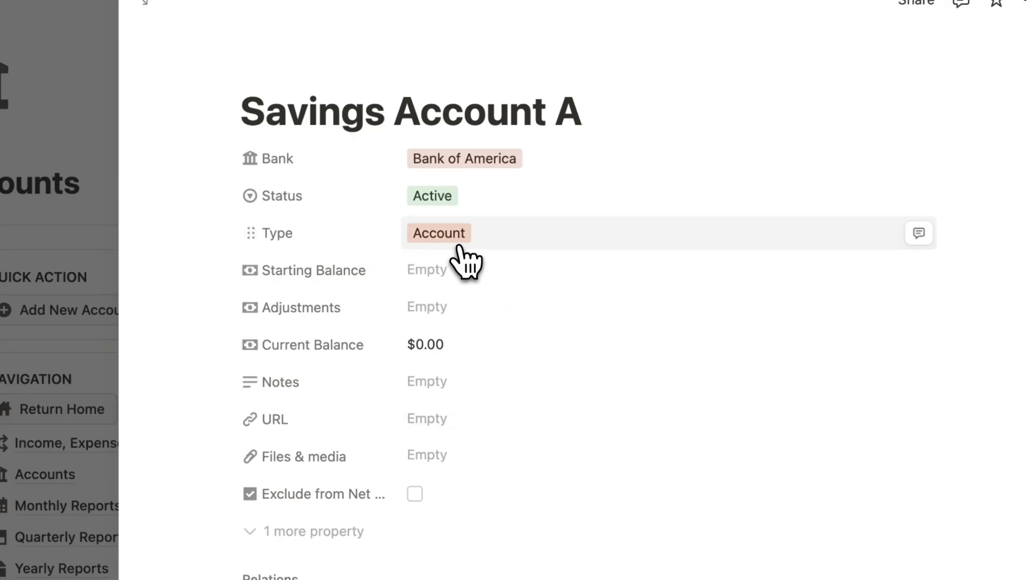
# Step: Set the starting balance of Savings Account A to 3000
pyautogui.scroll(-1, 464, 261)
pyautogui.click(451, 263)
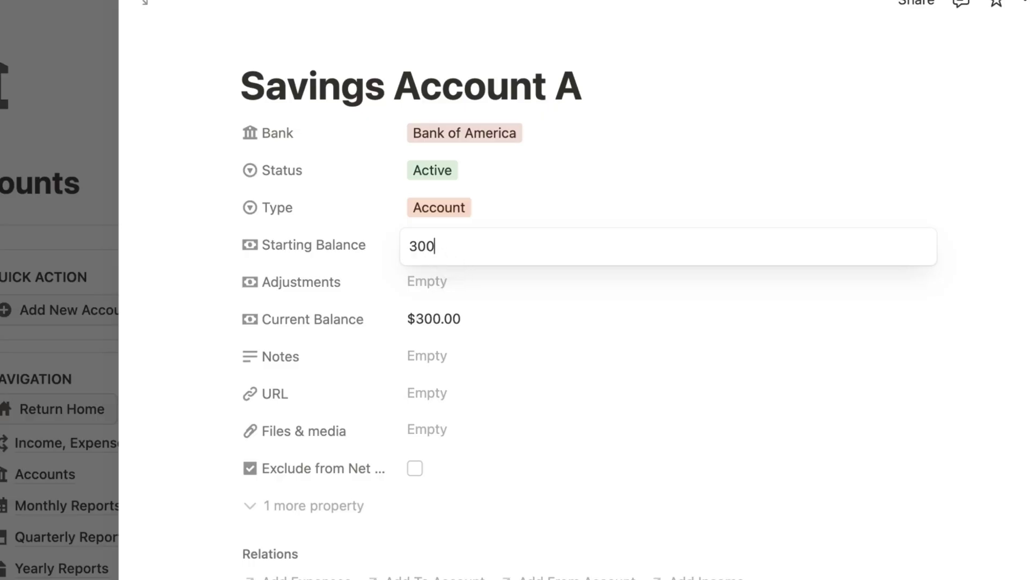
pyautogui.write('3000')
pyautogui.press('Return')
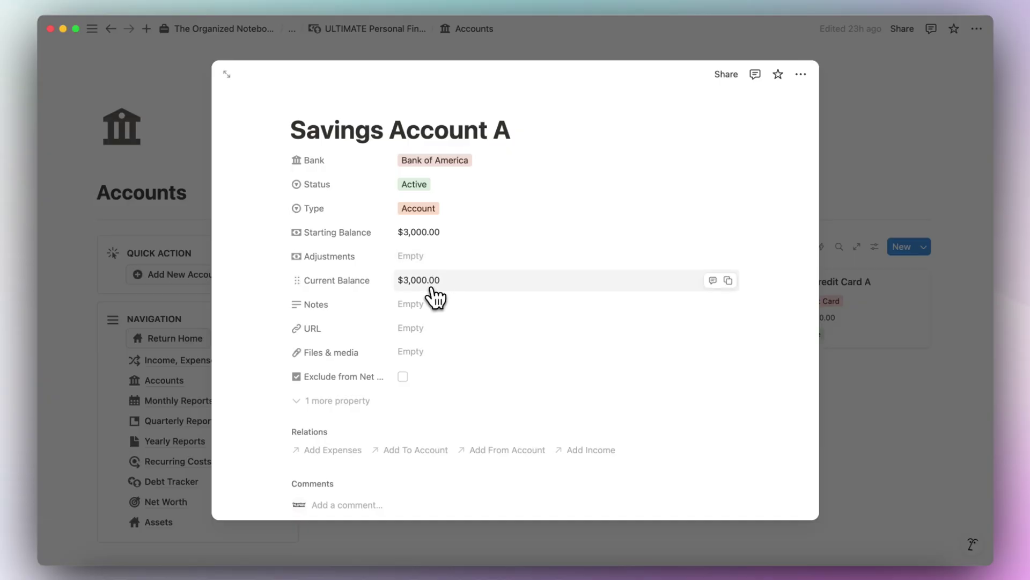
# Step: Examine the Current Balance formula and the remaining properties of Savings Account A
pyautogui.click(435, 296)
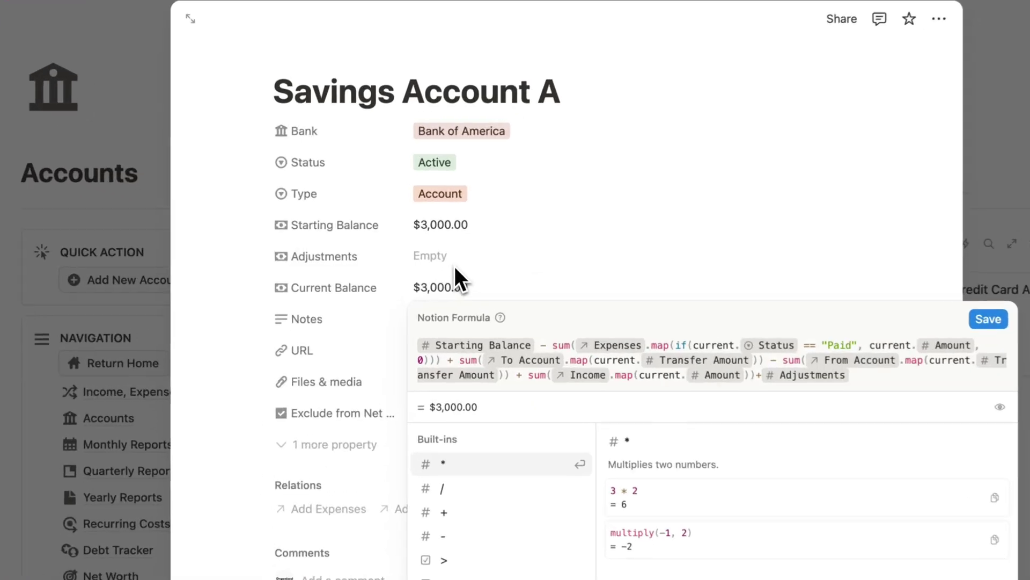
pyautogui.click(424, 280)
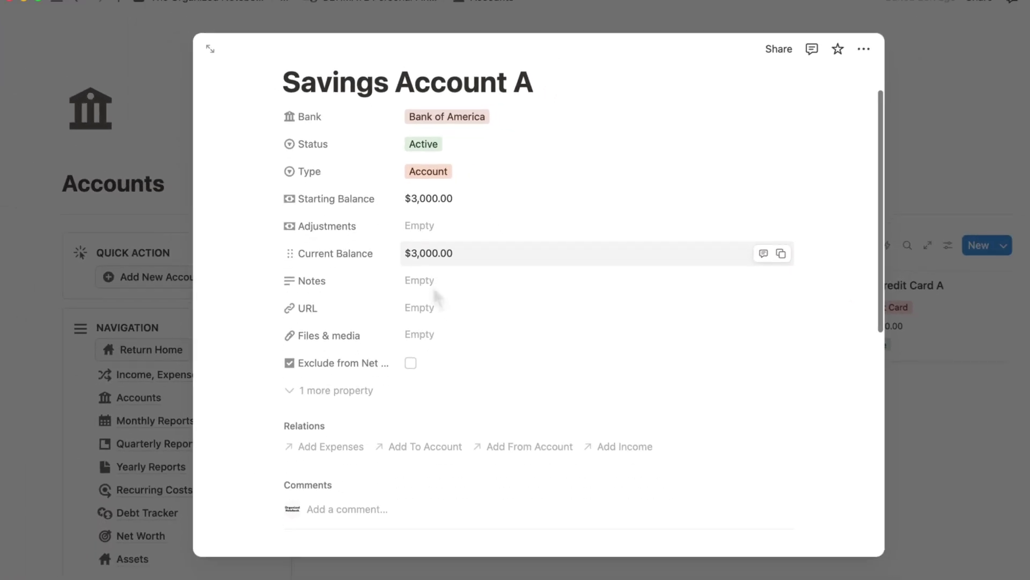
pyautogui.scroll(-2, 466, 312)
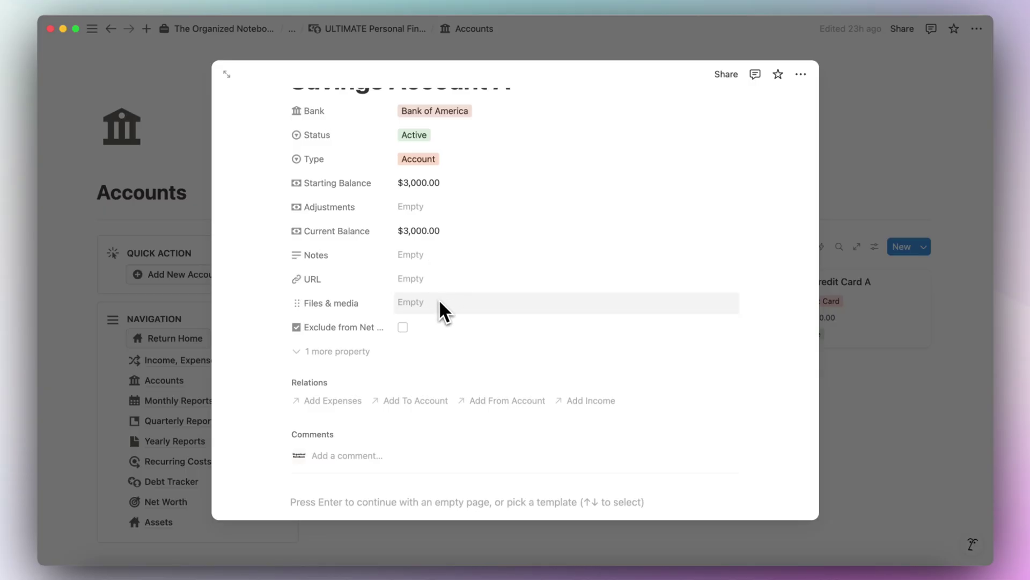
pyautogui.scroll(2, 414, 291)
pyautogui.scroll(-2, 370, 166)
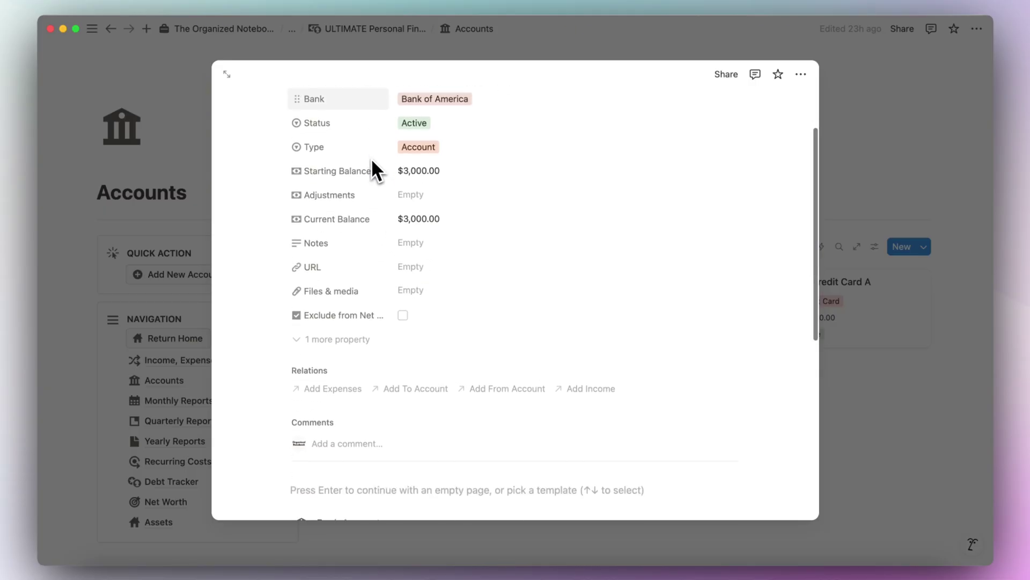
pyautogui.scroll(-1, 371, 157)
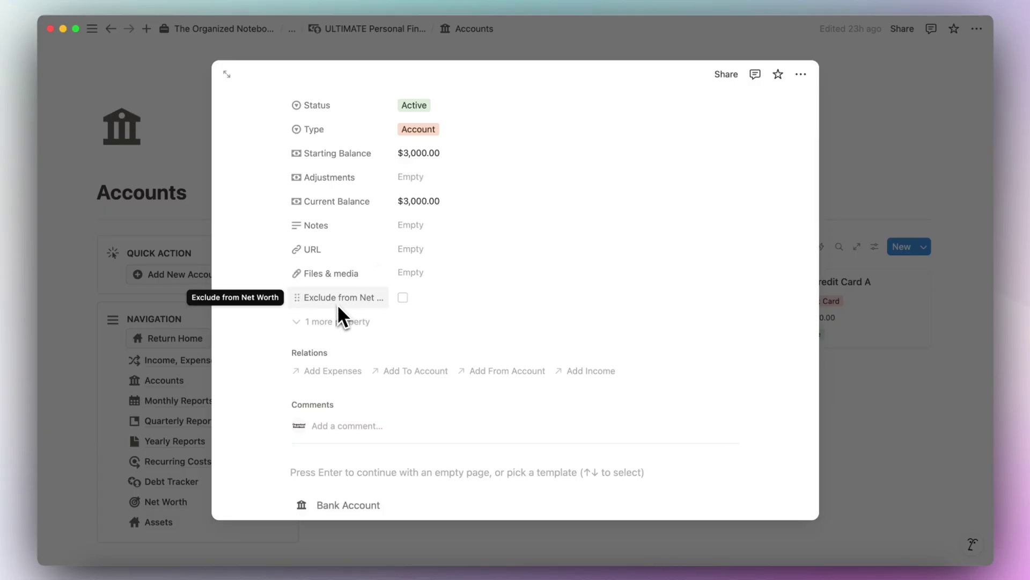
# Step: Apply the Bank Account template to Savings Account A, review its expense, income and transfer sections, and close the account
pyautogui.scroll(-4, 338, 306)
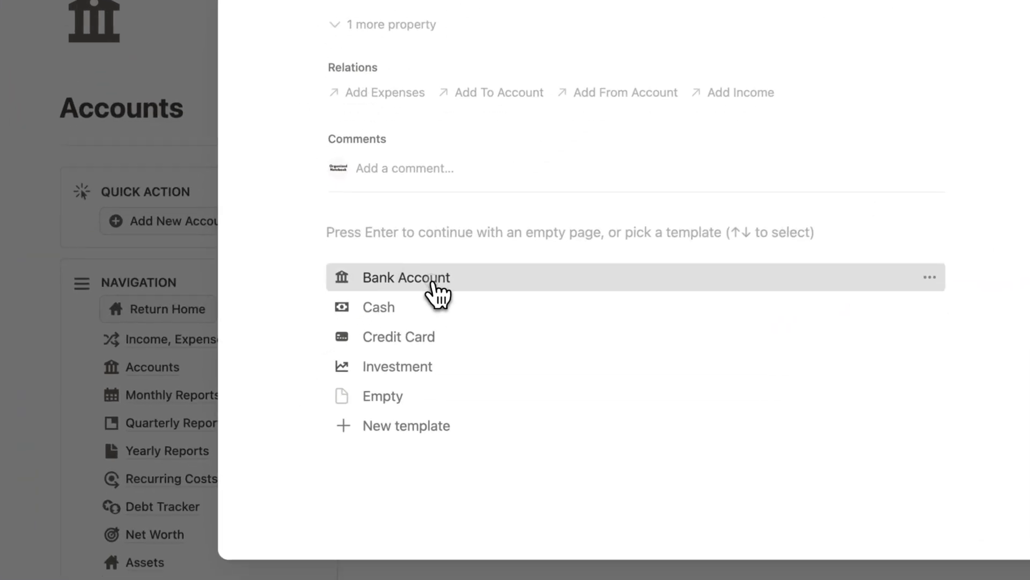
pyautogui.click(358, 318)
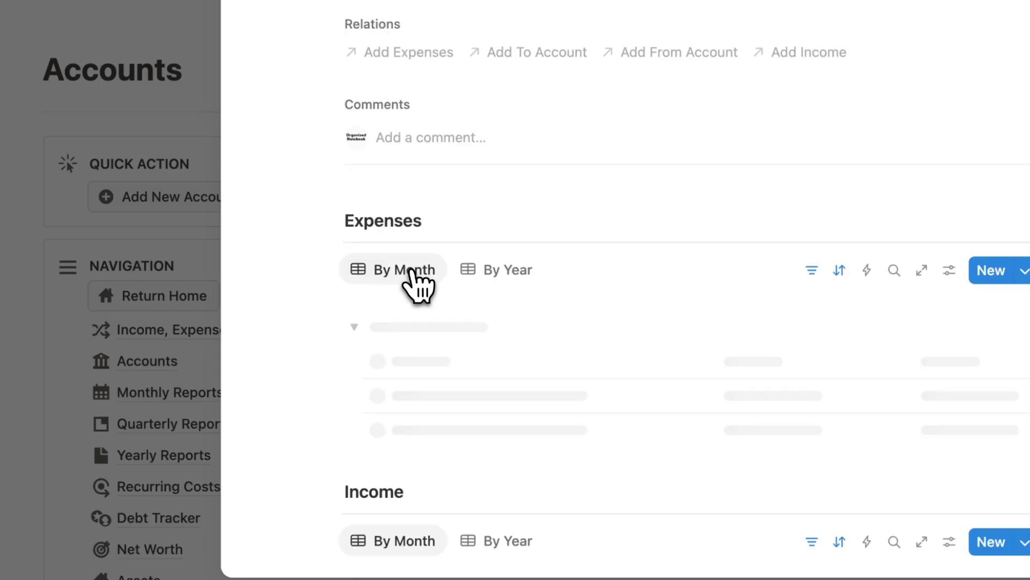
pyautogui.scroll(-3, 266, 346)
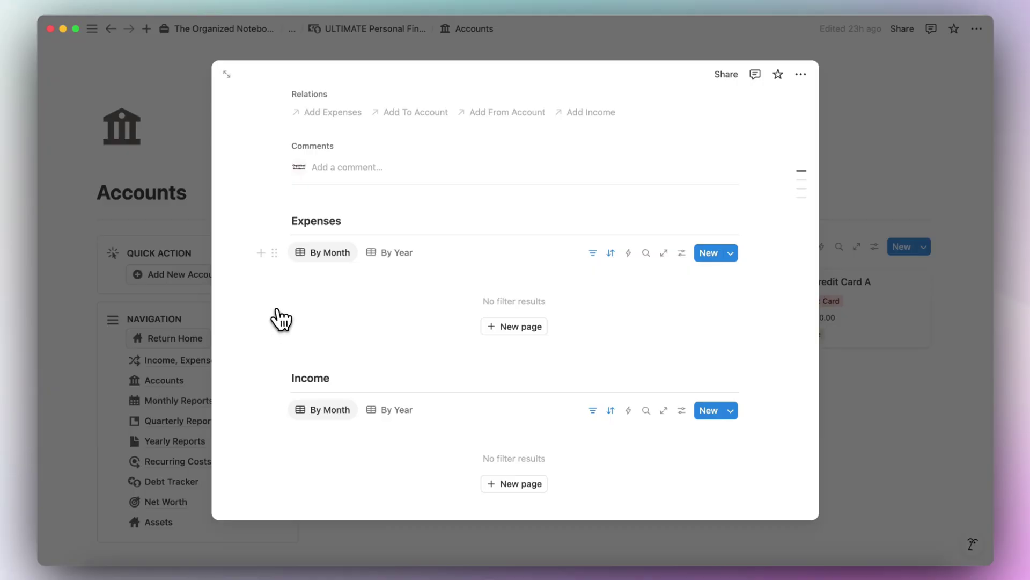
pyautogui.scroll(-8, 278, 317)
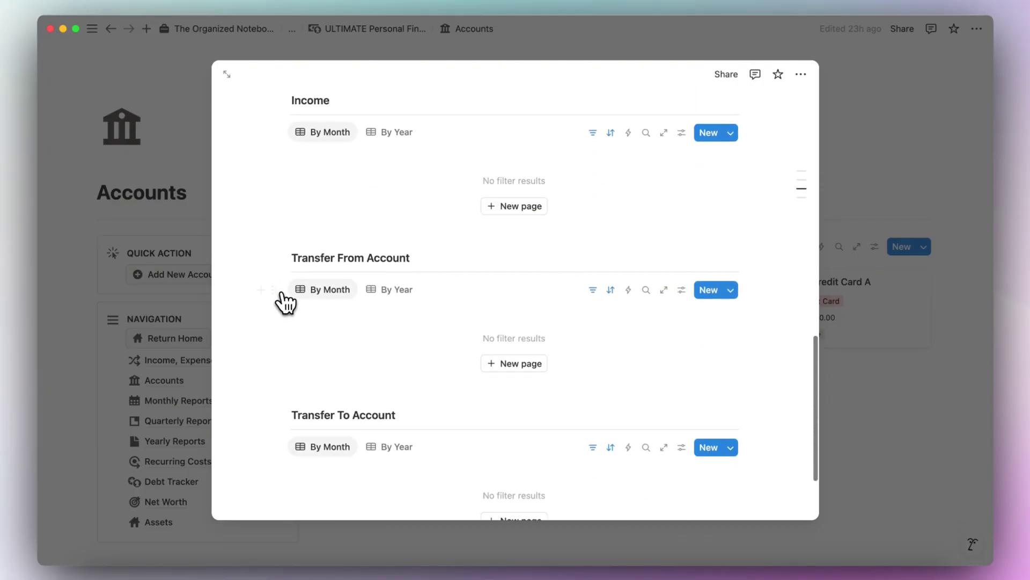
pyautogui.scroll(15, 272, 394)
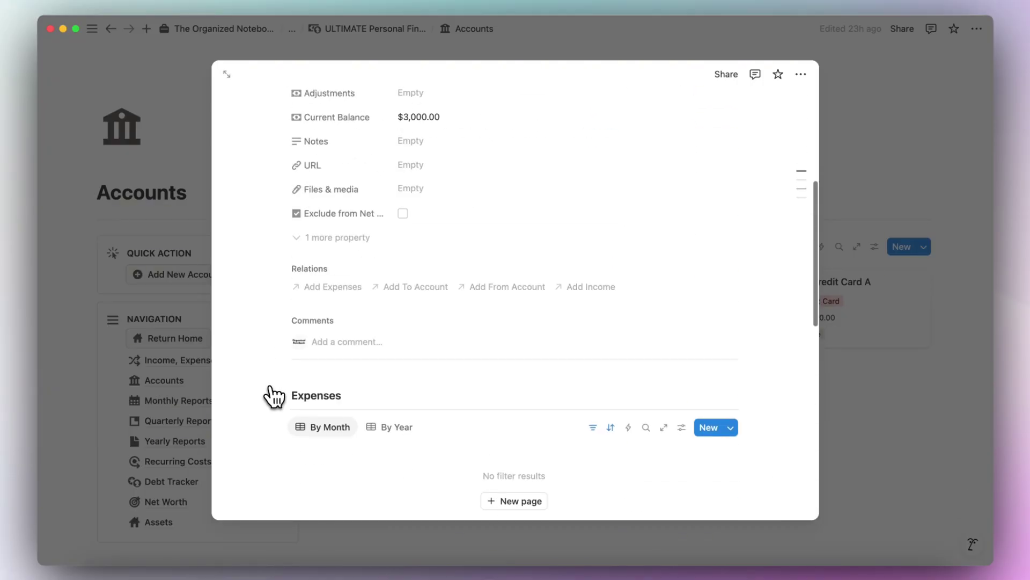
pyautogui.click(909, 360)
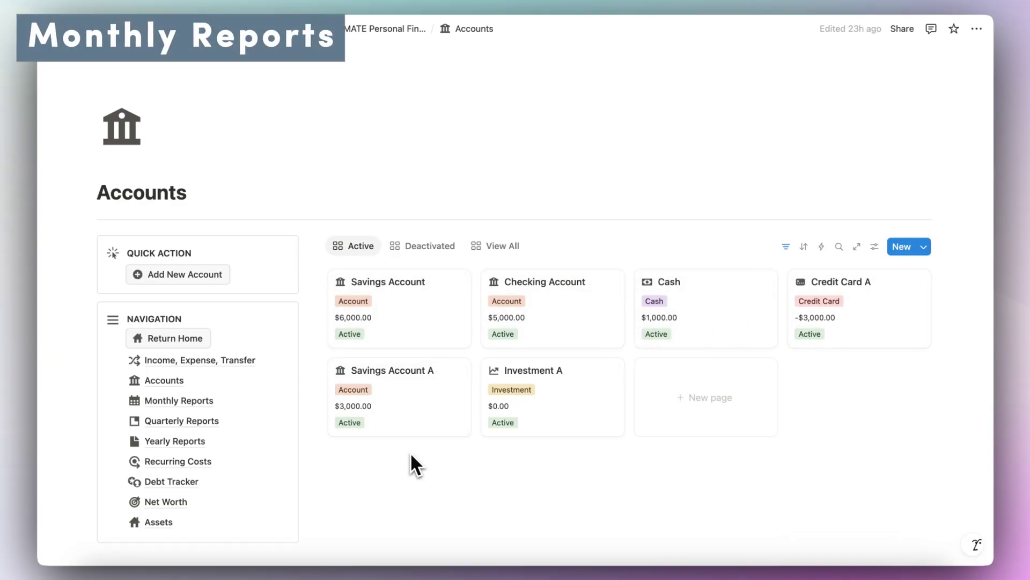
# Step: Open the Monthly Reports page and add a new month named June 2025
pyautogui.click(185, 402)
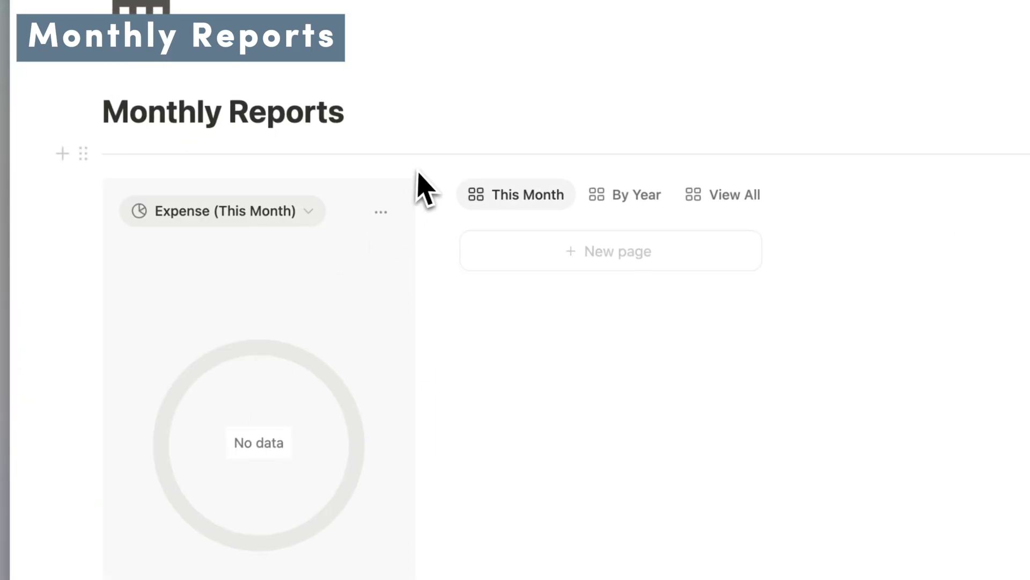
pyautogui.scroll(-3, 418, 241)
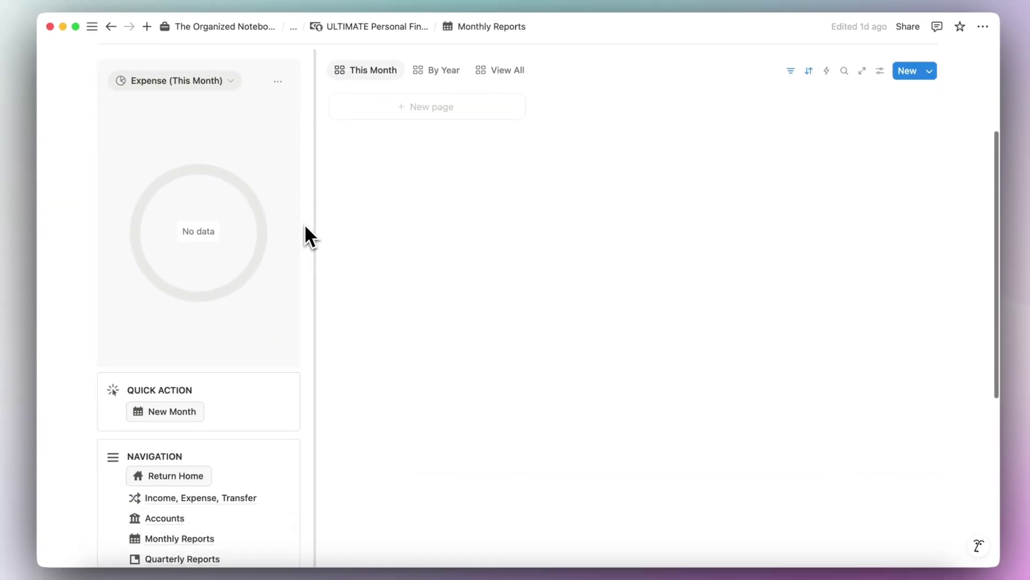
pyautogui.scroll(-2, 304, 230)
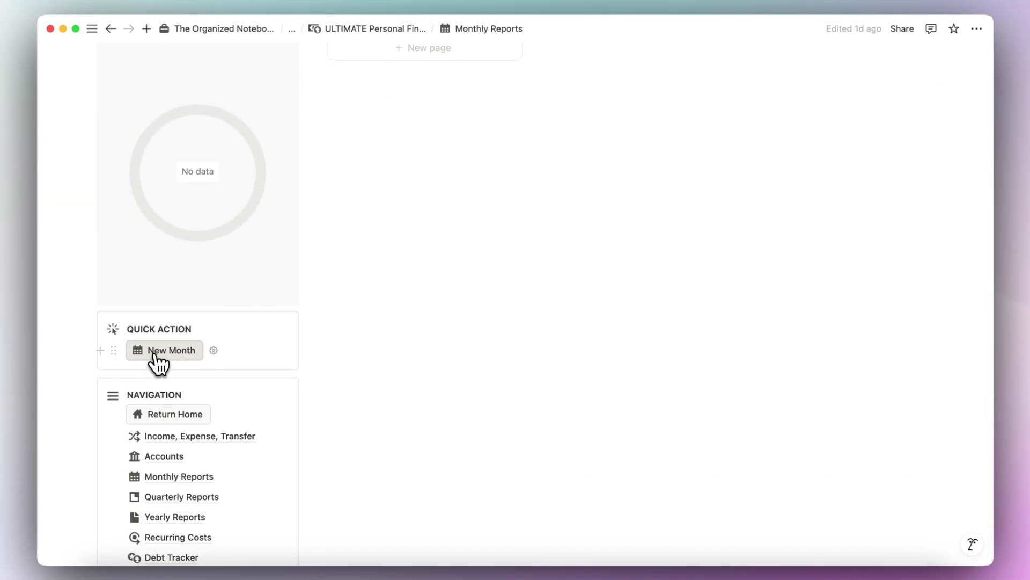
pyautogui.click(156, 354)
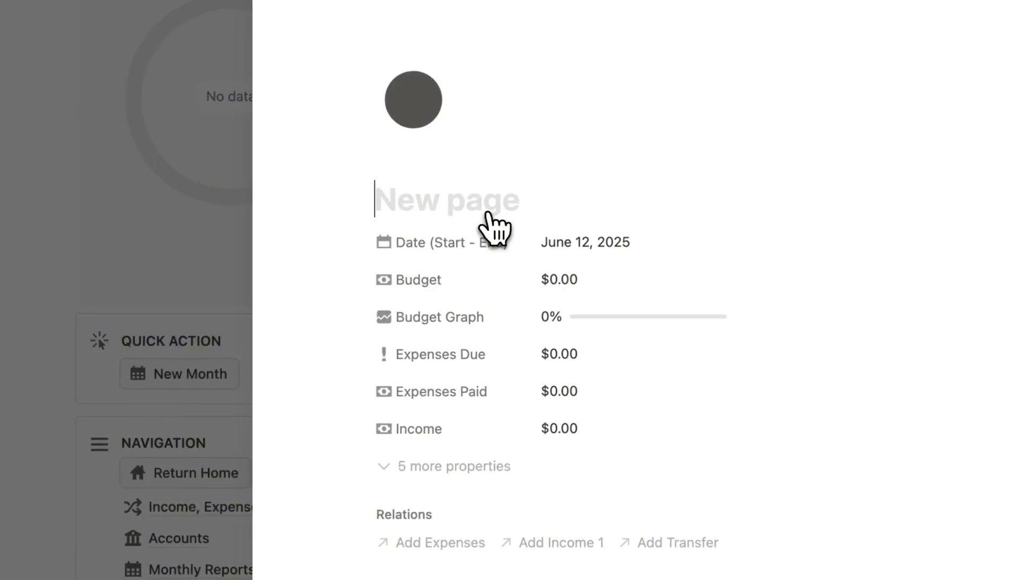
pyautogui.write('June 2025')
# Step: Give the June 2025 report a date range from June 1, 2025 to June 30, 2025
pyautogui.click(676, 242)
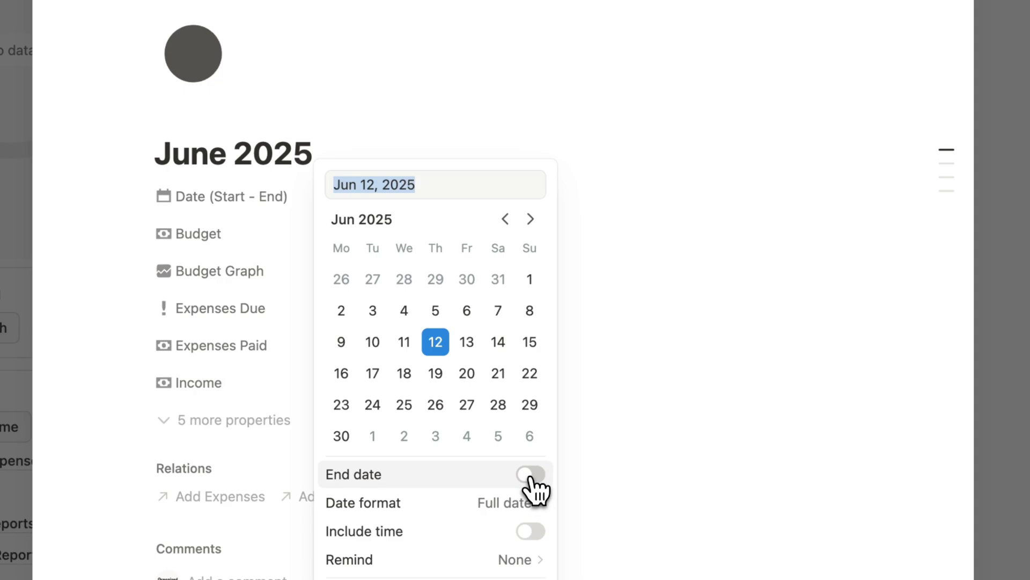
pyautogui.click(532, 474)
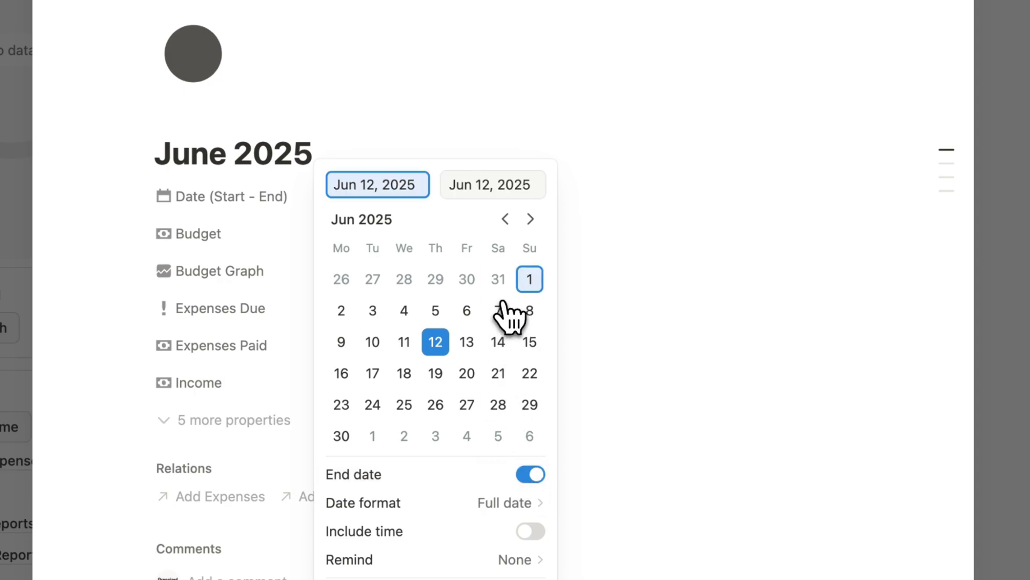
pyautogui.click(530, 279)
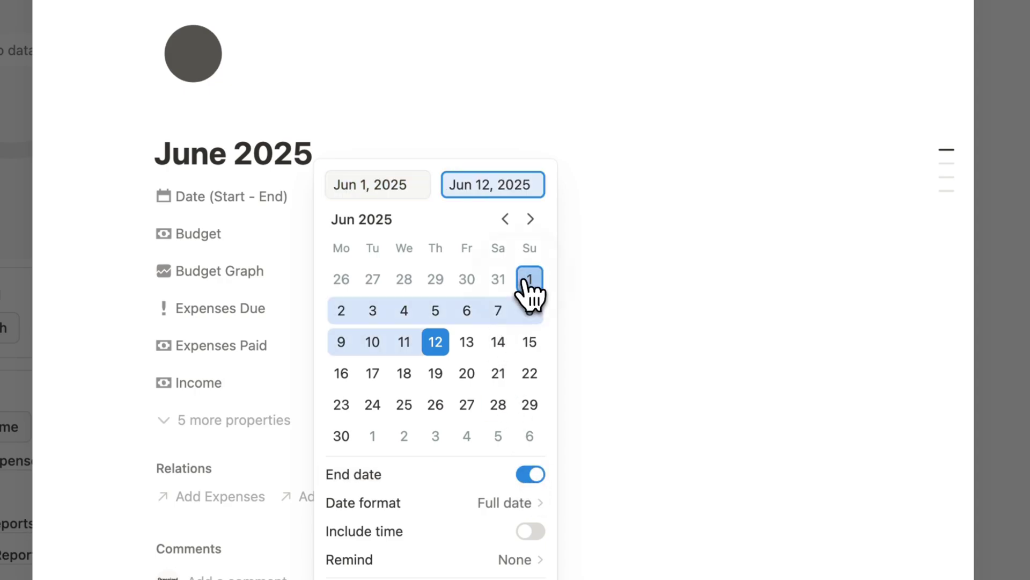
pyautogui.click(341, 436)
pyautogui.click(700, 153)
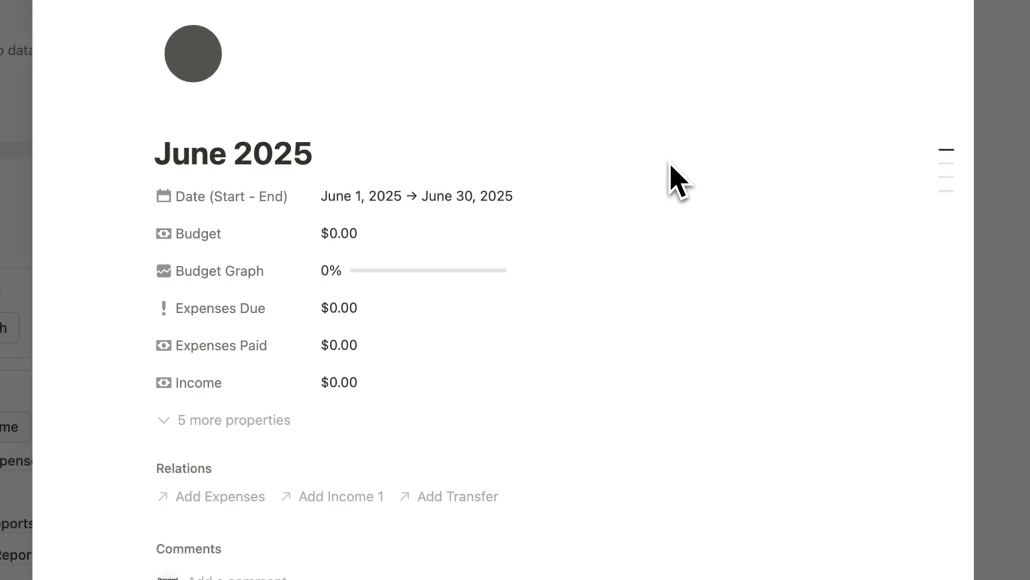
# Step: Set the June 2025 budget to $2000 and review the month's Expenses, Income and Transfers tables
pyautogui.click(357, 235)
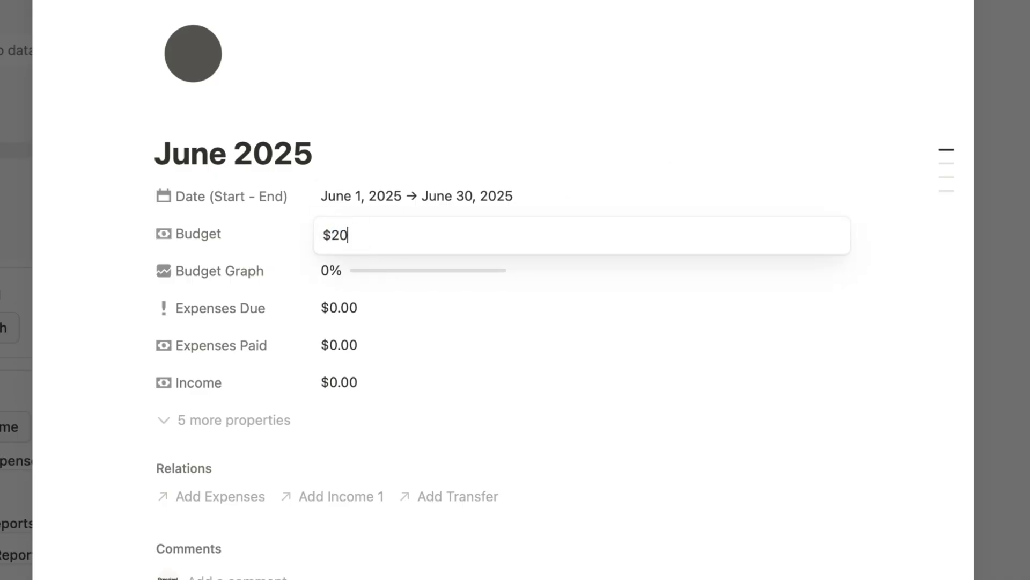
pyautogui.write('$2000')
pyautogui.click(370, 167)
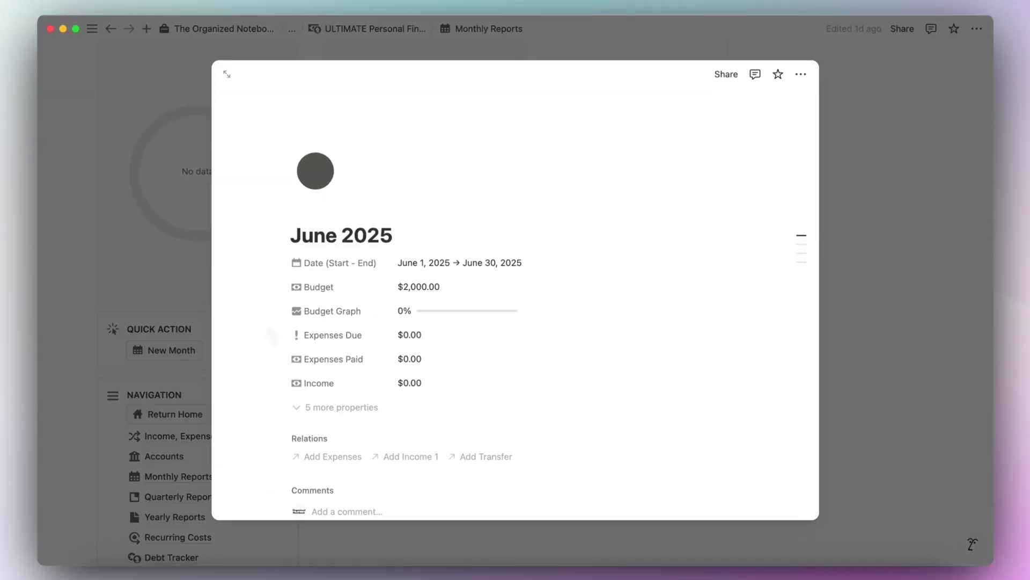
pyautogui.scroll(-10, 268, 324)
pyautogui.scroll(-3, 267, 323)
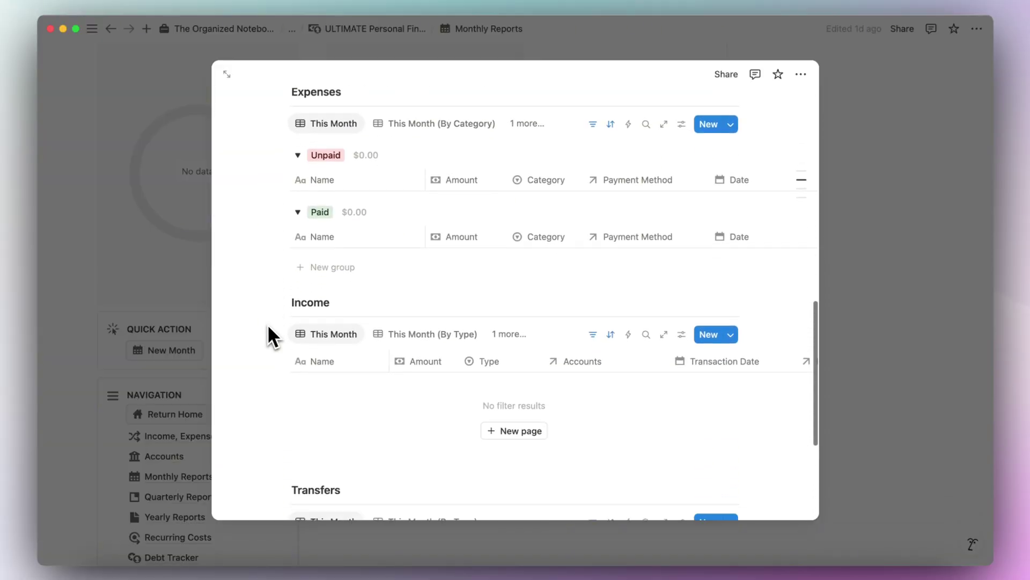
pyautogui.scroll(10, 267, 326)
pyautogui.scroll(3, 266, 342)
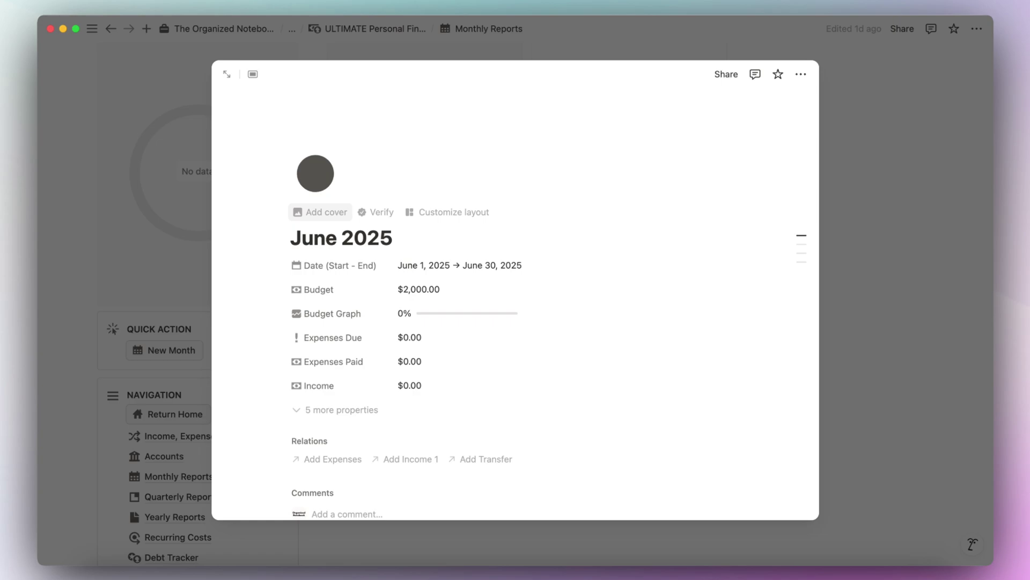
# Step: Add a cover to the June 2025 report using an uploaded JUNE banner image, and close the report
pyautogui.click(328, 213)
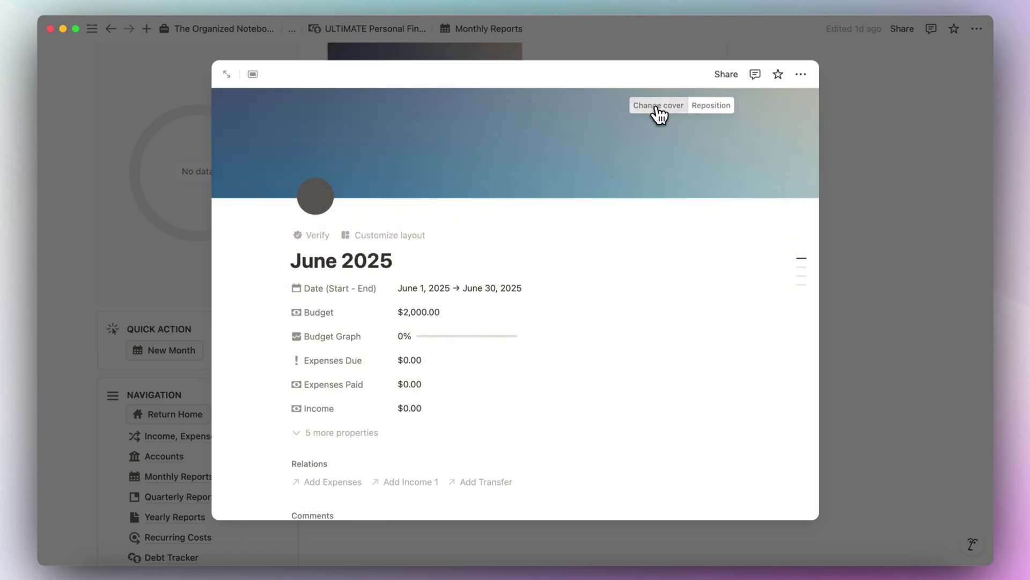
pyautogui.click(659, 107)
pyautogui.click(553, 130)
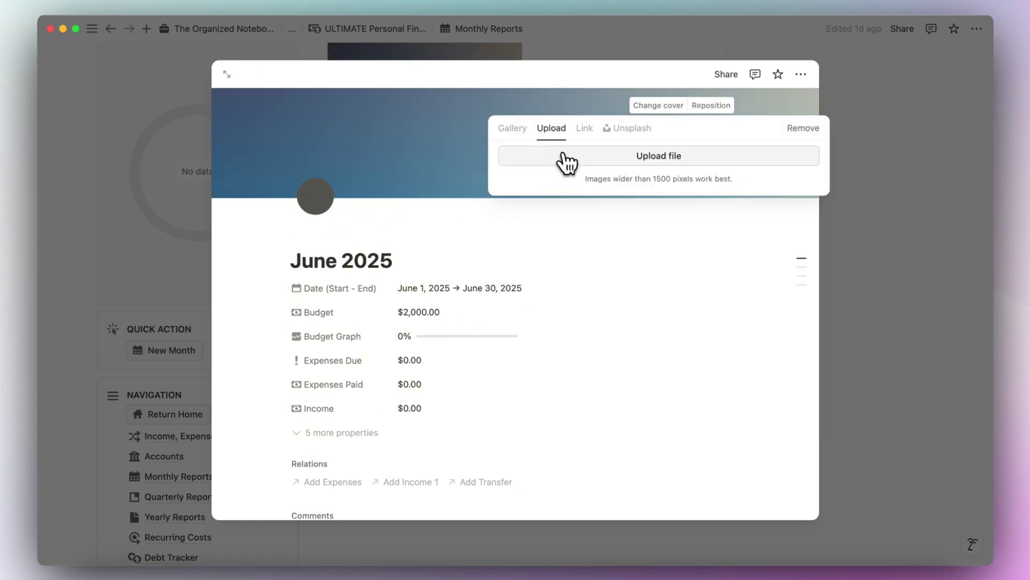
pyautogui.click(565, 159)
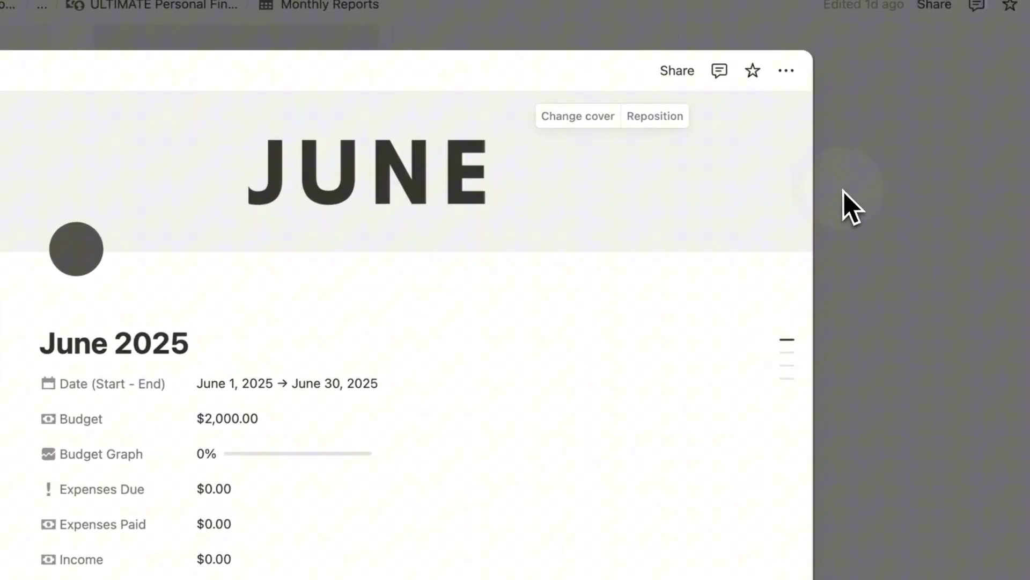
pyautogui.click(846, 166)
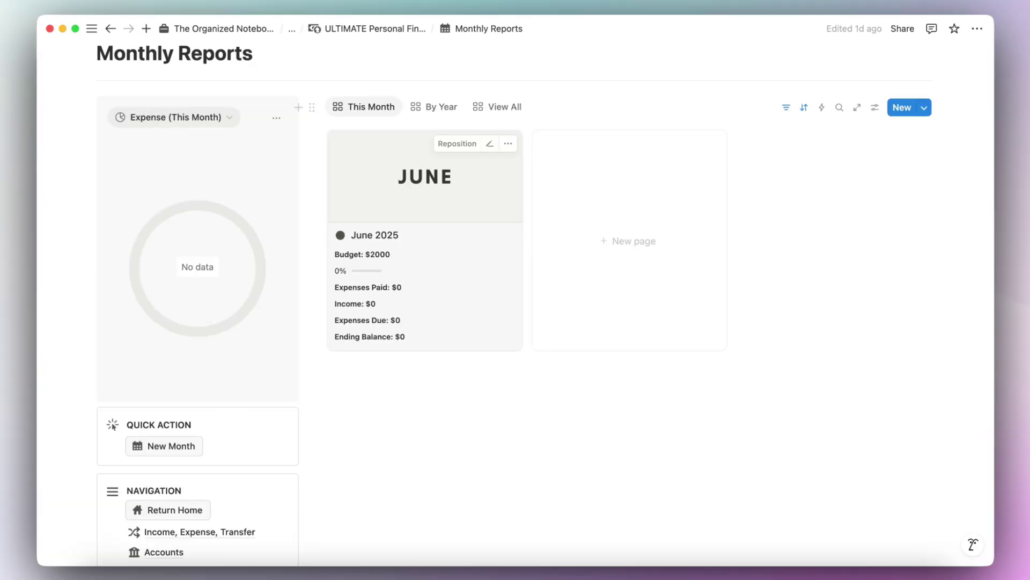
# Step: View the Quarterly Reports page and return to the finance tracker's home dashboard
pyautogui.scroll(-5, 456, 207)
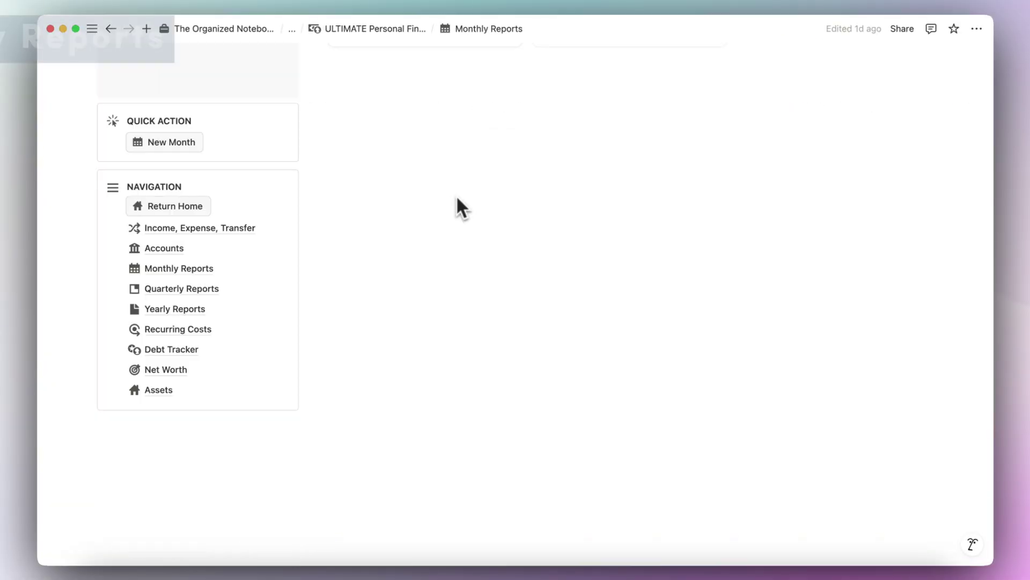
pyautogui.click(196, 294)
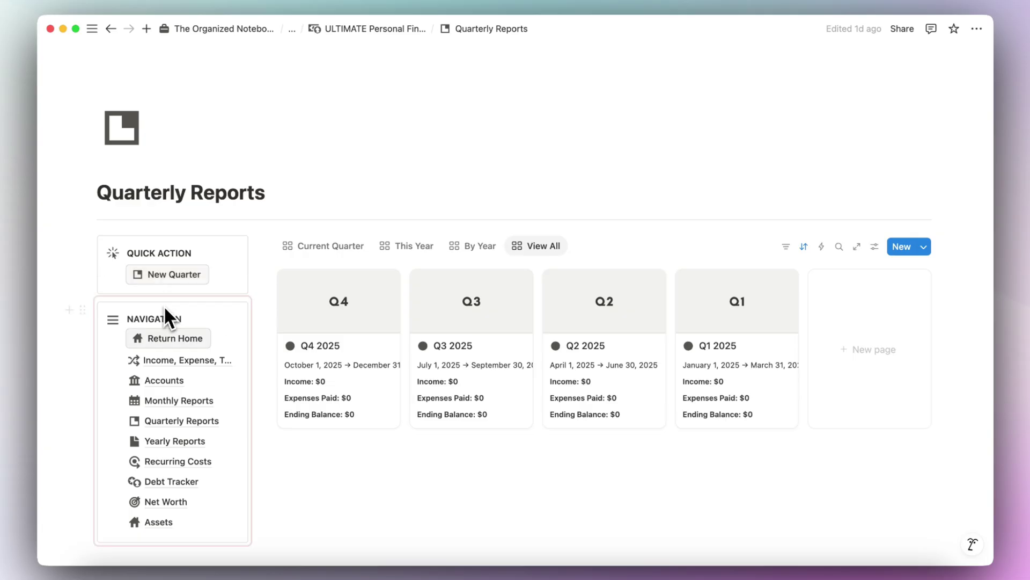
pyautogui.click(173, 338)
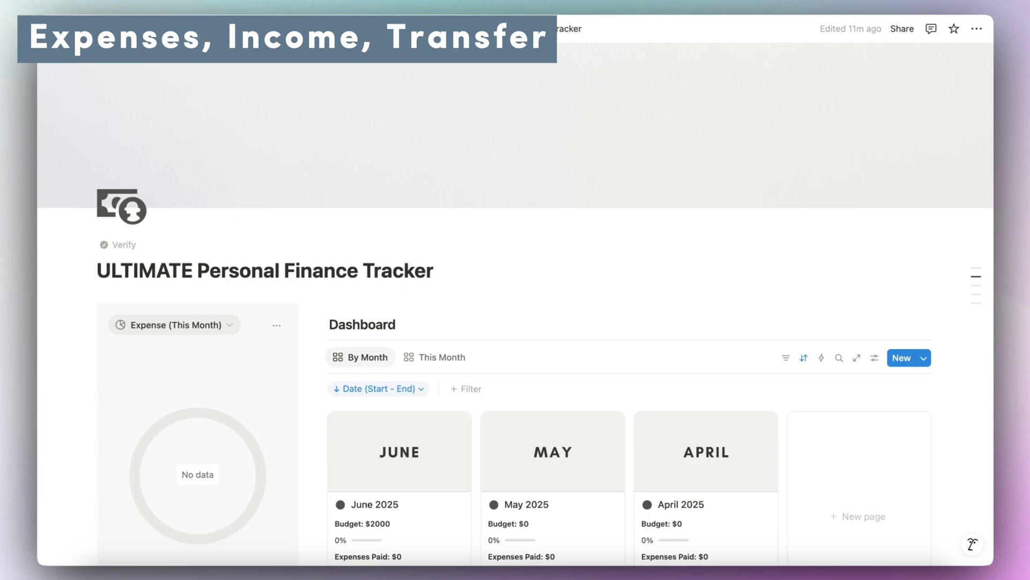
# Step: Add a new expense named Groceries from the dashboard and set its amount to $100
pyautogui.scroll(-10, 408, 252)
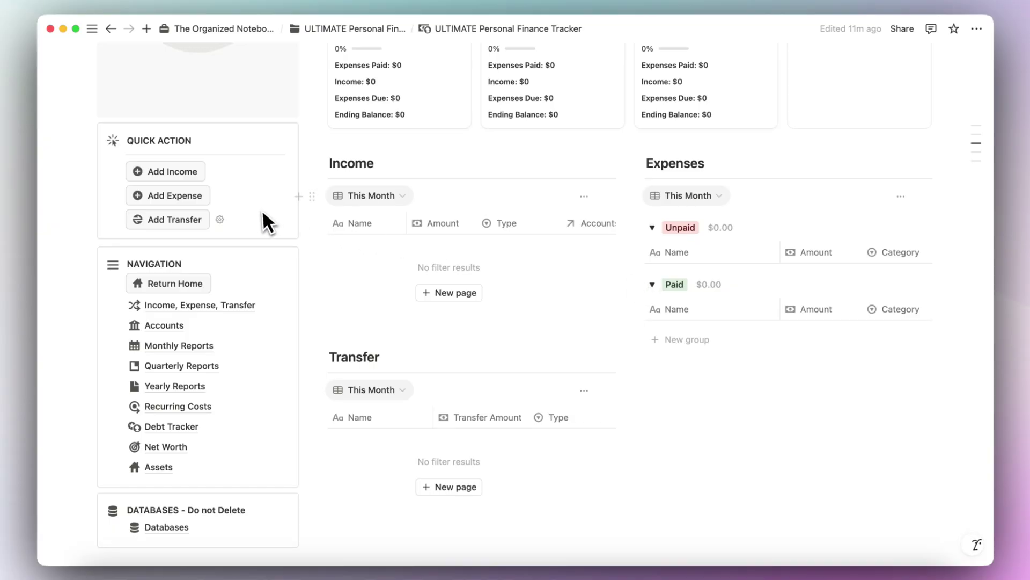
pyautogui.click(173, 198)
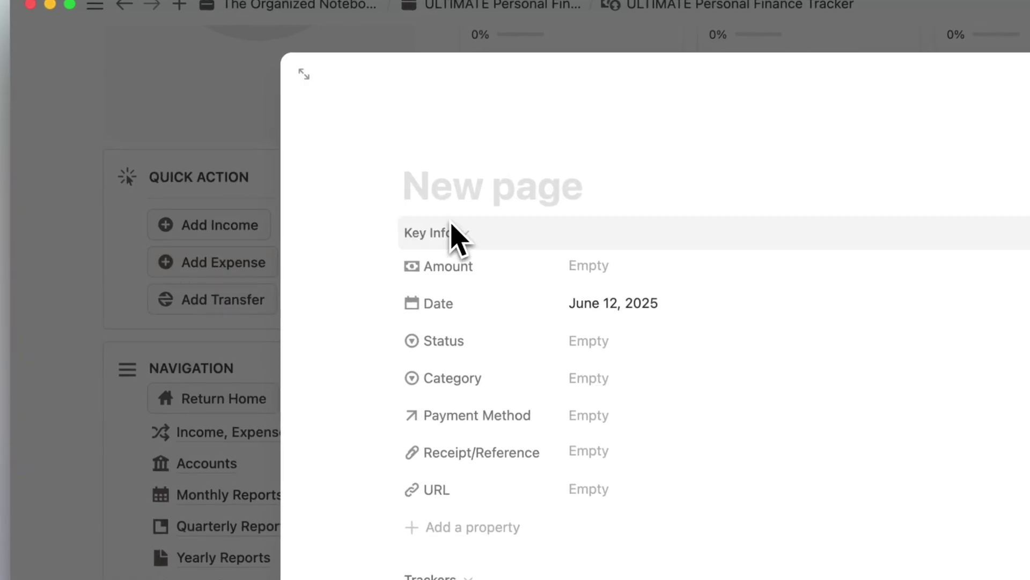
pyautogui.write('Groc')
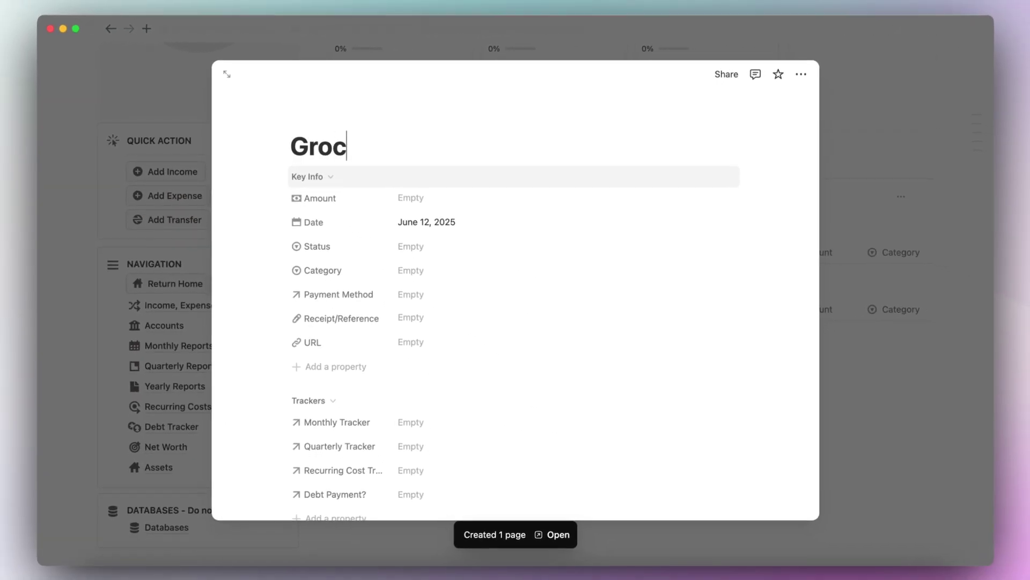
pyautogui.write('eries')
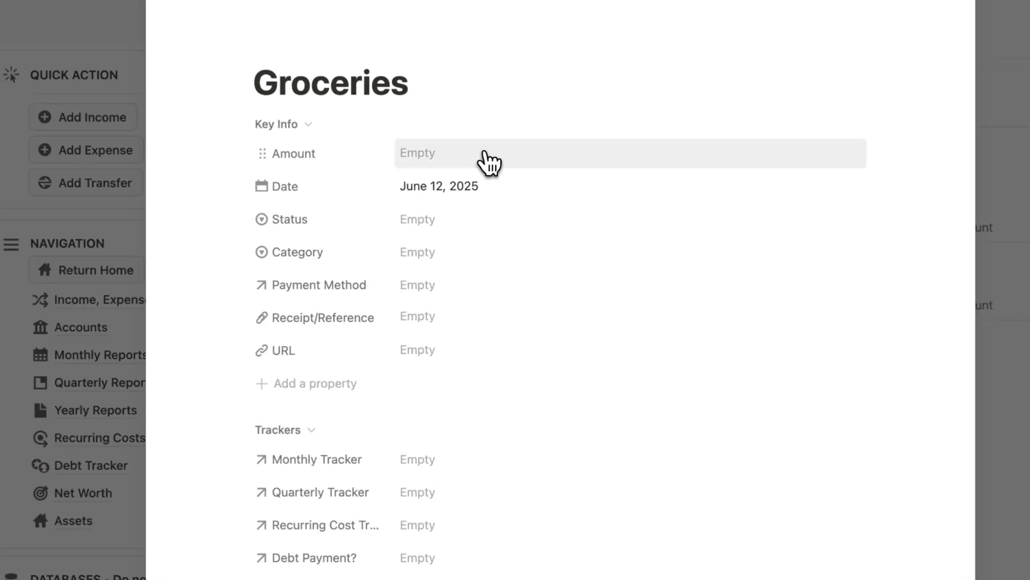
pyautogui.click(488, 161)
pyautogui.write('100')
pyautogui.press('Return')
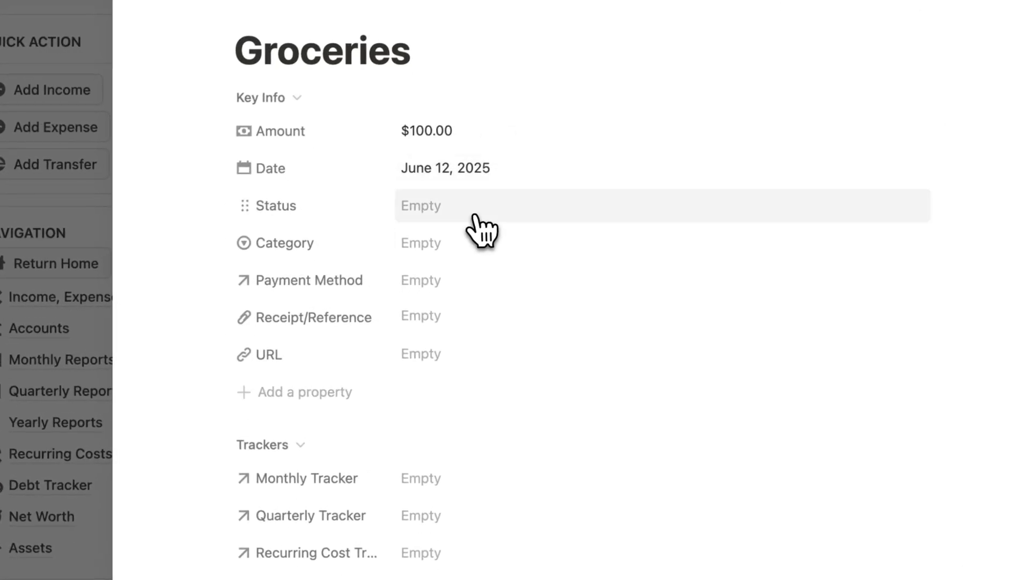
# Step: Set the Groceries expense's status to Paid and its category to Groceries
pyautogui.click(475, 216)
pyautogui.click(475, 274)
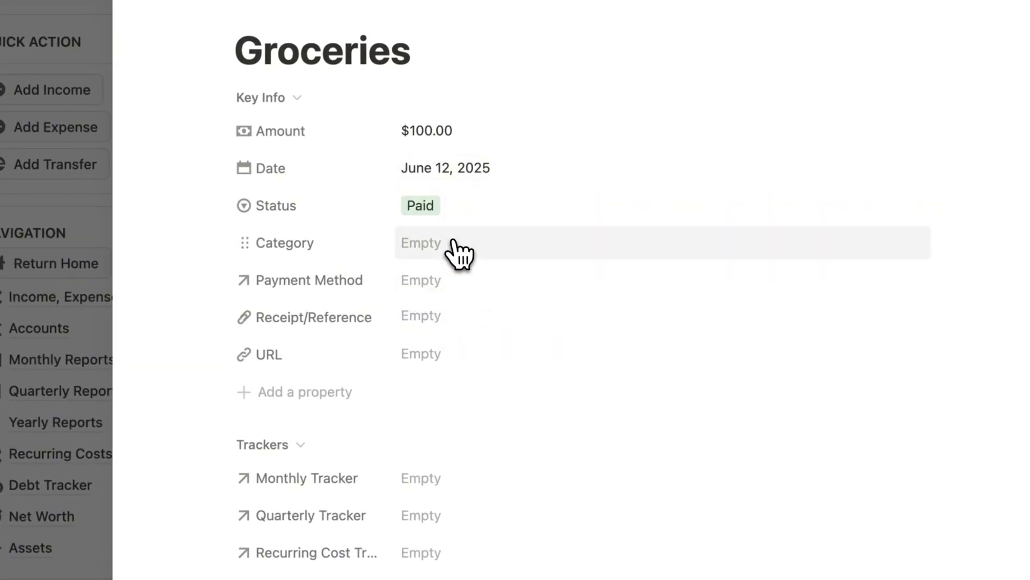
pyautogui.click(459, 249)
pyautogui.click(497, 394)
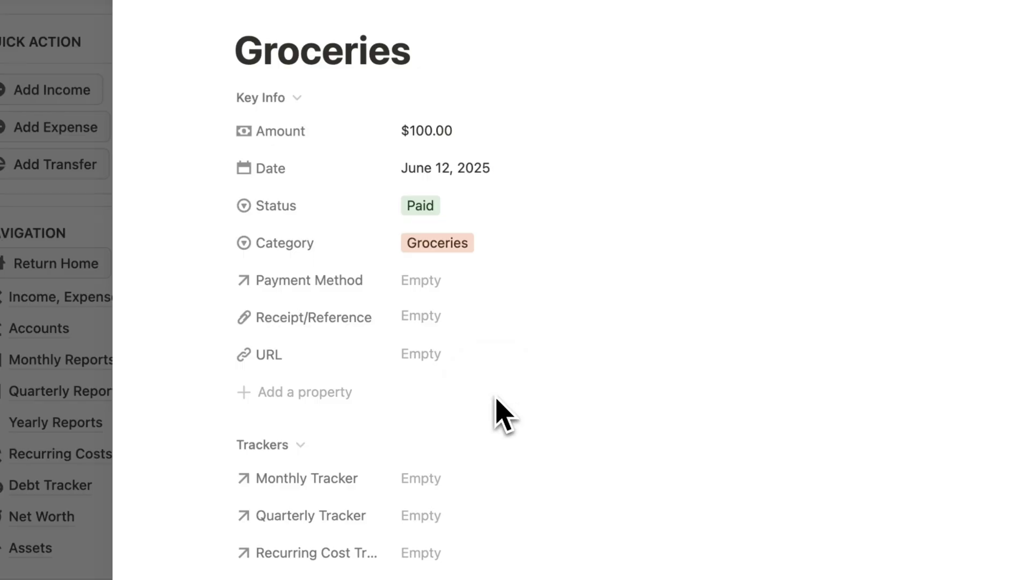
# Step: Link Savings Account A as the payment method of the Groceries expense
pyautogui.click(461, 281)
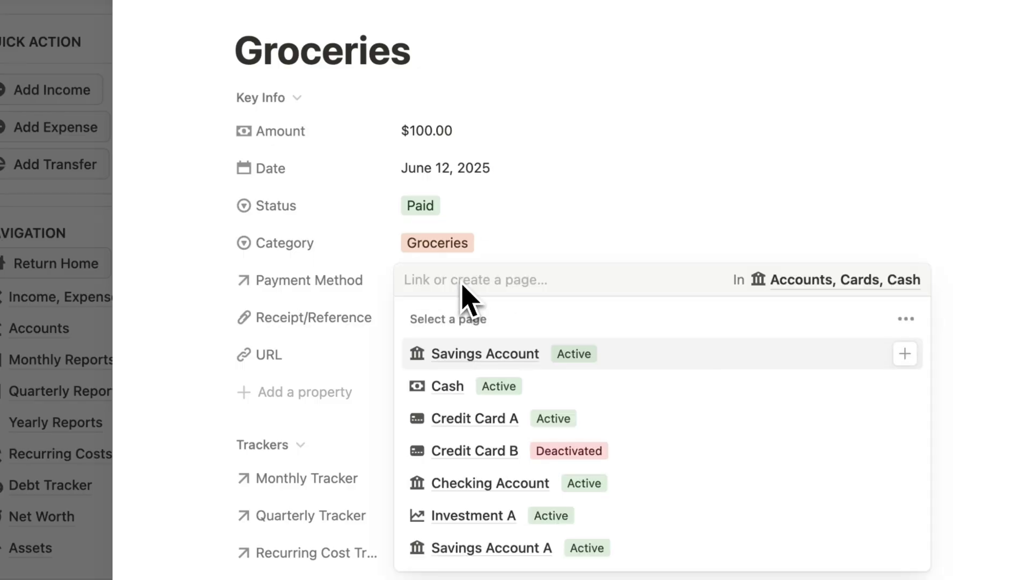
pyautogui.scroll(-2, 523, 482)
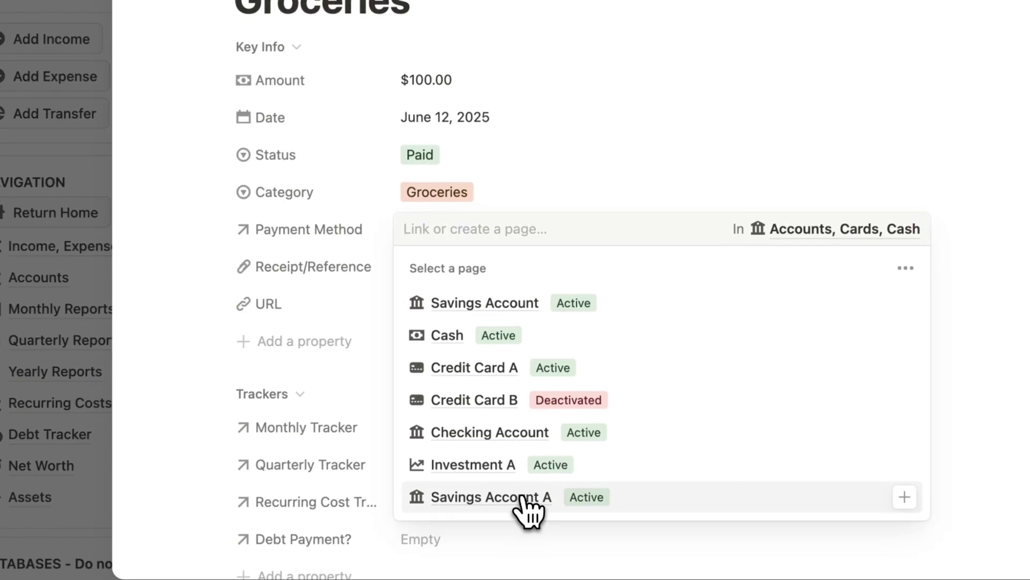
pyautogui.click(523, 495)
pyautogui.click(554, 166)
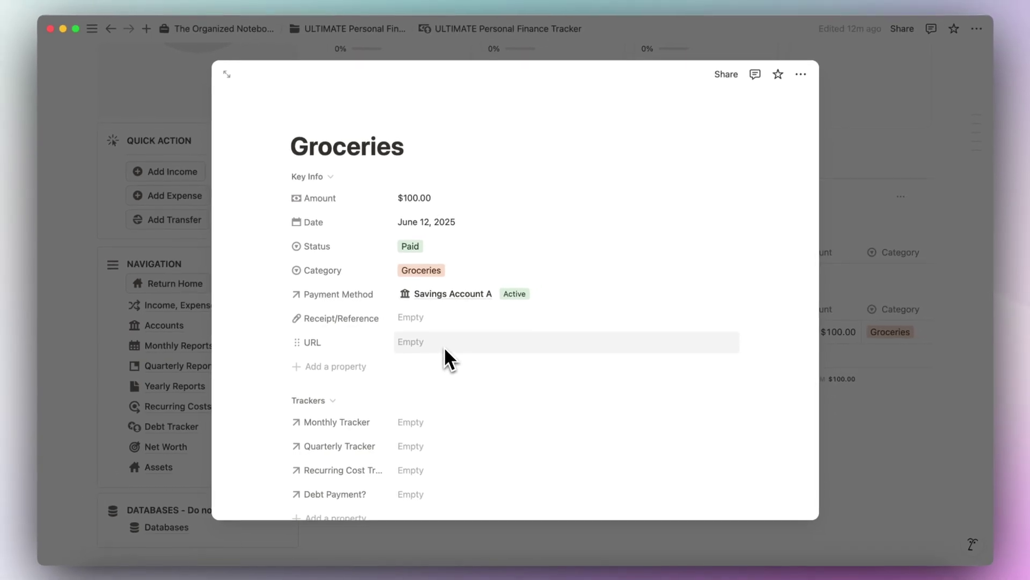
# Step: Link the Groceries expense to the June 2025 monthly tracker and the Q2 2025 quarterly tracker, and close its page
pyautogui.scroll(-3, 444, 347)
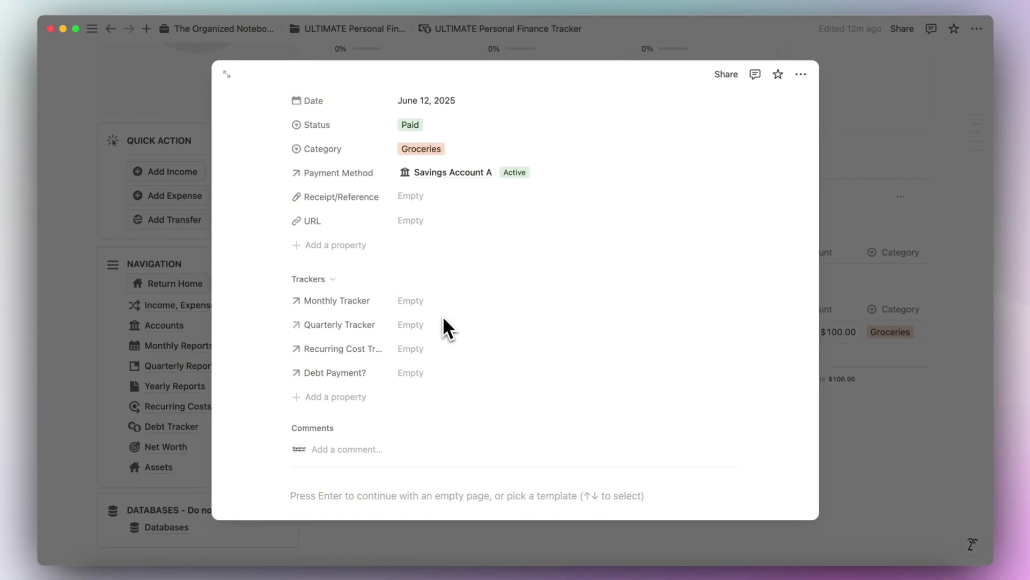
pyautogui.click(432, 304)
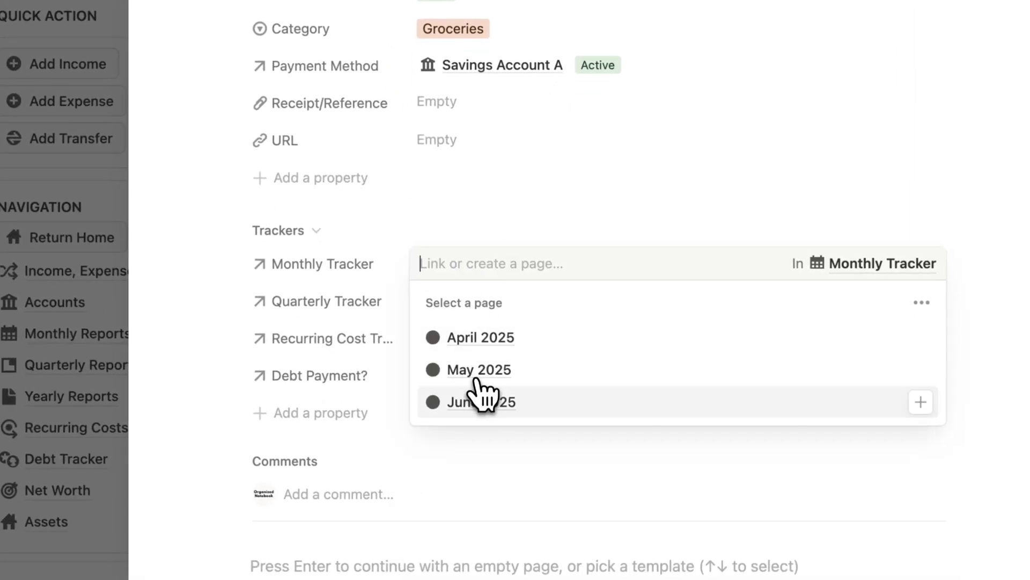
pyautogui.click(478, 400)
pyautogui.click(487, 214)
pyautogui.click(481, 299)
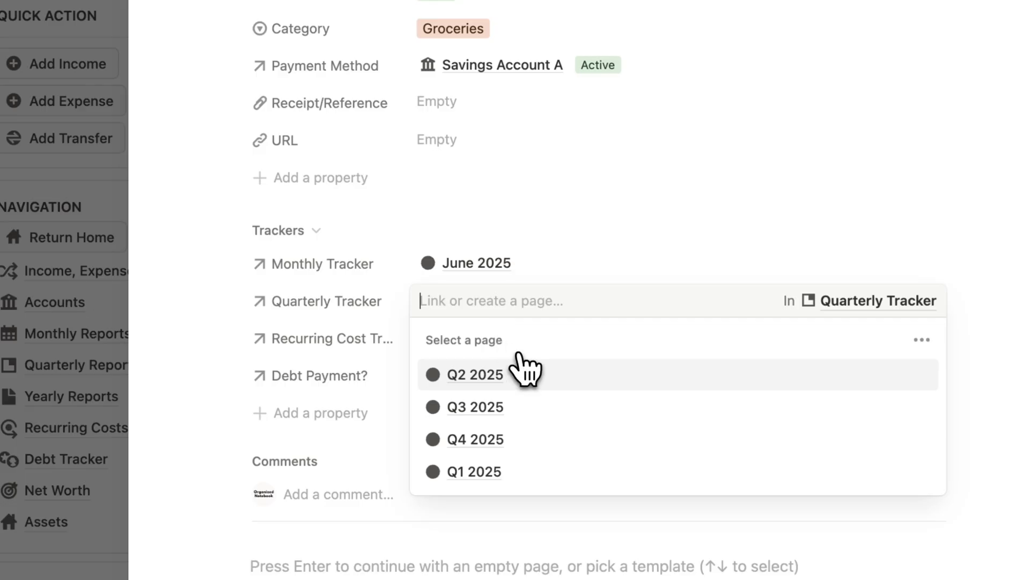
pyautogui.click(525, 375)
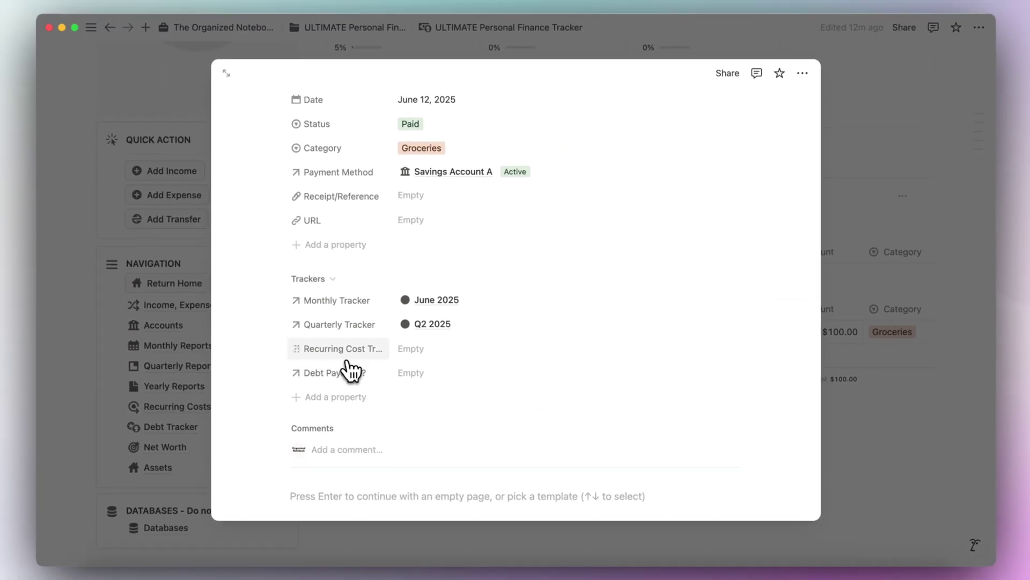
pyautogui.scroll(3, 348, 381)
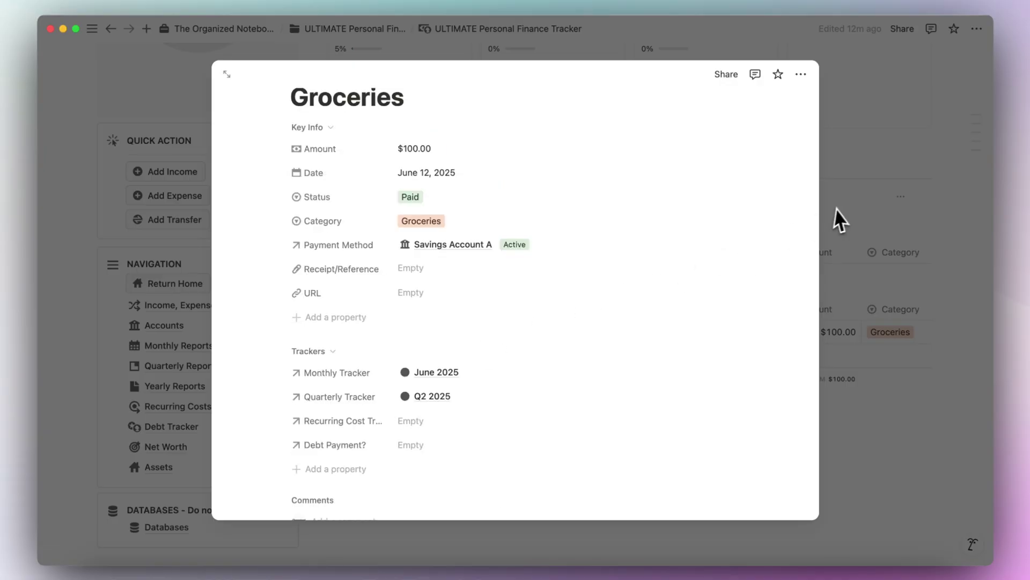
pyautogui.click(907, 180)
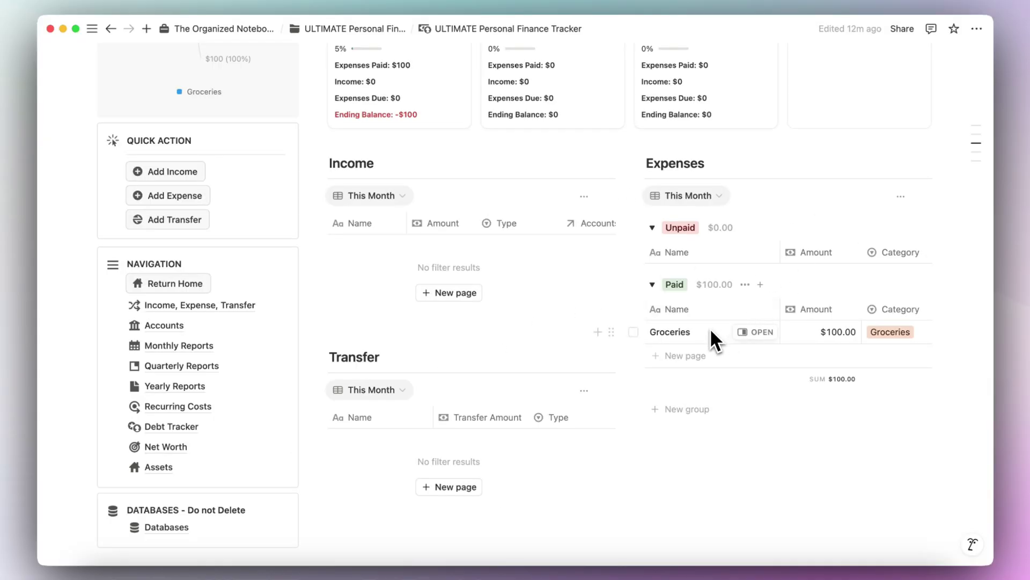
# Step: Review the June 2025 card, spending chart and accounts on the dashboard, and examine the expenses on the Savings Account A page
pyautogui.scroll(2, 710, 328)
pyautogui.scroll(2, 710, 327)
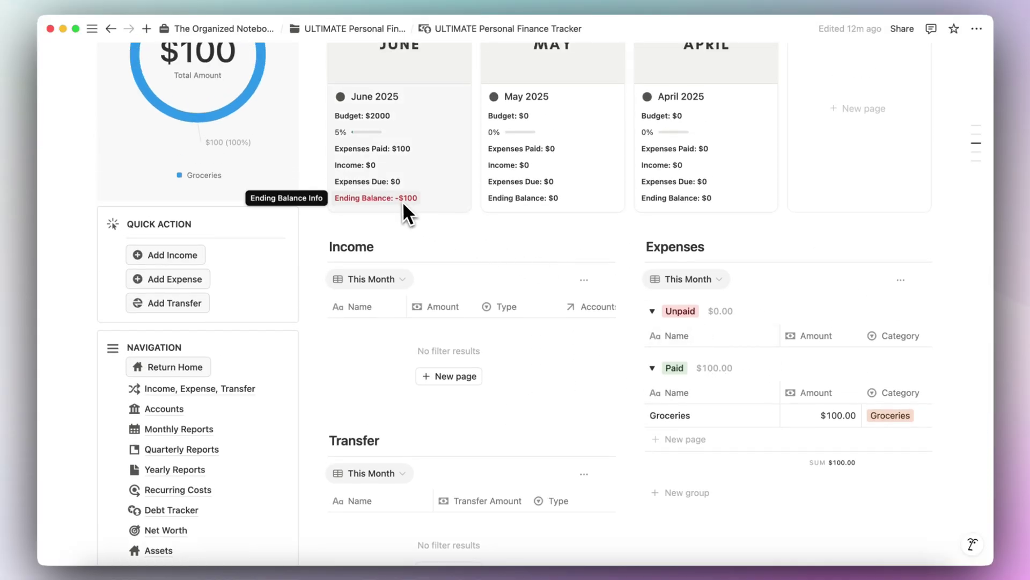
pyautogui.scroll(4, 262, 192)
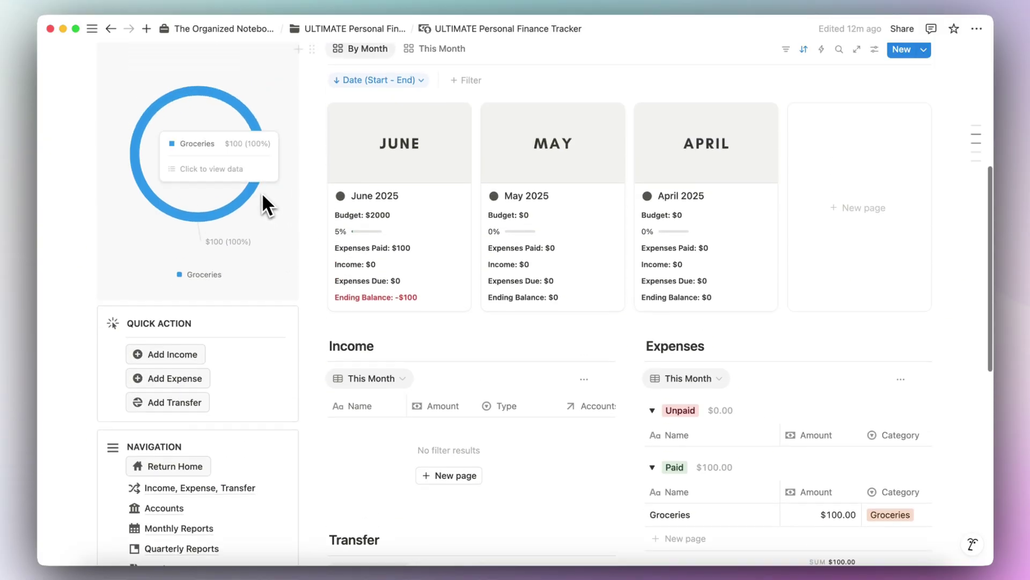
pyautogui.scroll(-15, 147, 205)
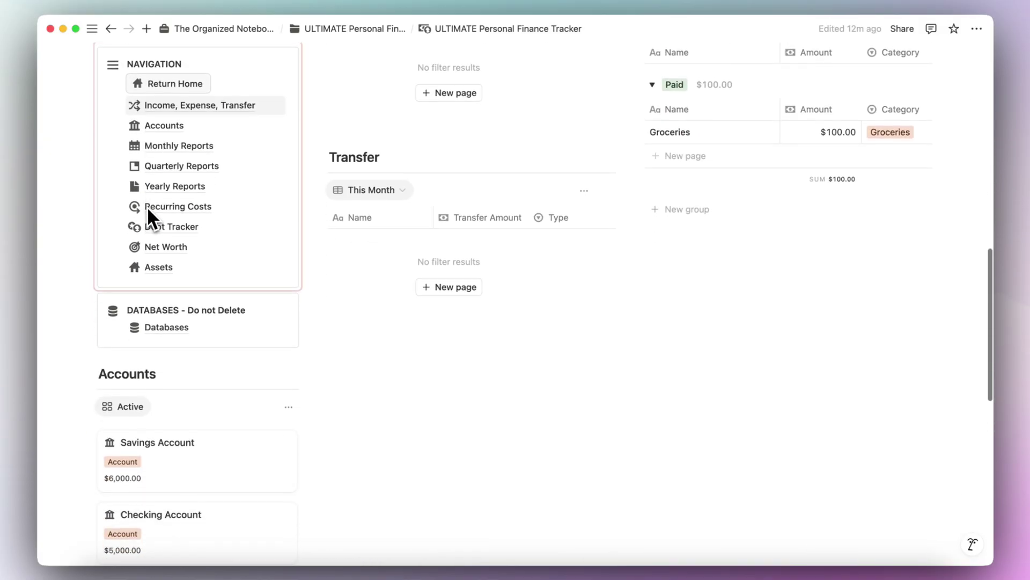
pyautogui.scroll(-8, 148, 211)
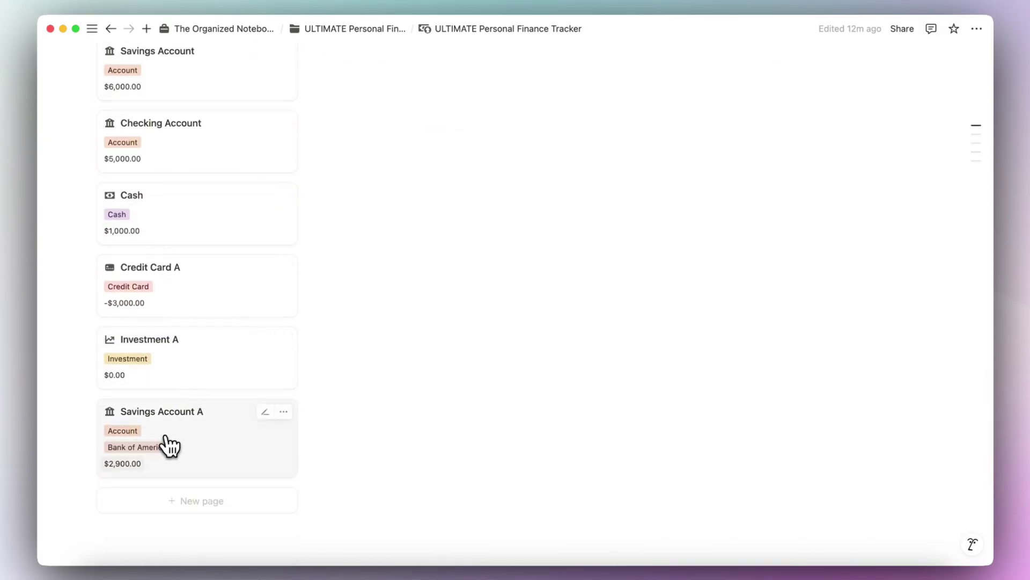
pyautogui.click(130, 473)
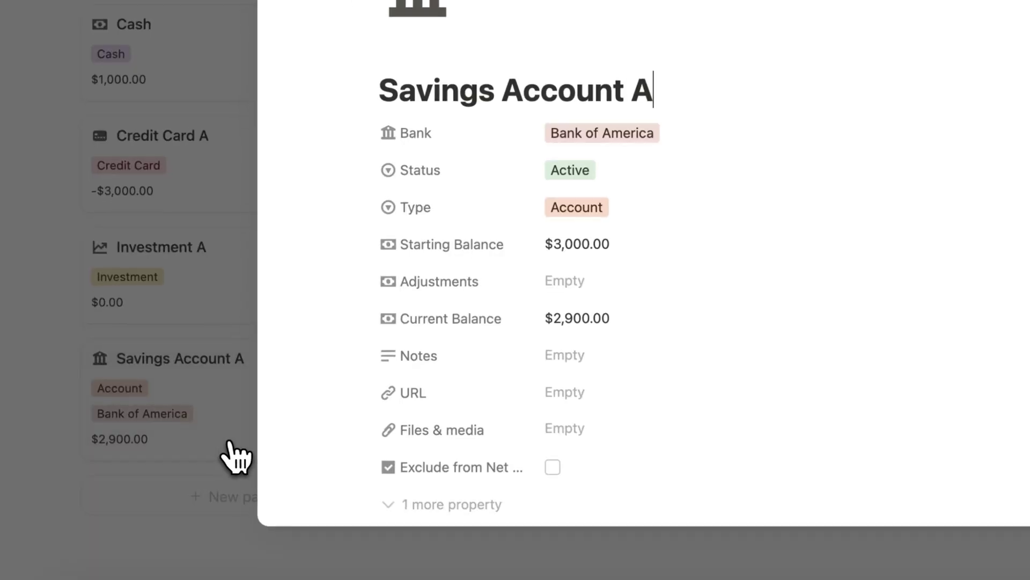
pyautogui.scroll(-10, 566, 338)
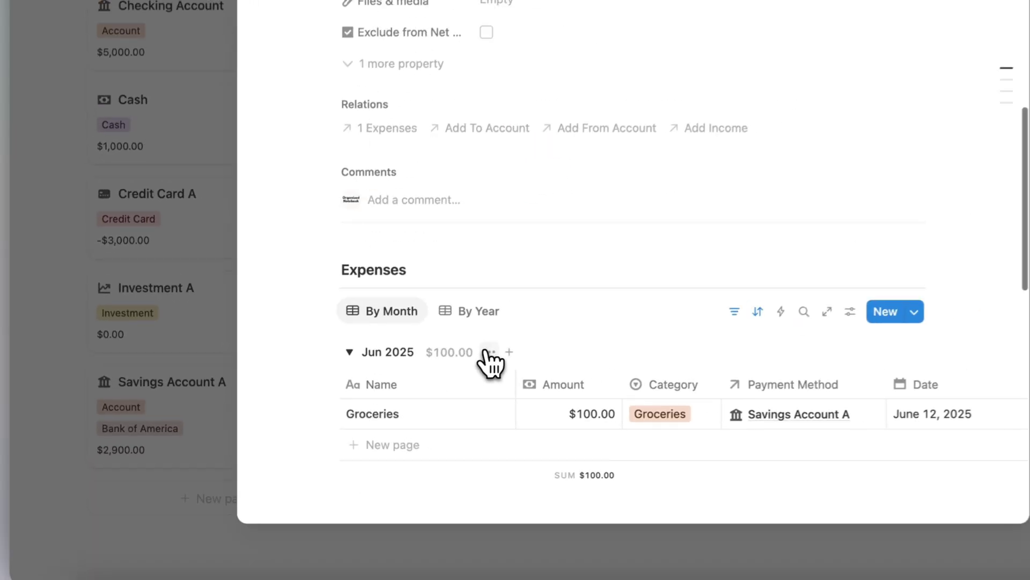
pyautogui.scroll(-3, 472, 379)
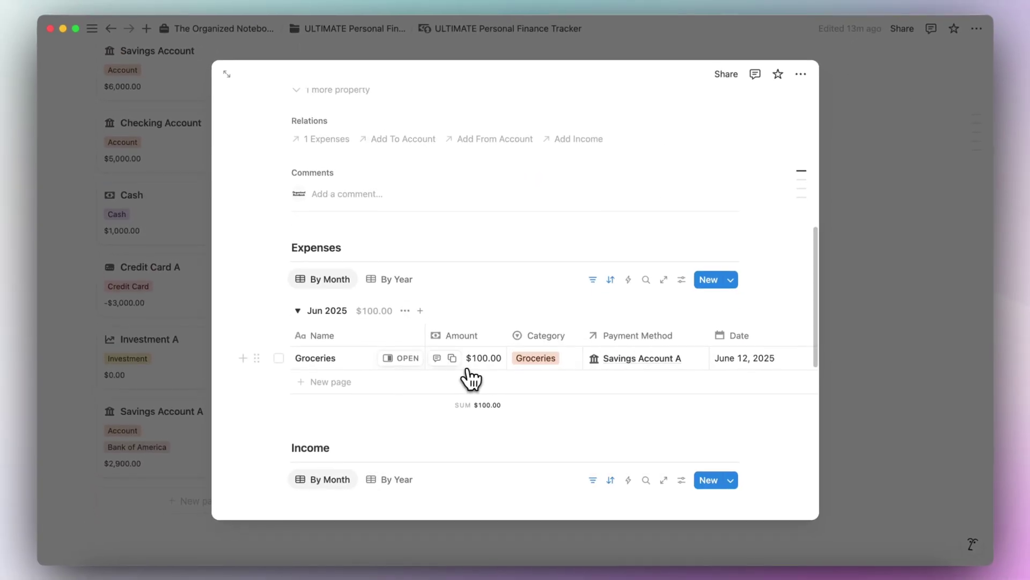
pyautogui.click(854, 320)
# Step: Add a new income named Salary from the dashboard and set its amount to $2,000
pyautogui.scroll(10, 855, 320)
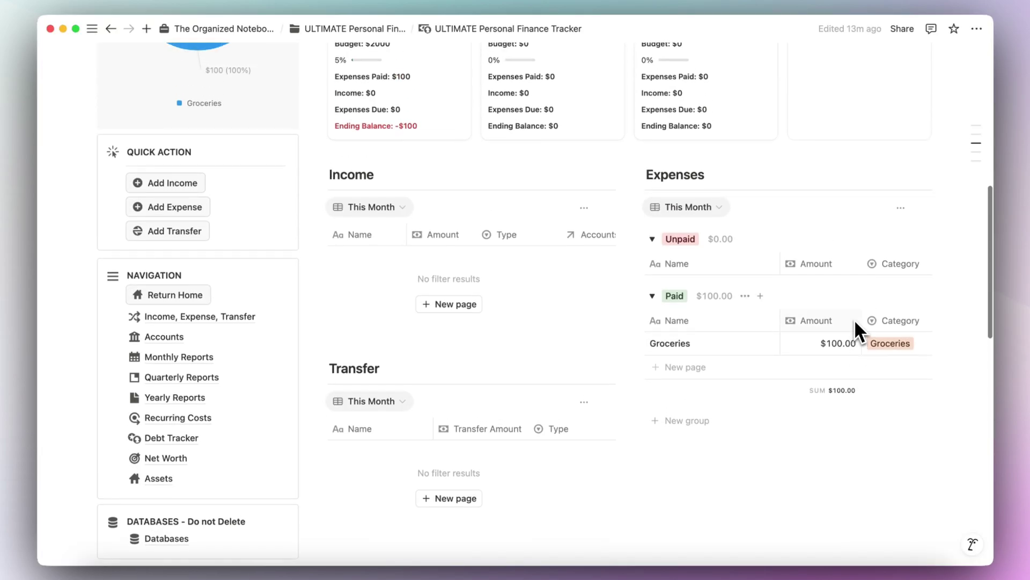
pyautogui.scroll(2, 854, 320)
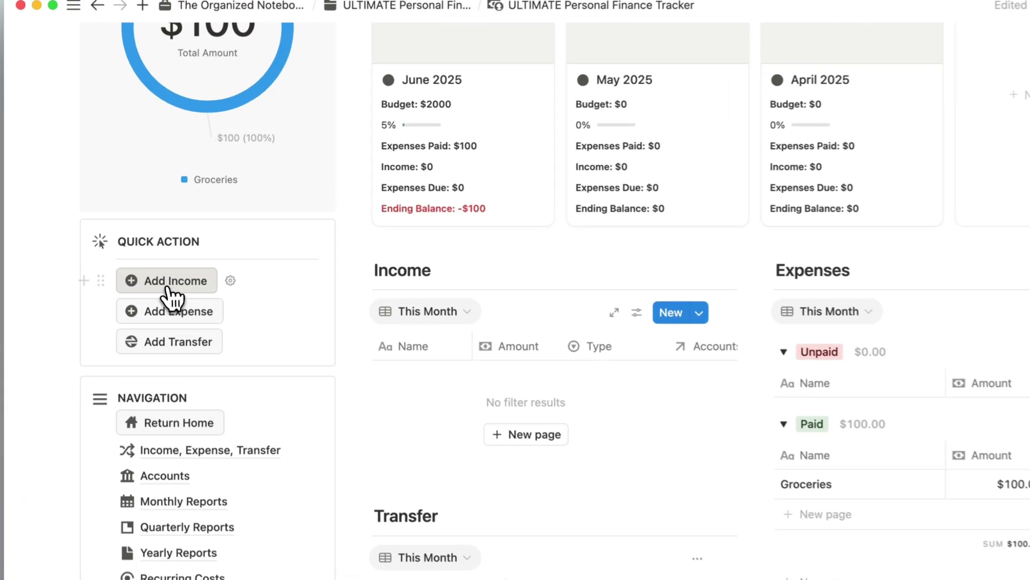
pyautogui.click(166, 246)
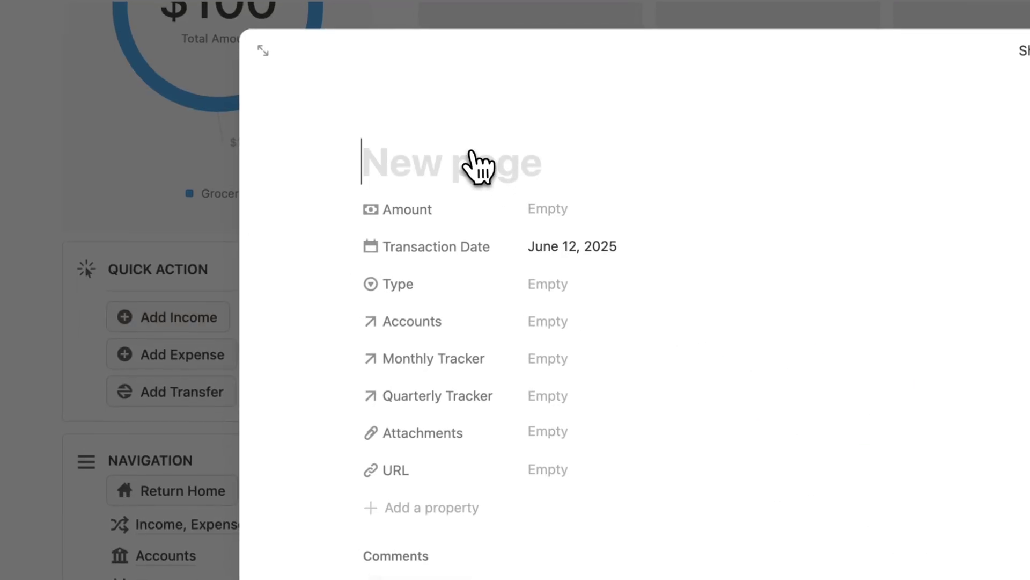
pyautogui.write('Salary')
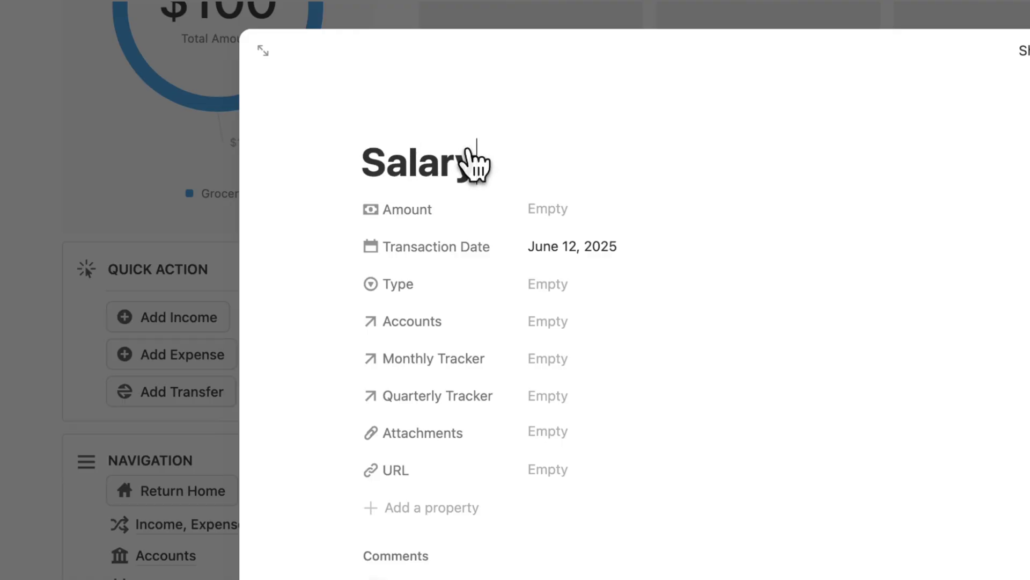
pyautogui.click(605, 208)
pyautogui.write('2,000')
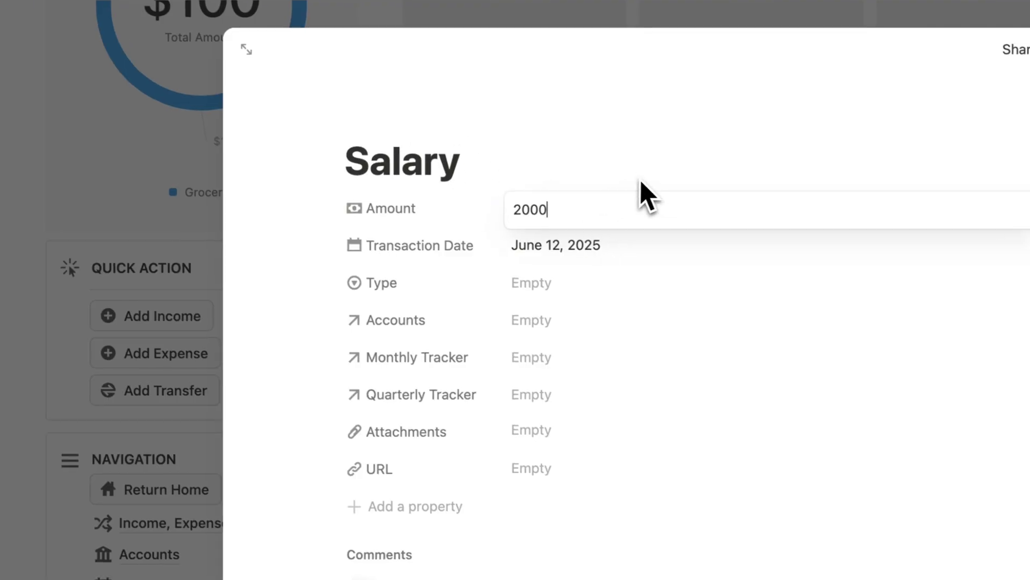
pyautogui.press('Return')
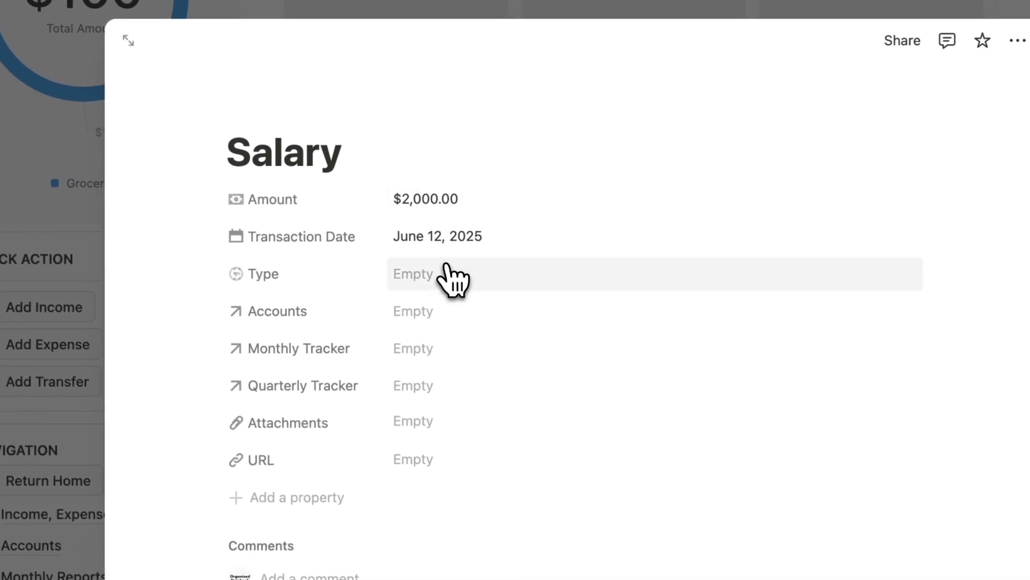
# Step: Set the Salary income's type to Salary and link it to Savings Account A
pyautogui.click(446, 269)
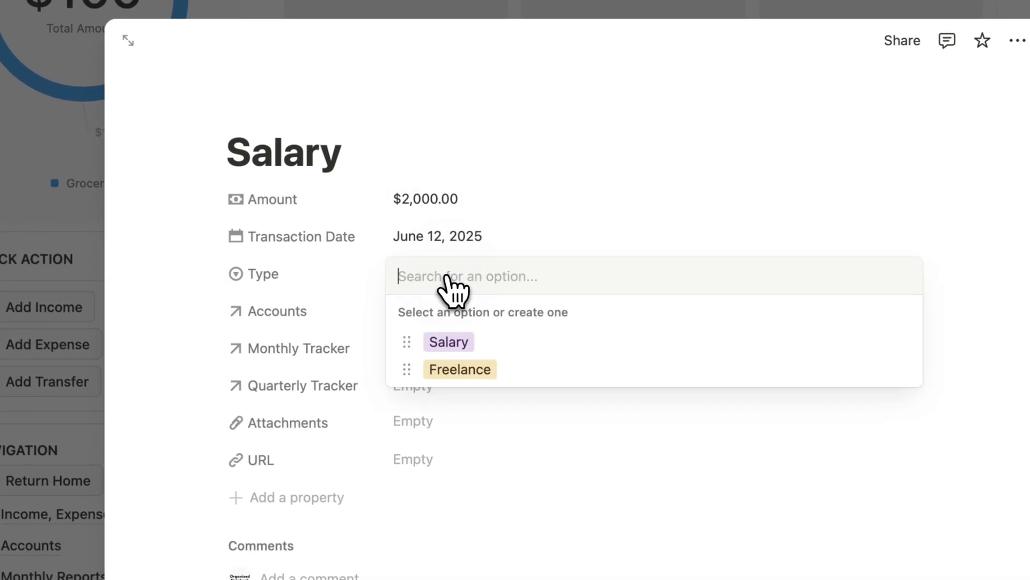
pyautogui.click(466, 342)
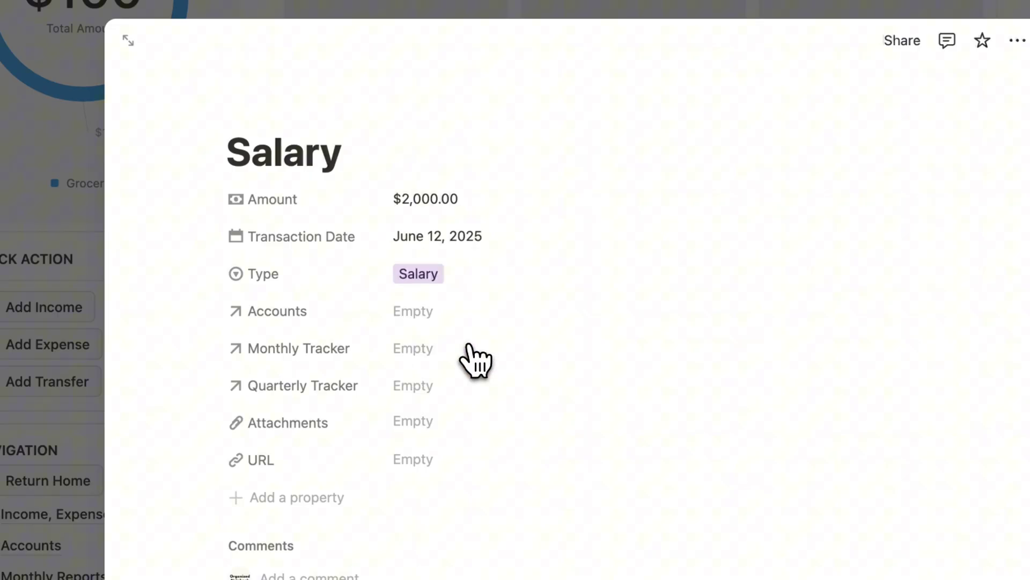
pyautogui.click(473, 278)
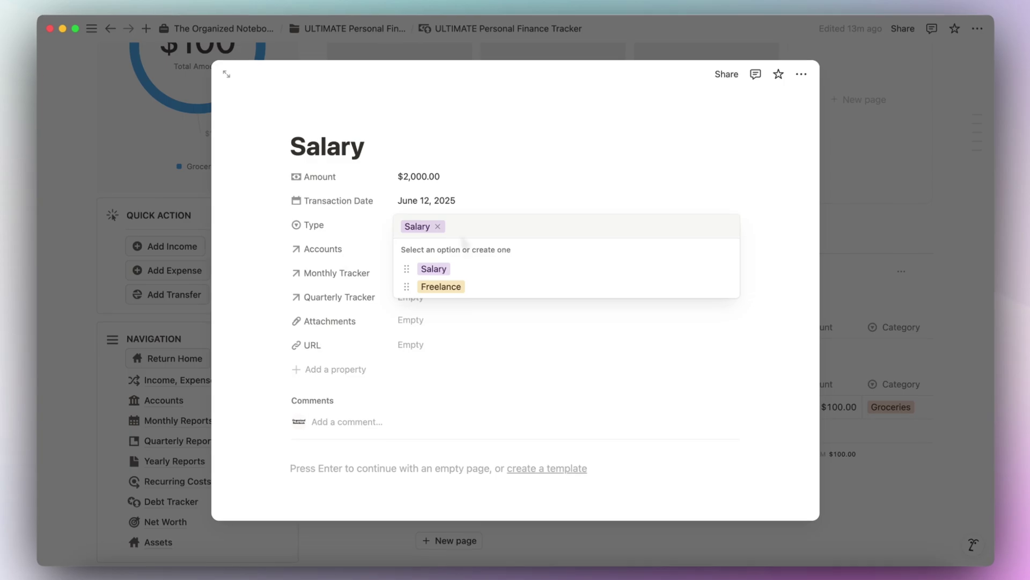
pyautogui.click(376, 236)
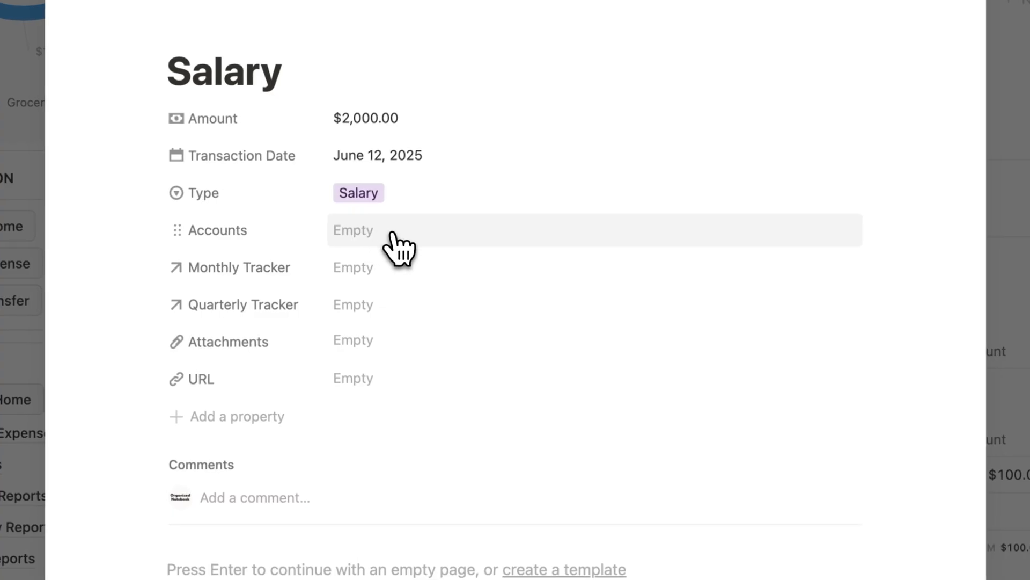
pyautogui.click(397, 245)
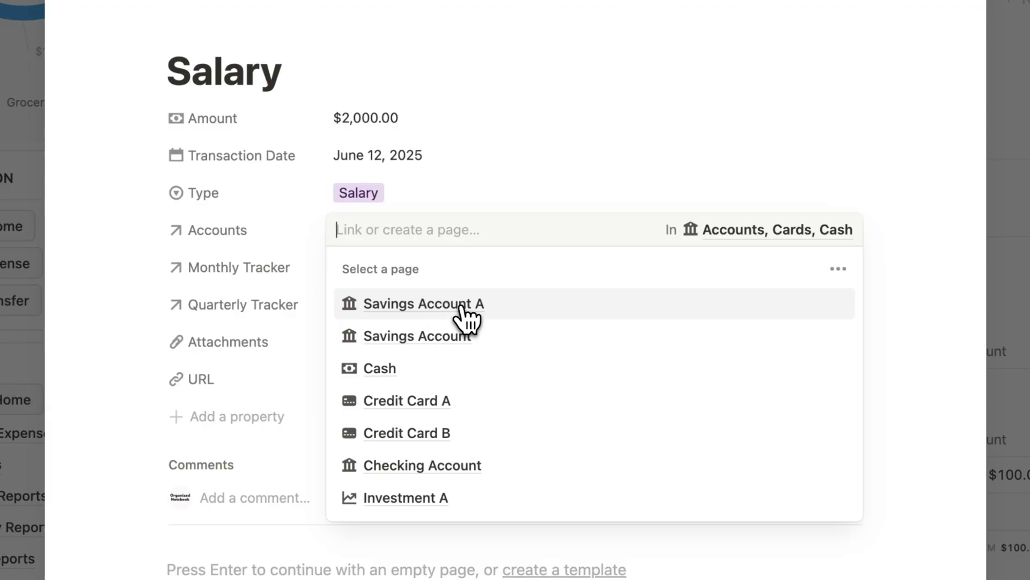
pyautogui.click(461, 306)
# Step: Link the Salary income to the June 2025 monthly tracker and the Q2 2025 quarterly tracker, and close its page
pyautogui.click(416, 274)
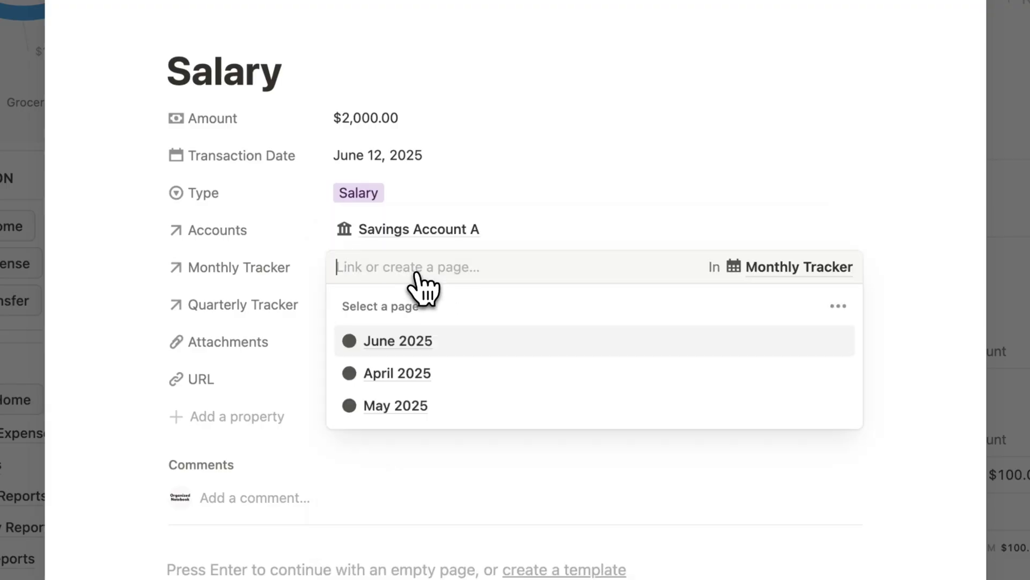
pyautogui.click(418, 333)
pyautogui.click(395, 300)
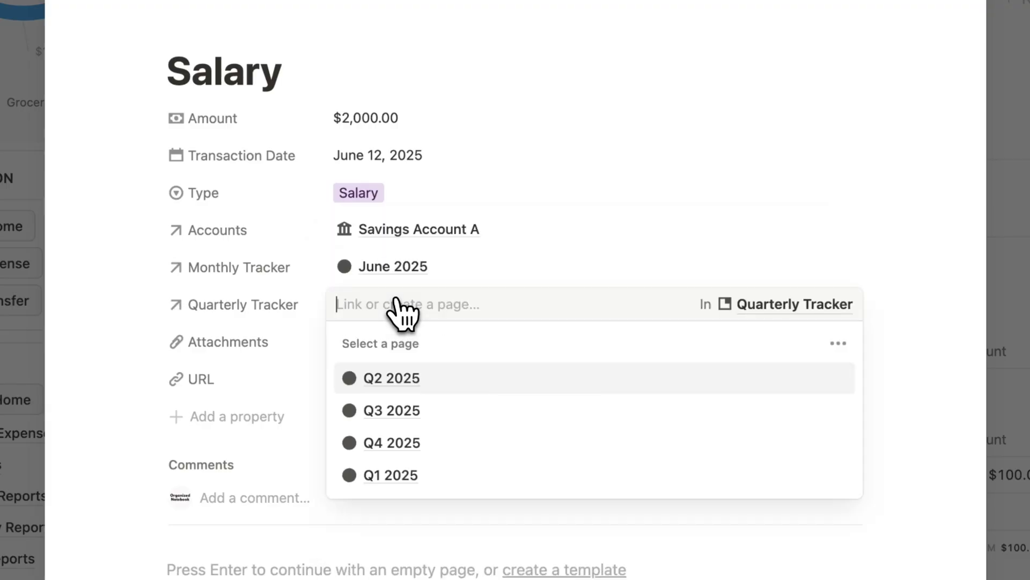
pyautogui.click(413, 378)
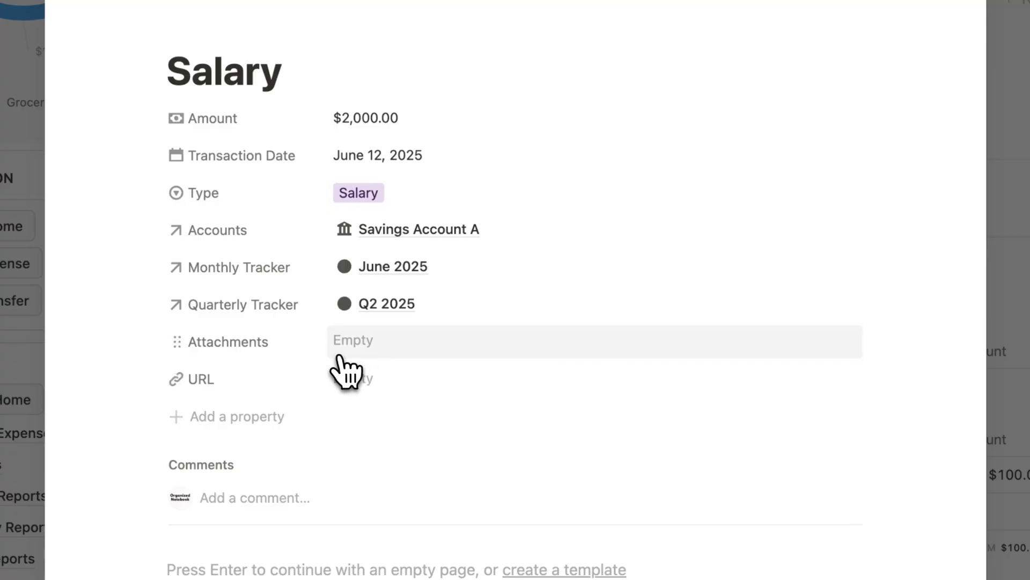
pyautogui.click(887, 252)
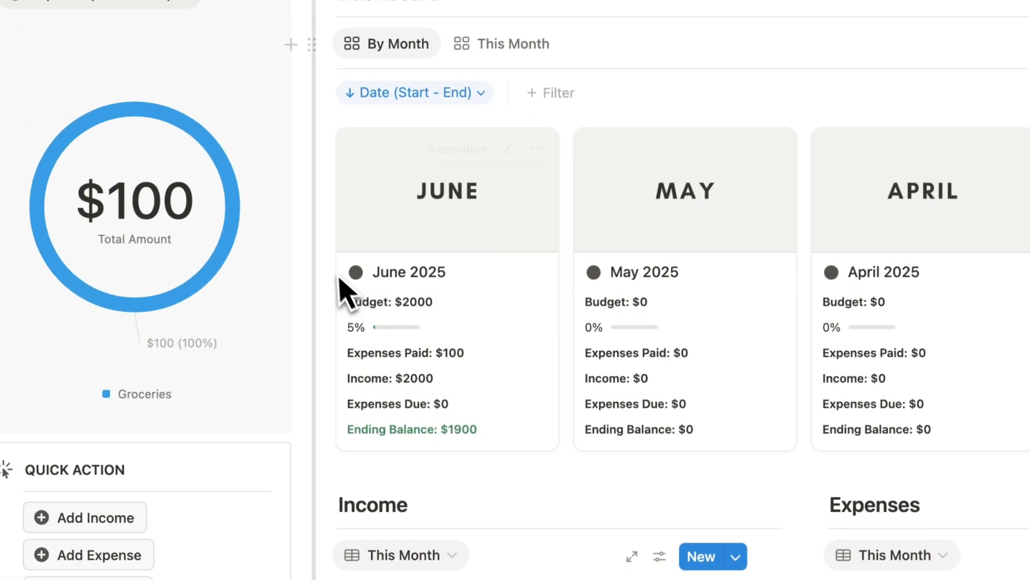
# Step: Switch the dashboard chart to Income (This Month) and review the income, expenses and accounts sections
pyautogui.click(240, 51)
pyautogui.click(222, 160)
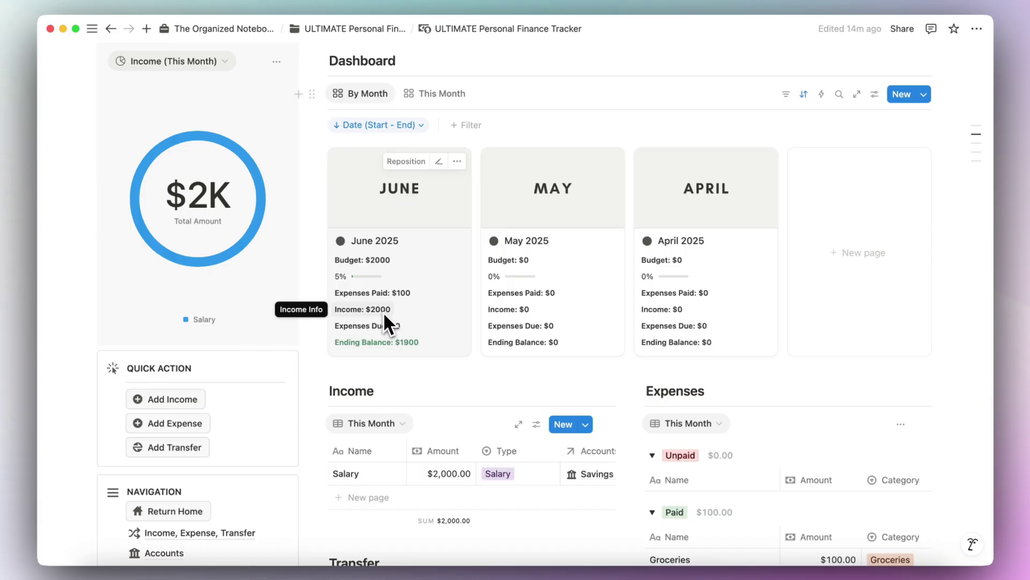
pyautogui.scroll(-5, 420, 369)
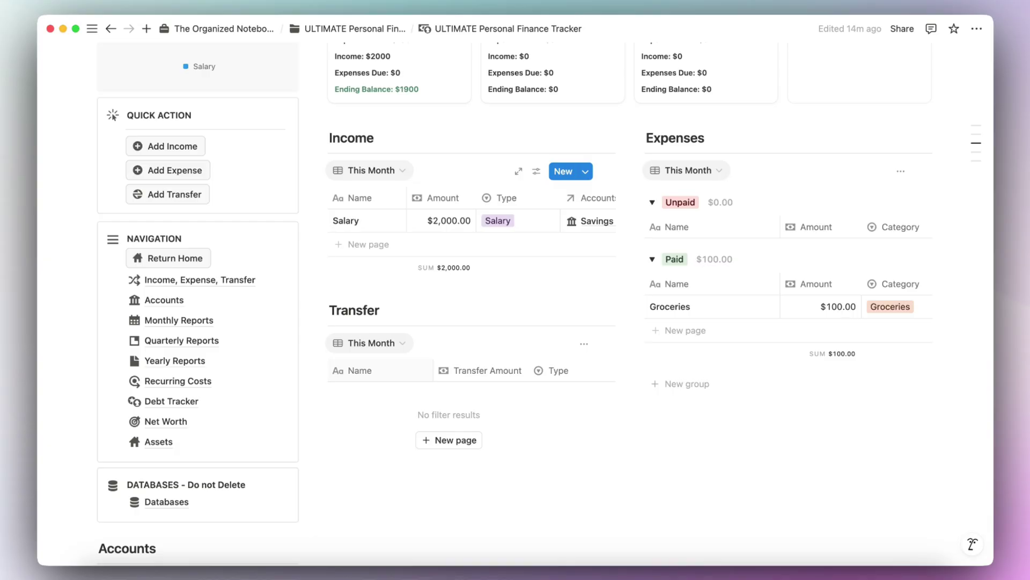
pyautogui.scroll(-5, 420, 372)
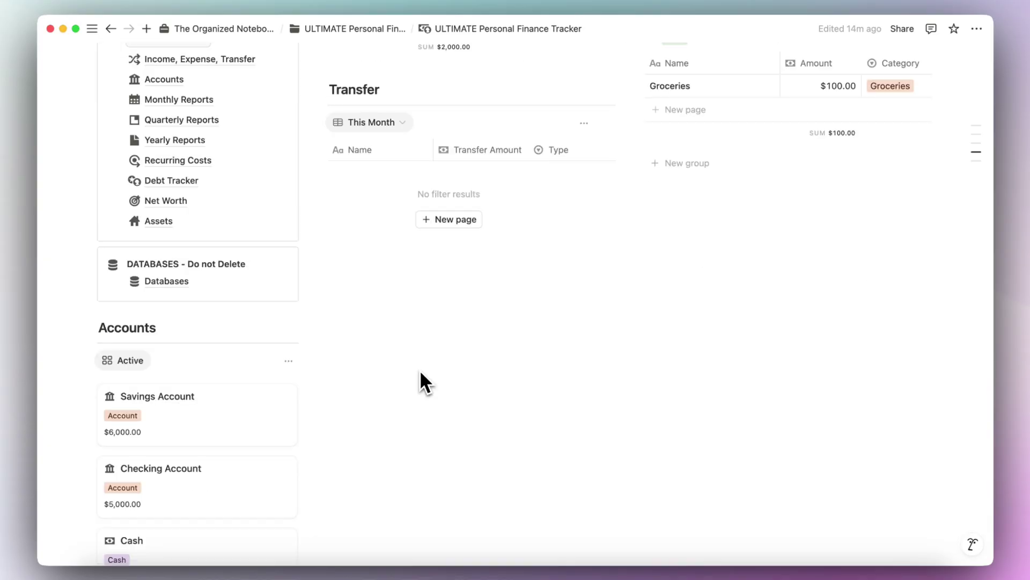
# Step: Add a new transfer named Cash Withdrawl from the dashboard and set its type to Cash Withdrawal
pyautogui.scroll(10, 421, 372)
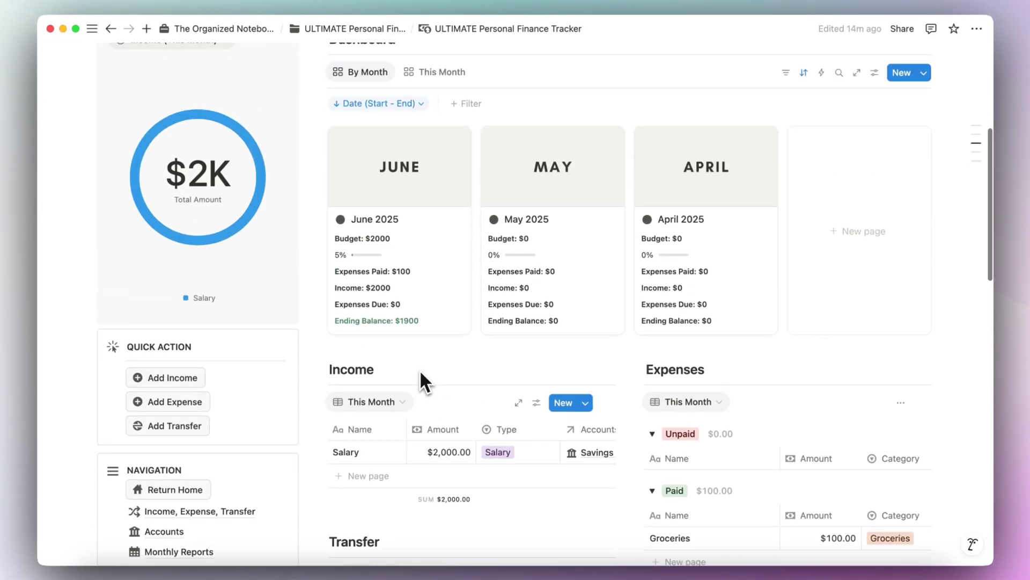
pyautogui.click(182, 426)
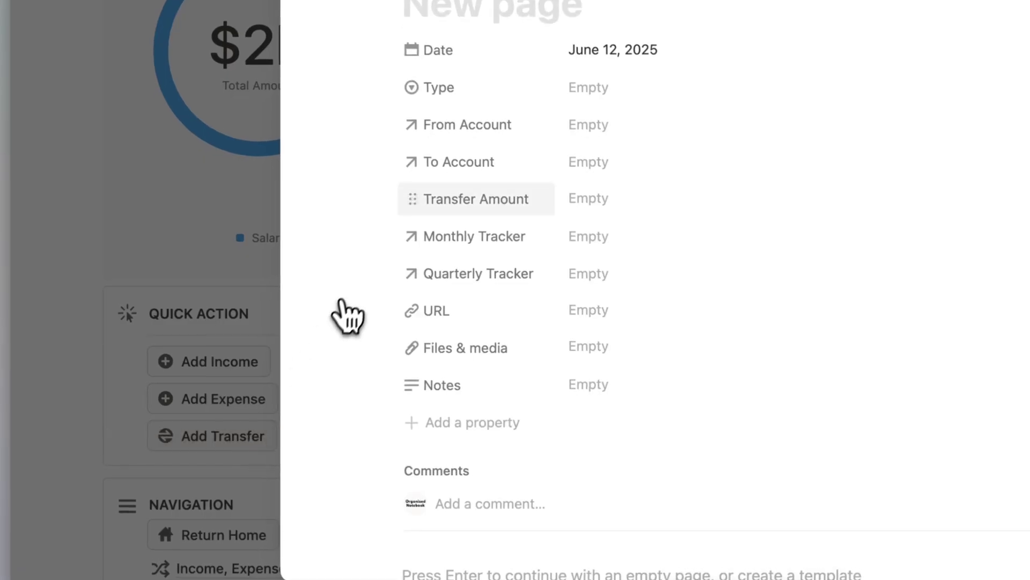
pyautogui.write('Cash Wit')
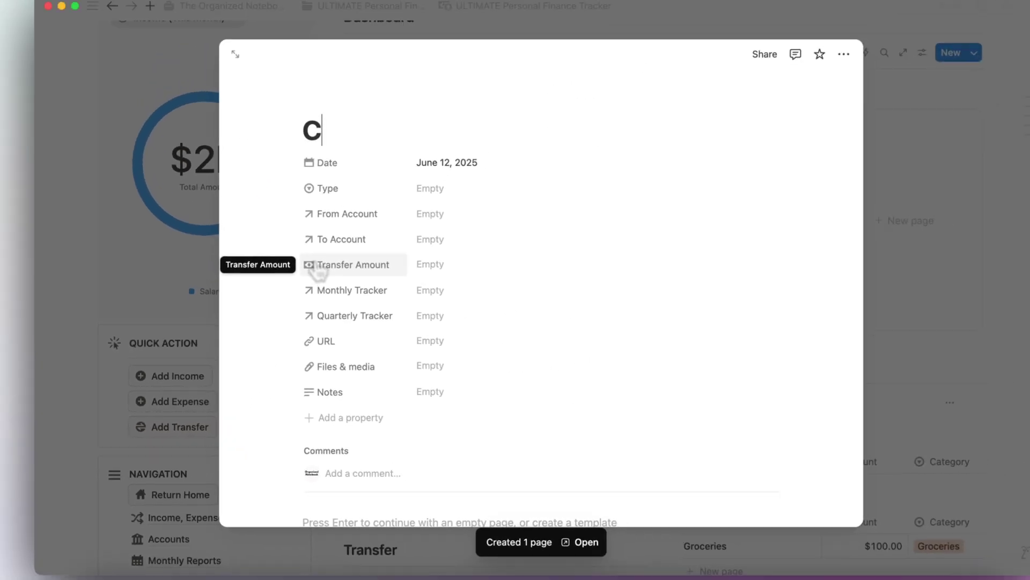
pyautogui.write('hdrawl')
pyautogui.click(451, 201)
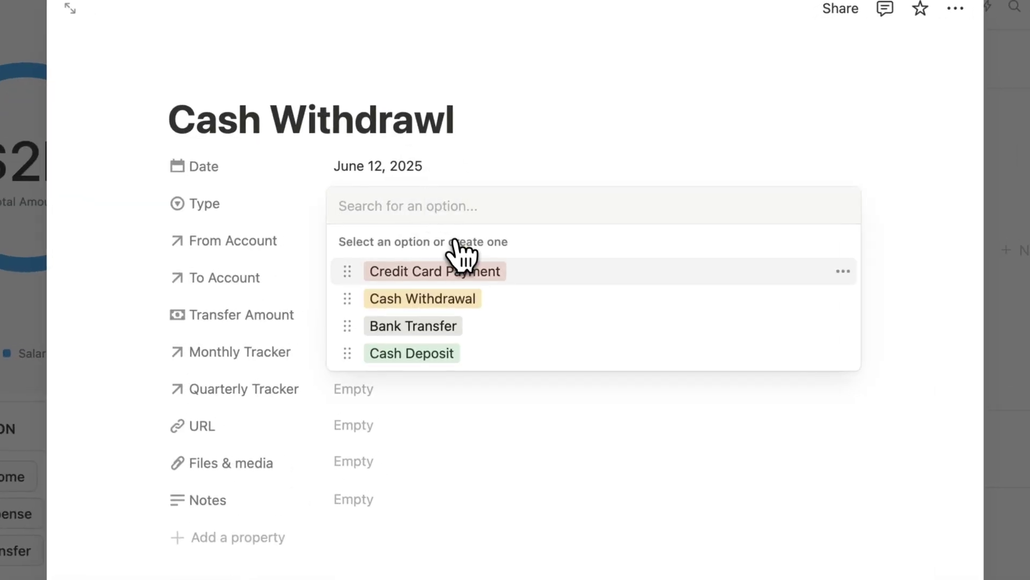
pyautogui.click(499, 266)
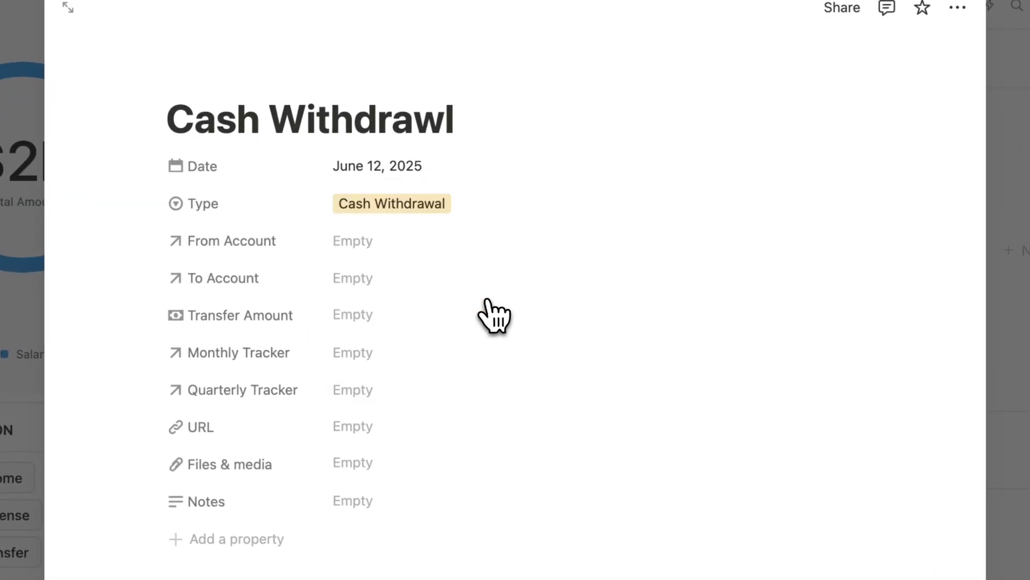
# Step: Set the cash withdrawal to go from Savings Account A to Cash with a transfer amount of $500
pyautogui.click(382, 243)
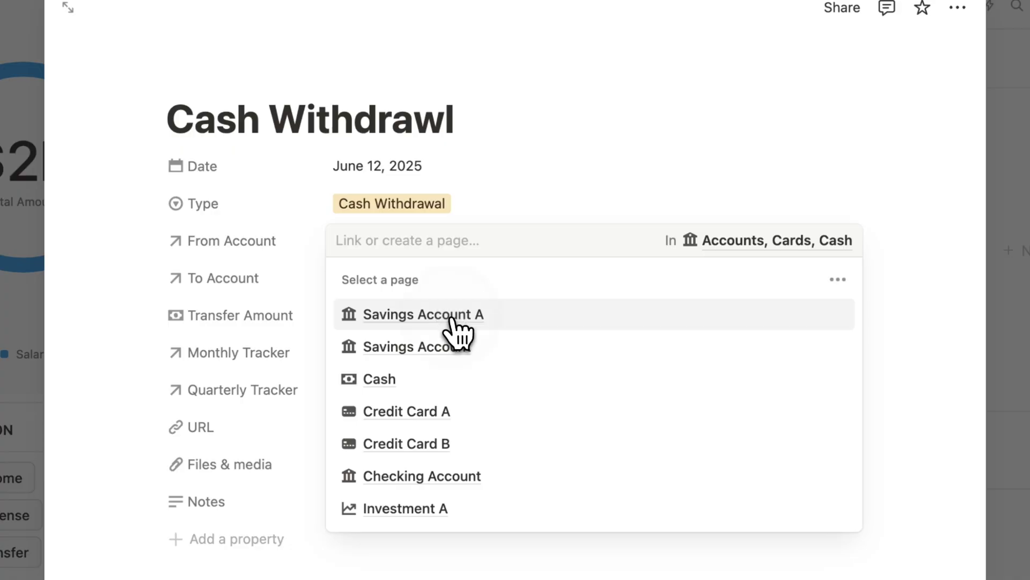
pyautogui.click(449, 316)
pyautogui.click(397, 277)
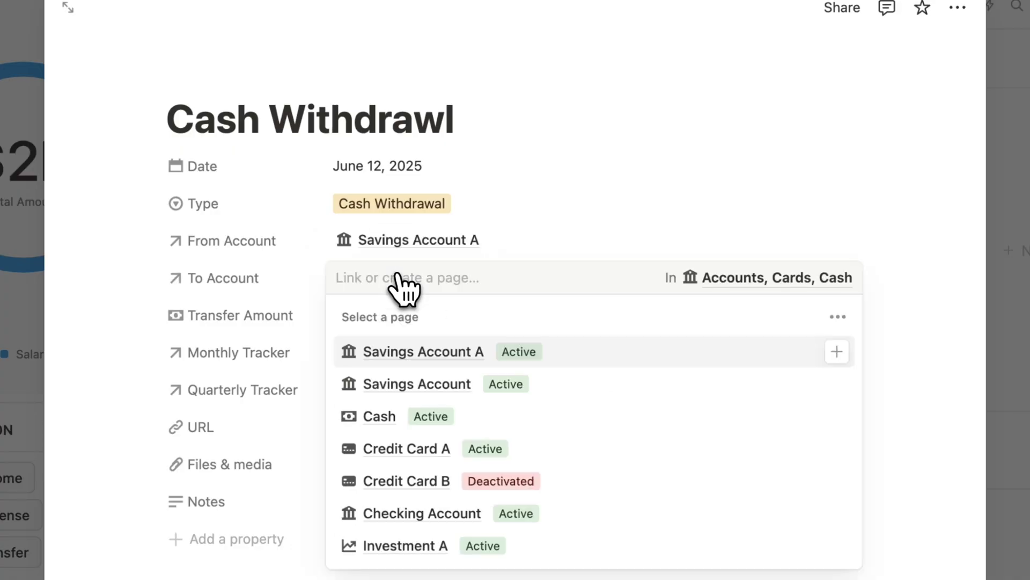
pyautogui.click(376, 417)
pyautogui.scroll(-3, 408, 322)
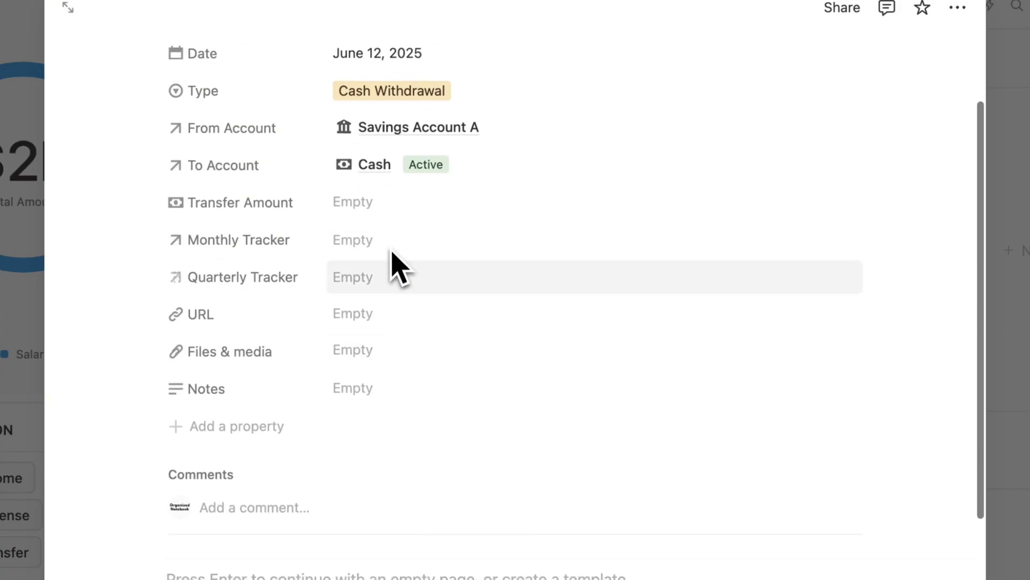
pyautogui.click(385, 211)
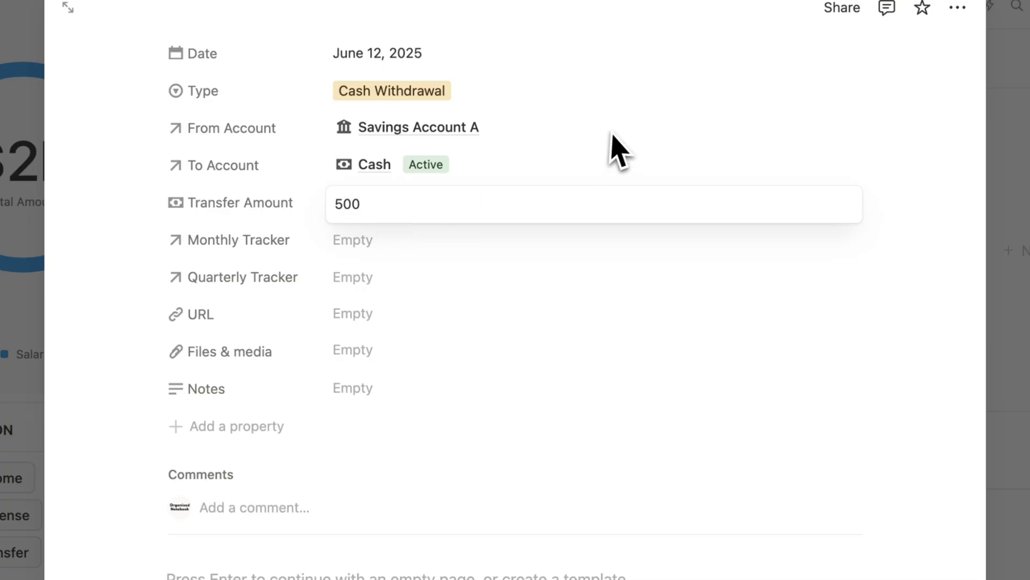
pyautogui.click(551, 173)
# Step: Link the cash withdrawal to the June 2025 monthly tracker and the Q2 2025 quarterly tracker, and close its page
pyautogui.click(448, 240)
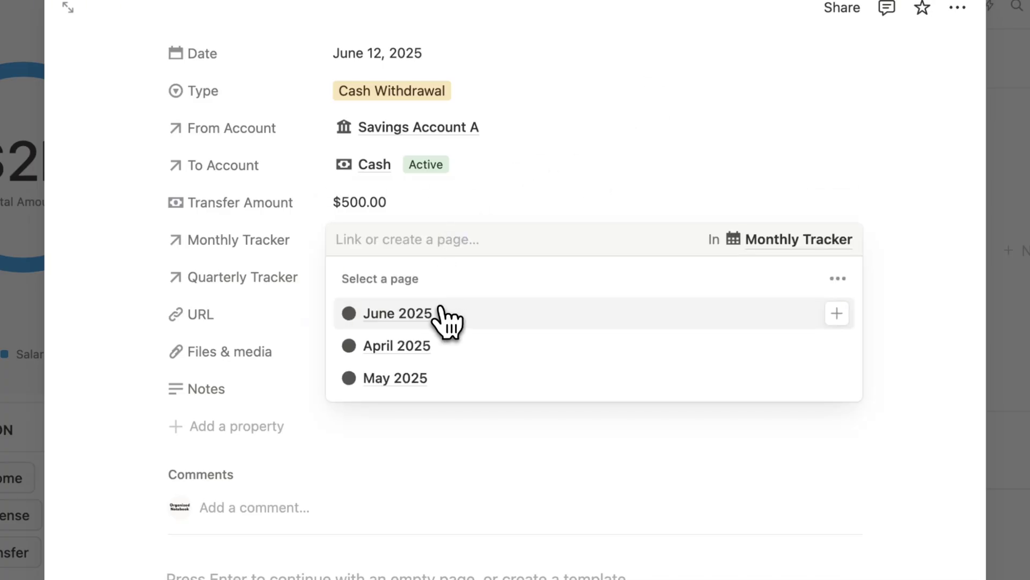
pyautogui.click(443, 316)
pyautogui.click(295, 272)
pyautogui.click(387, 277)
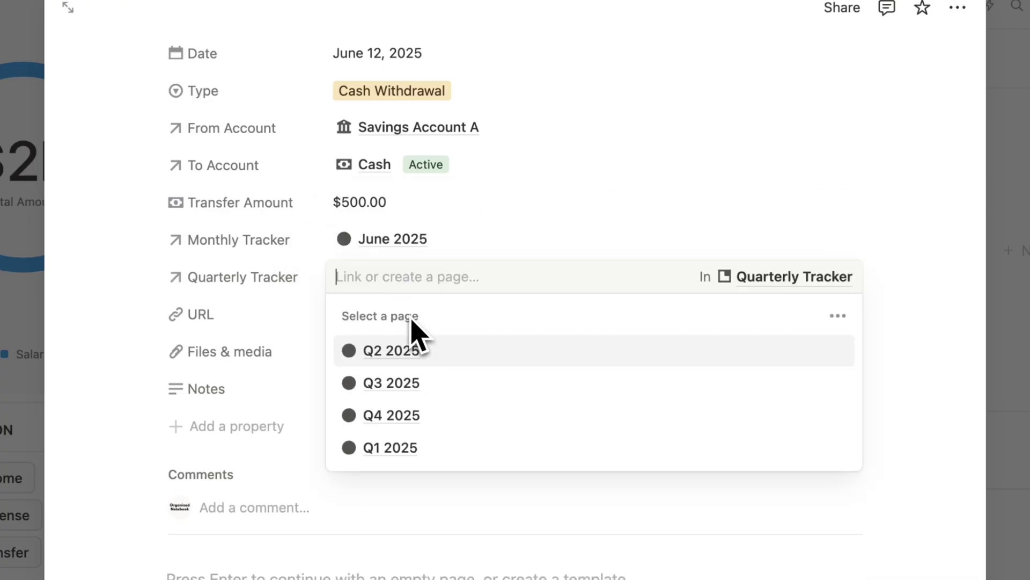
pyautogui.click(424, 349)
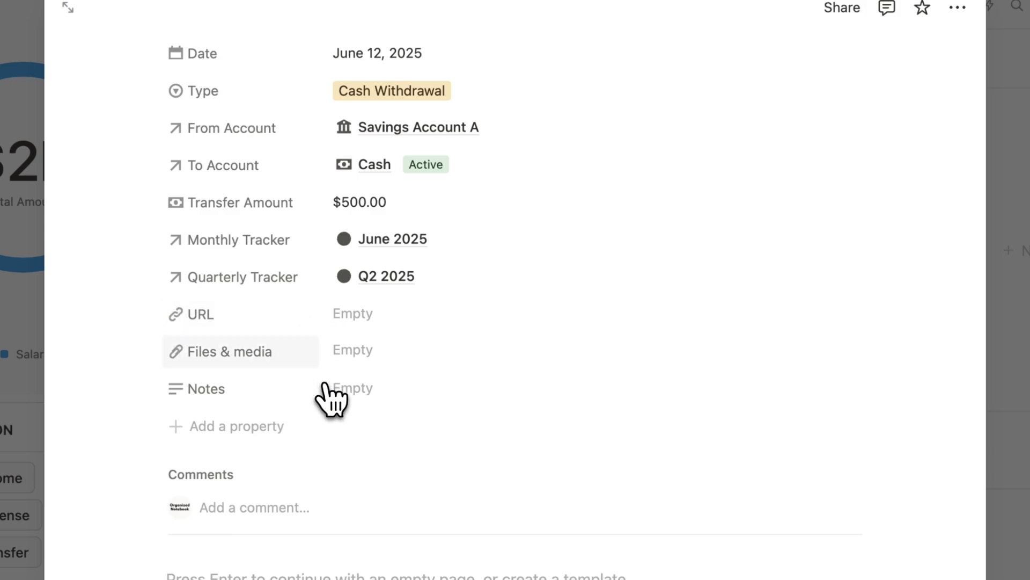
pyautogui.scroll(3, 727, 321)
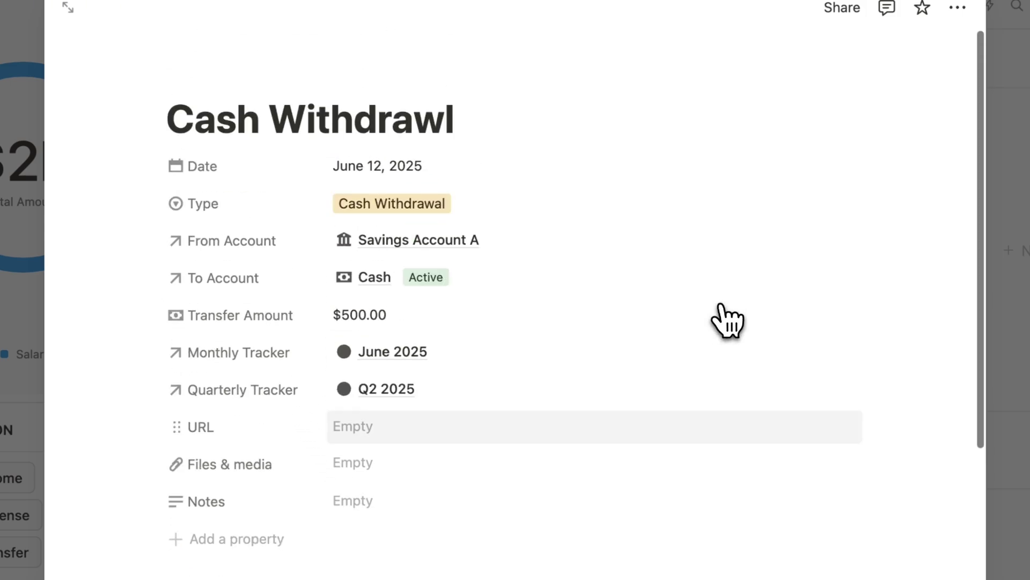
pyautogui.click(1019, 311)
# Step: Open Savings Account A from the dashboard's accounts and check its current balance and relations
pyautogui.scroll(-15, 664, 322)
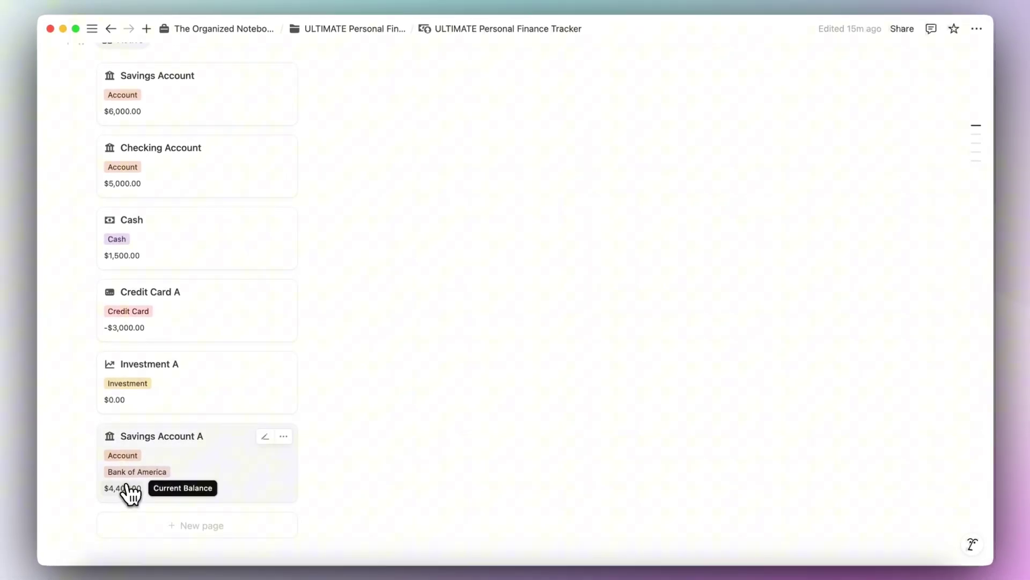
pyautogui.click(209, 471)
pyautogui.scroll(-3, 332, 411)
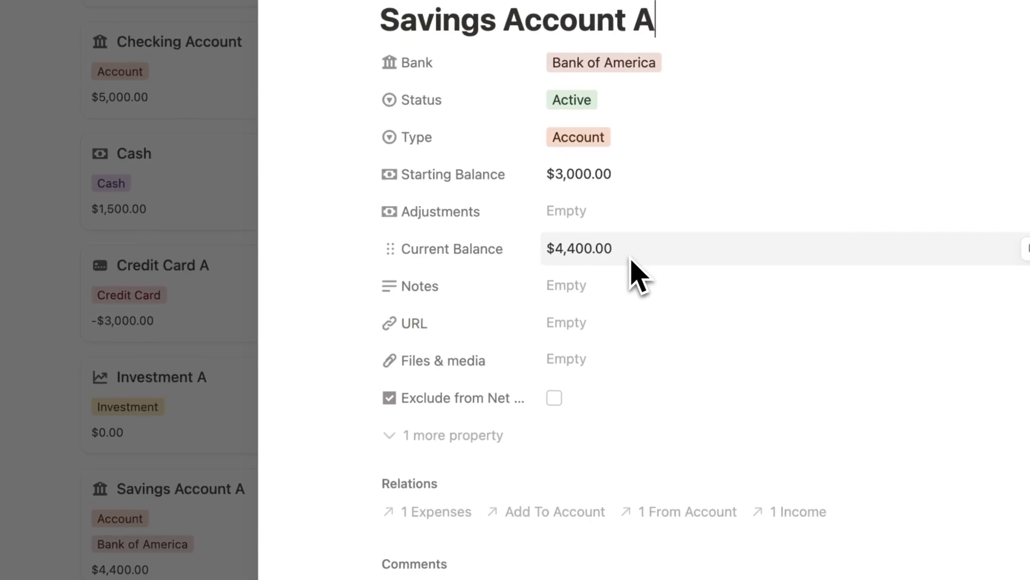
pyautogui.click(215, 358)
# Step: Open the Cash account and compare its starting balance with its current balance, then close it
pyautogui.scroll(2, 217, 338)
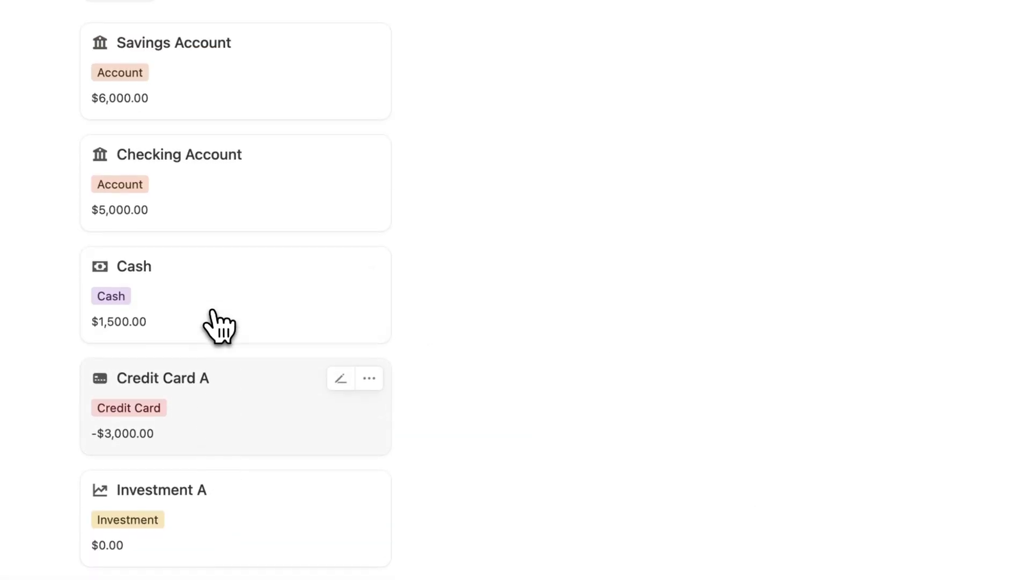
pyautogui.click(219, 321)
pyautogui.scroll(-3, 422, 378)
pyautogui.scroll(-1, 422, 378)
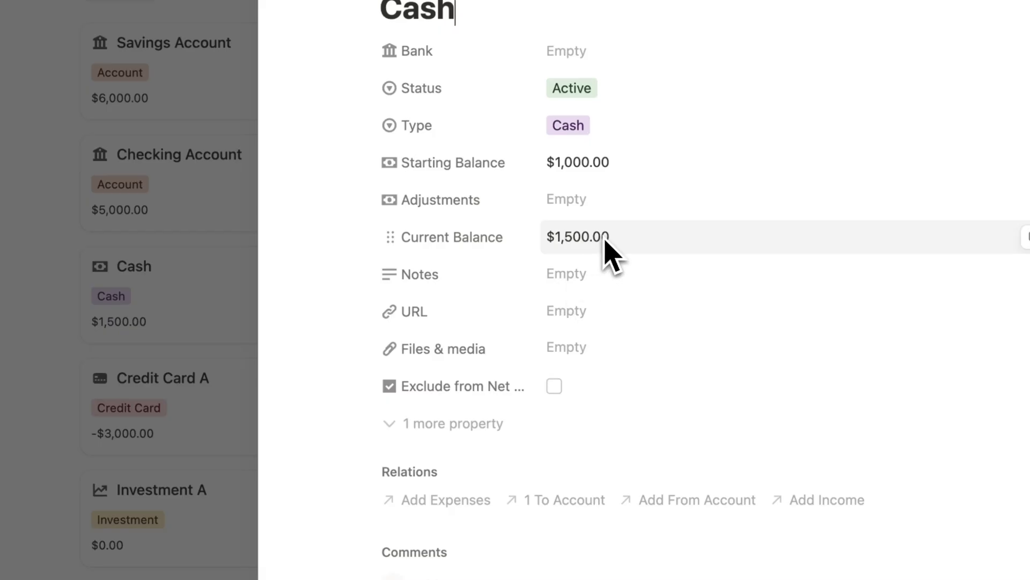
pyautogui.click(221, 281)
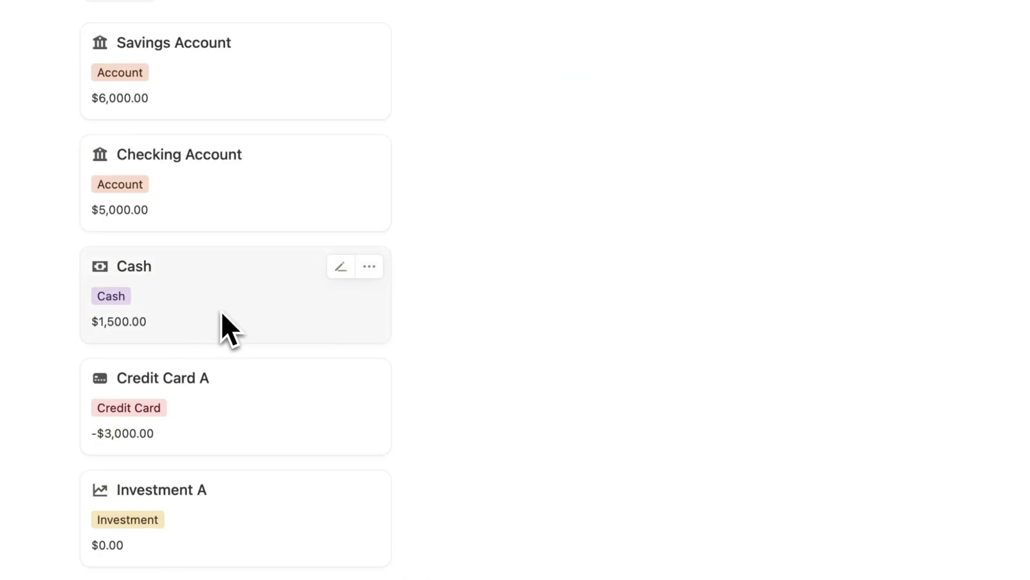
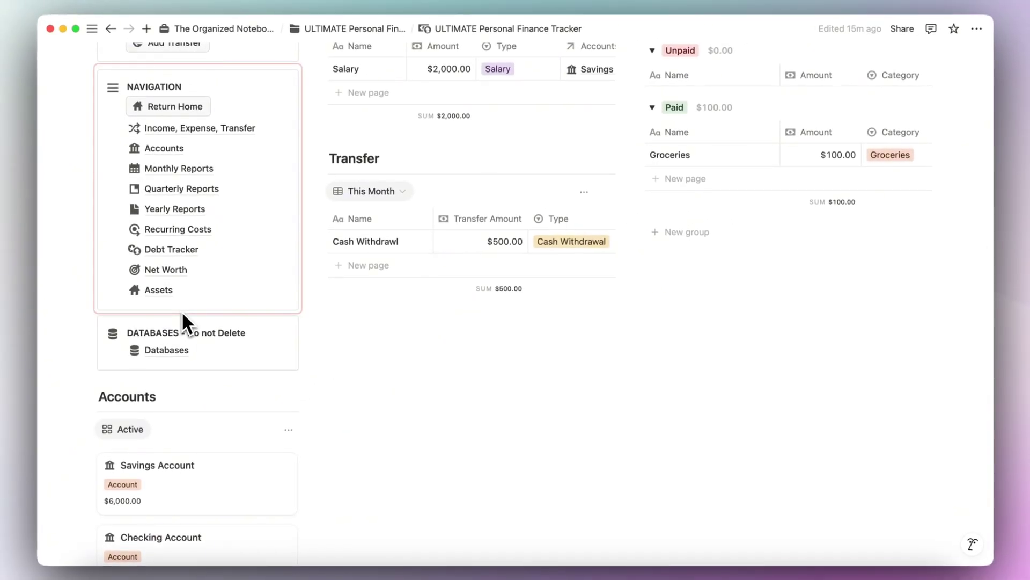
# Step: Open Credit Card A from the accounts, review its starting and current balances, and close it
pyautogui.scroll(-5, 182, 311)
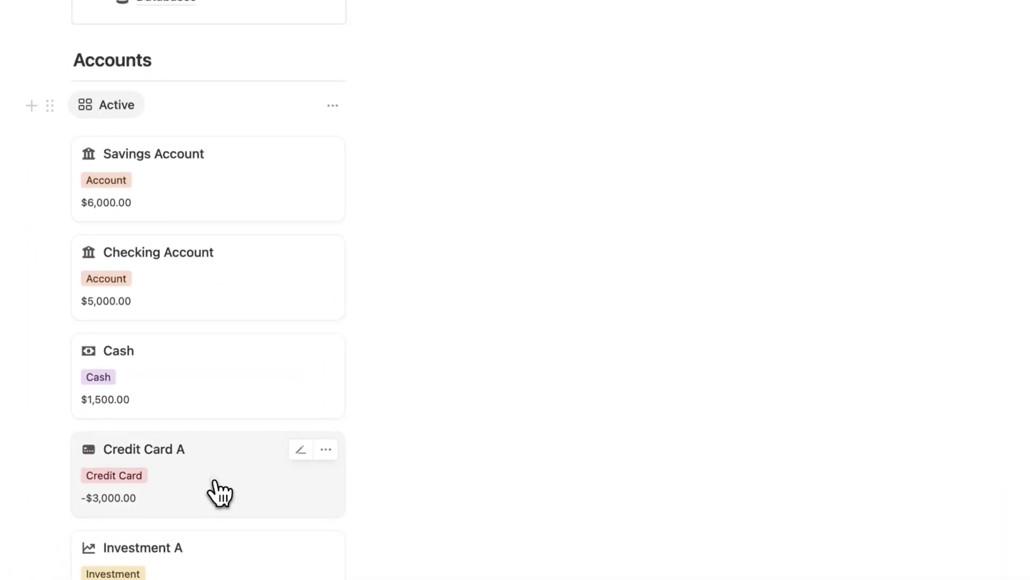
pyautogui.click(220, 492)
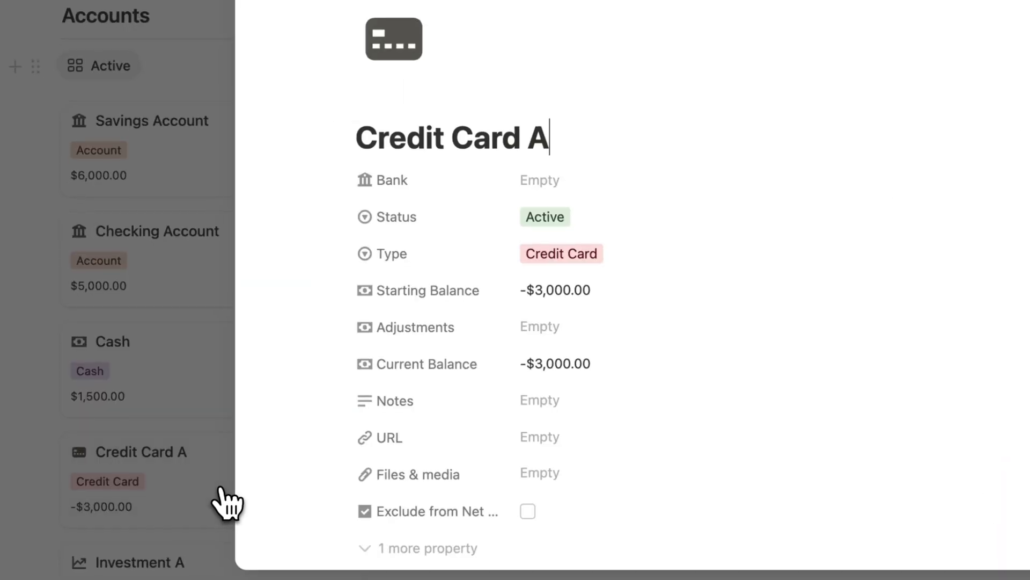
pyautogui.scroll(-3, 233, 438)
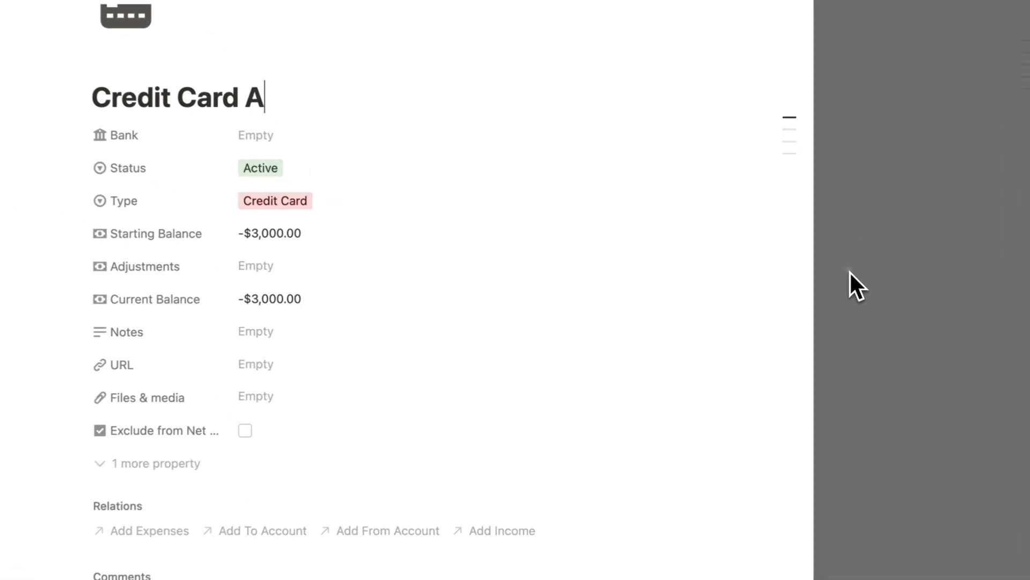
pyautogui.click(842, 282)
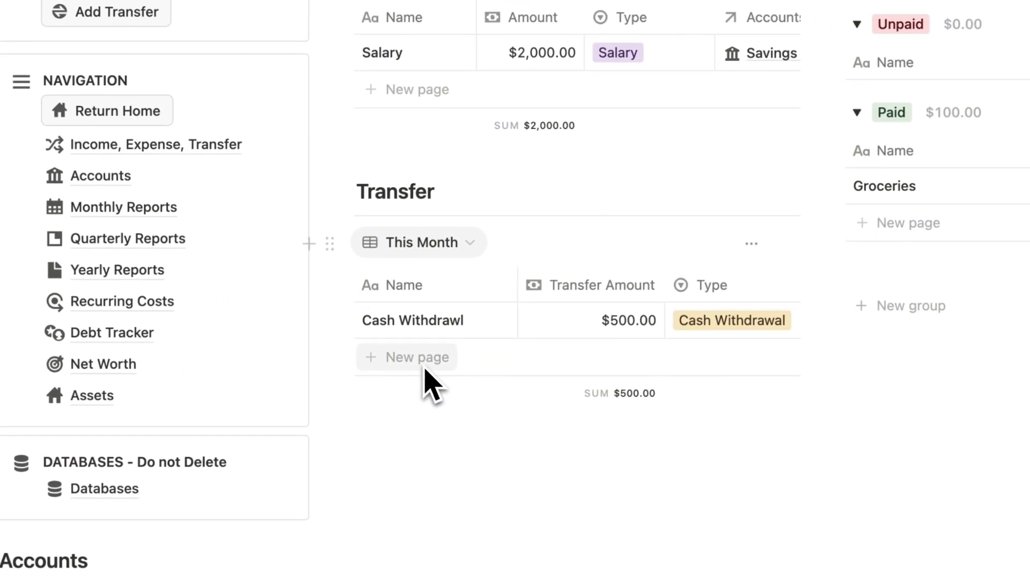
# Step: Add a new transfer named Credit Card Payment and set its type to Credit Card Payment
pyautogui.click(127, 16)
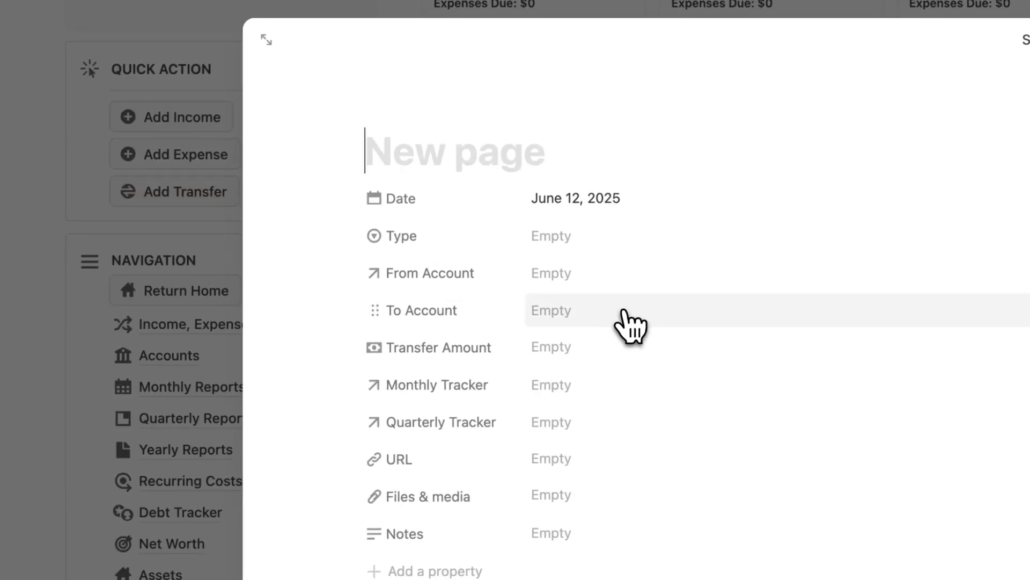
pyautogui.write('Credit Card Payment')
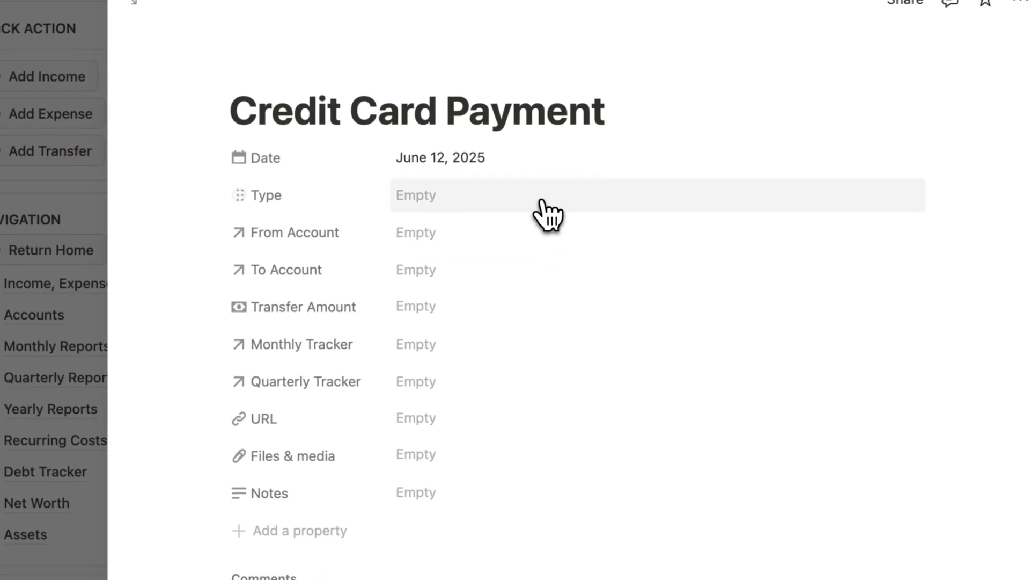
pyautogui.click(665, 236)
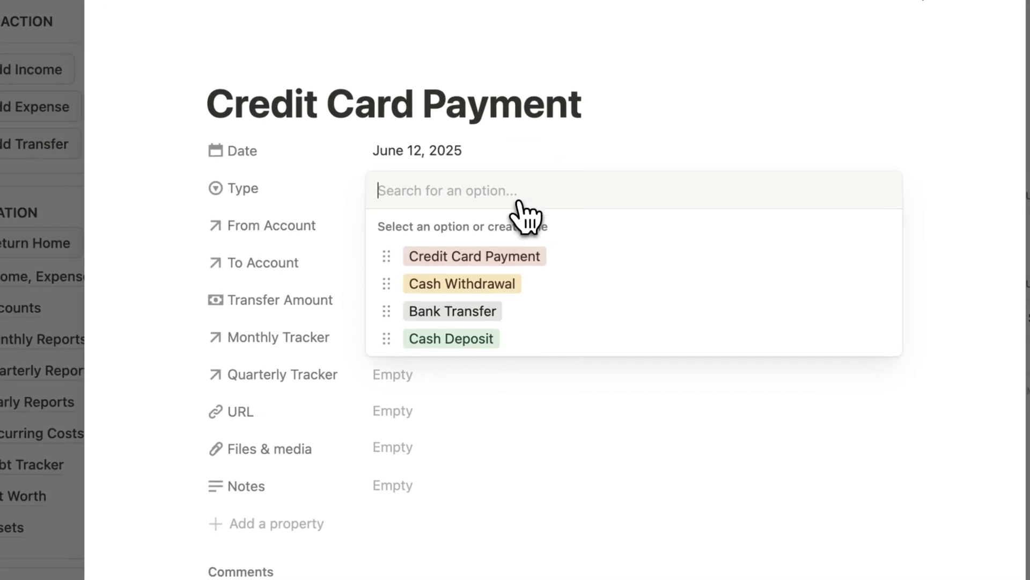
pyautogui.click(520, 255)
# Step: Set the credit card payment to go from Savings Account A to Credit Card A with a transfer amount of $3,000
pyautogui.click(452, 225)
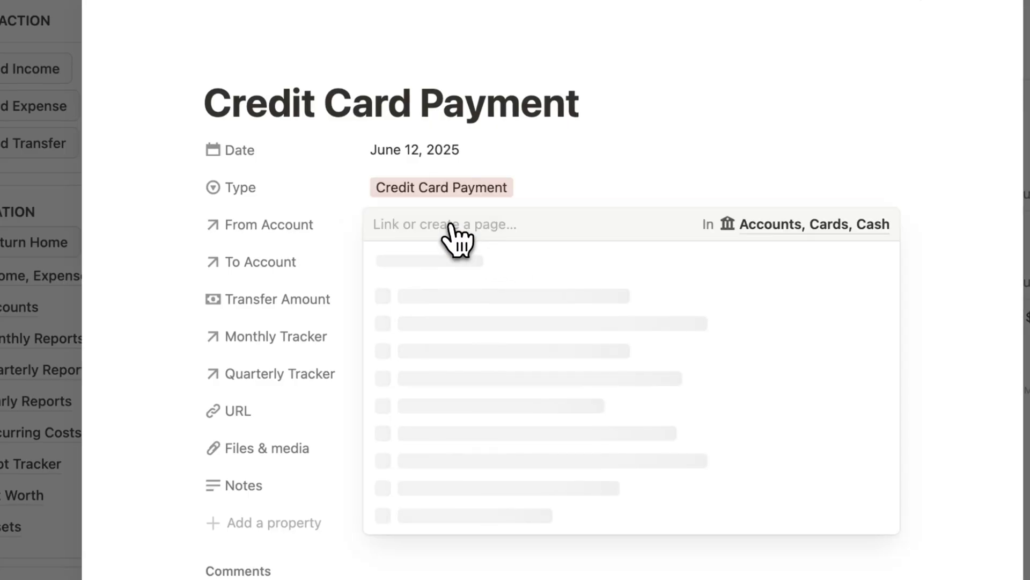
pyautogui.click(467, 330)
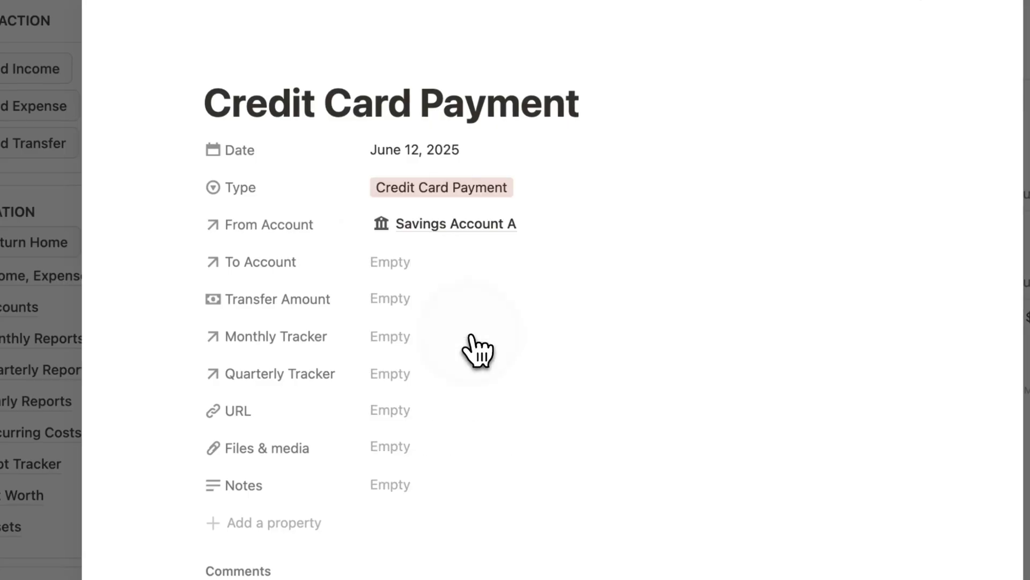
pyautogui.click(395, 261)
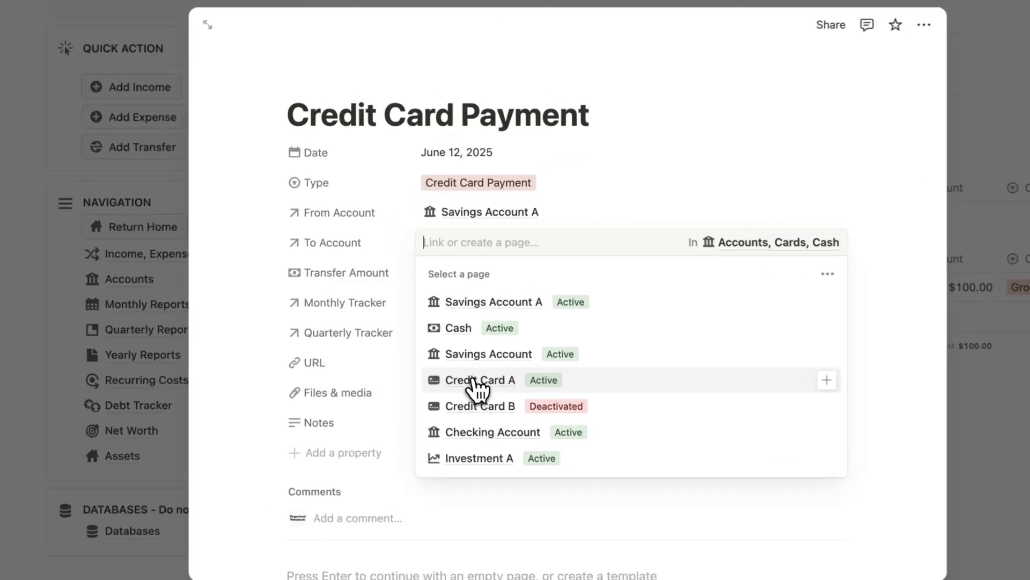
pyautogui.click(442, 359)
pyautogui.click(685, 137)
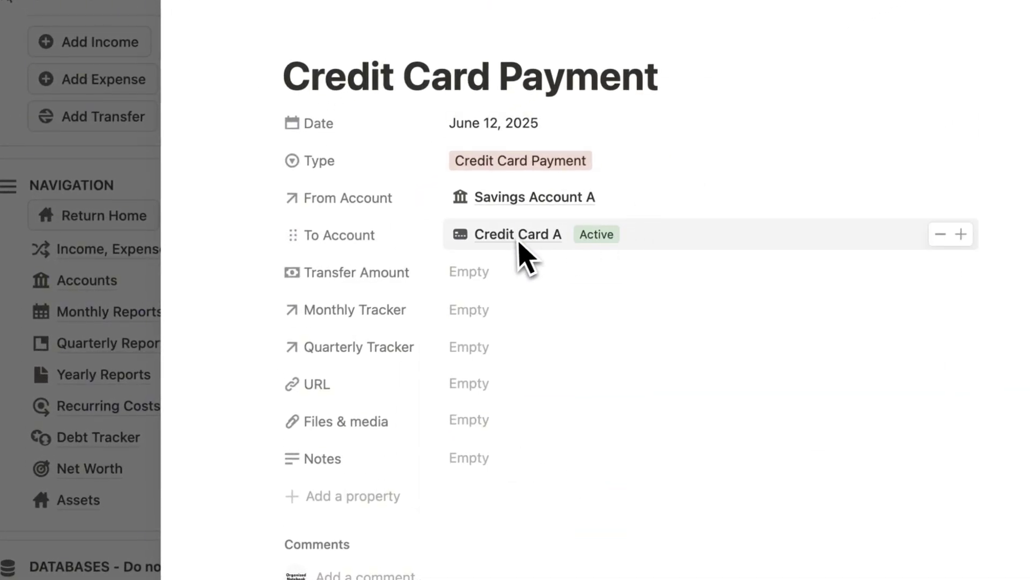
pyautogui.click(502, 277)
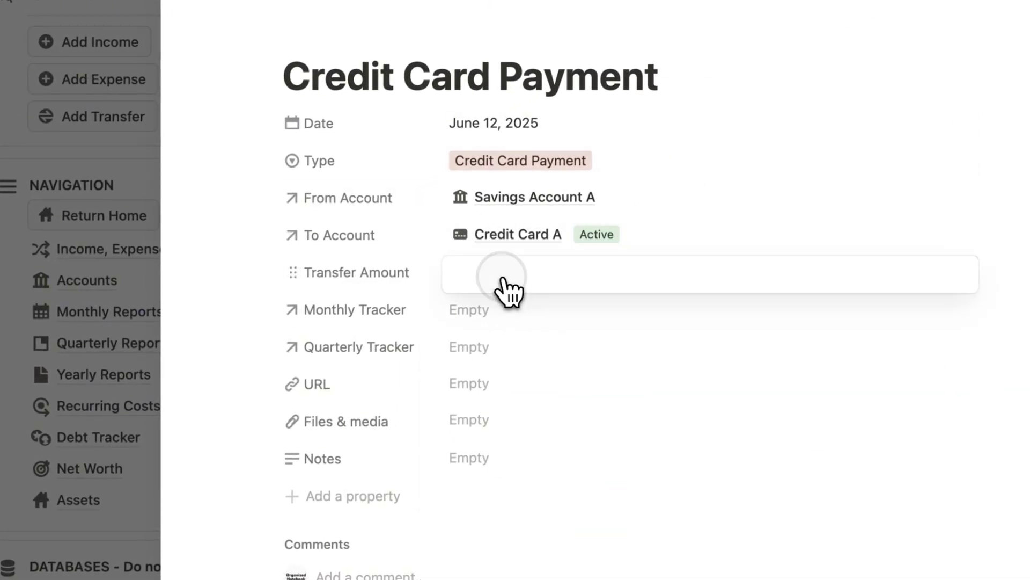
pyautogui.write('3000')
pyautogui.click(643, 215)
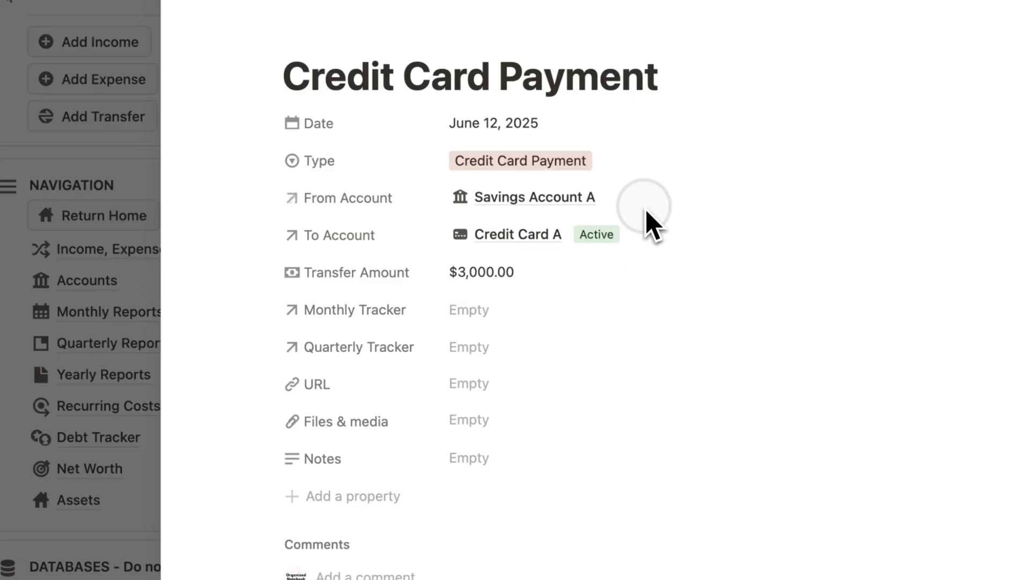
# Step: Link the credit card payment to the June 2025 monthly tracker and the Q2 2025 quarterly tracker
pyautogui.click(507, 333)
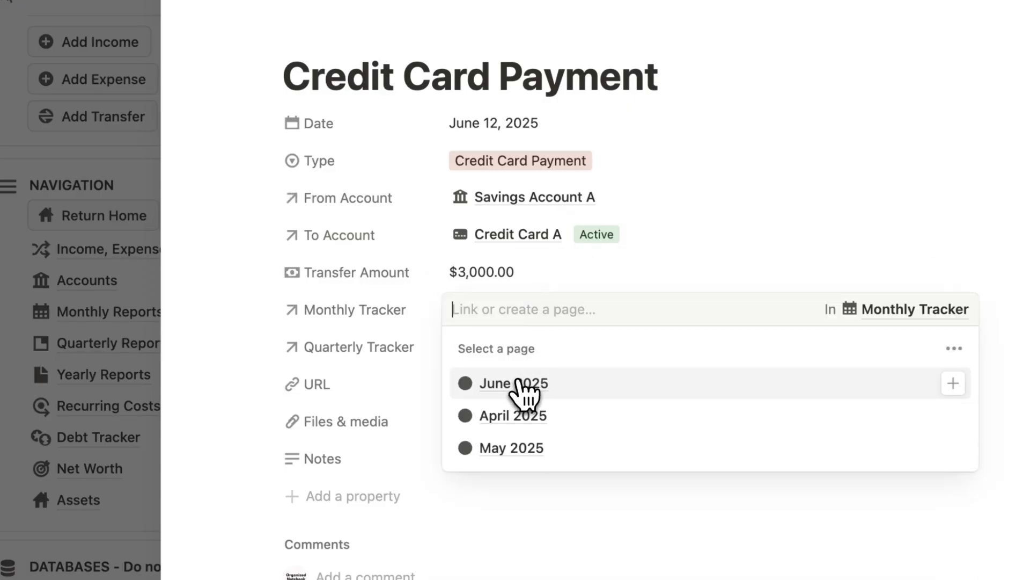
pyautogui.click(519, 387)
pyautogui.click(419, 329)
pyautogui.click(520, 350)
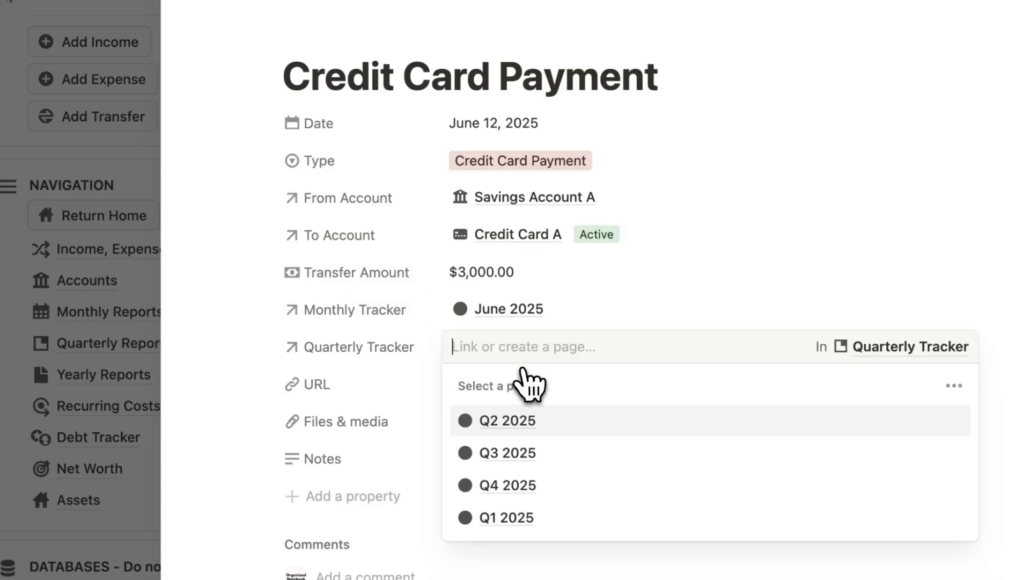
pyautogui.click(540, 426)
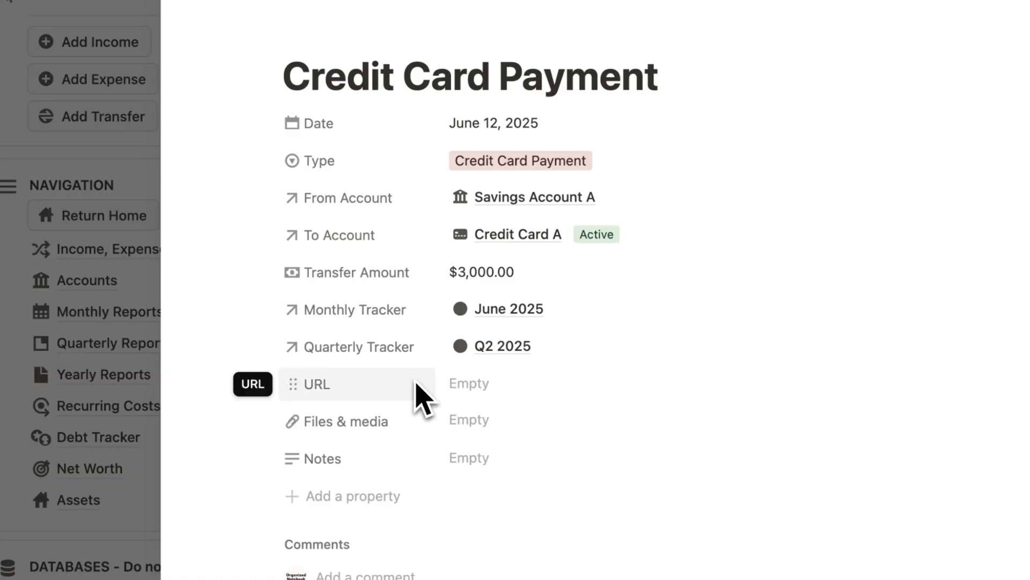
# Step: Close the credit card payment entry and review the current balances of the active accounts, including Credit Card A
pyautogui.click(156, 429)
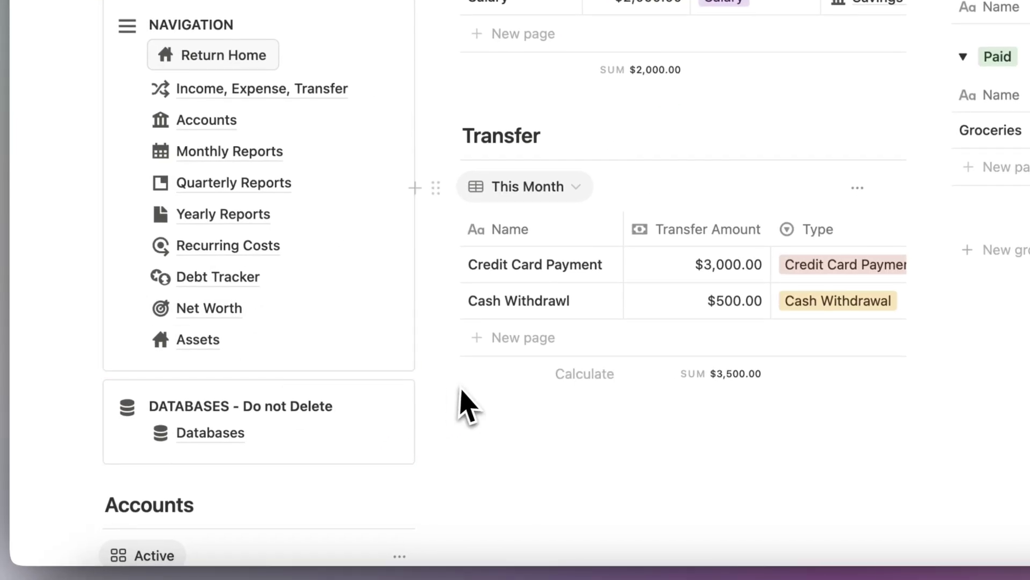
pyautogui.scroll(-15, 467, 406)
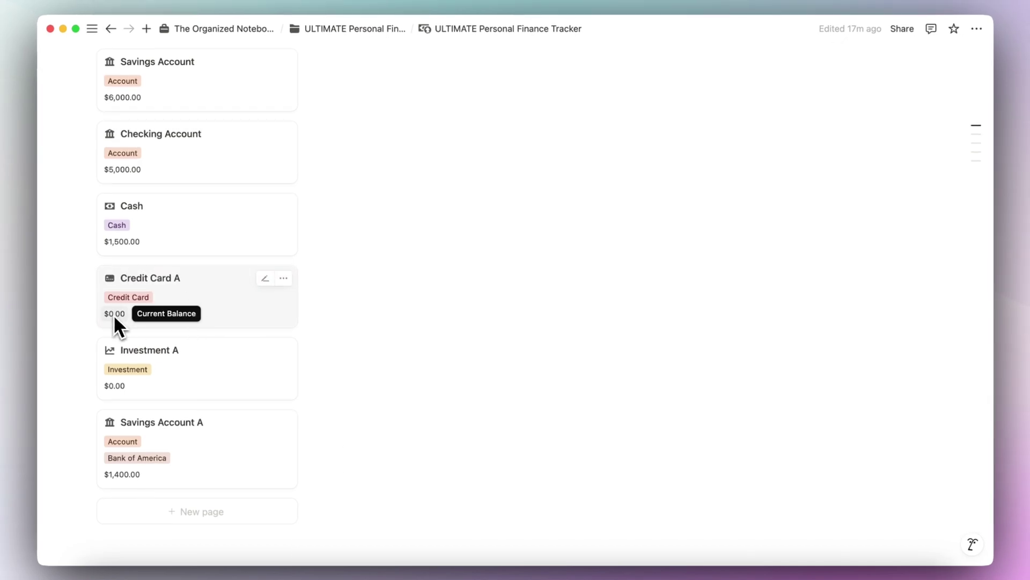
pyautogui.scroll(12, 312, 344)
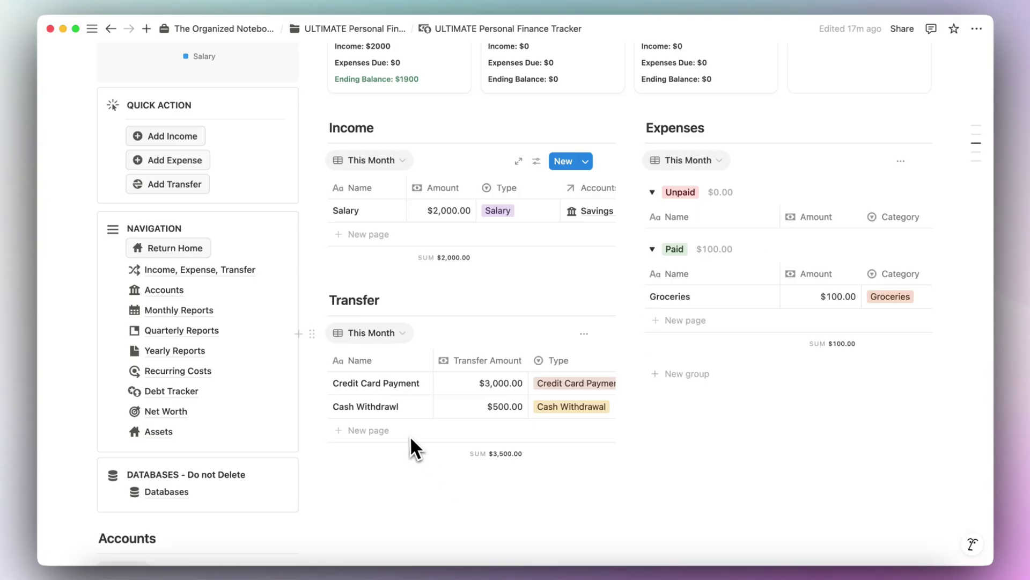
# Step: Add a new expense named Eating Out with an amount of $50
pyautogui.click(167, 160)
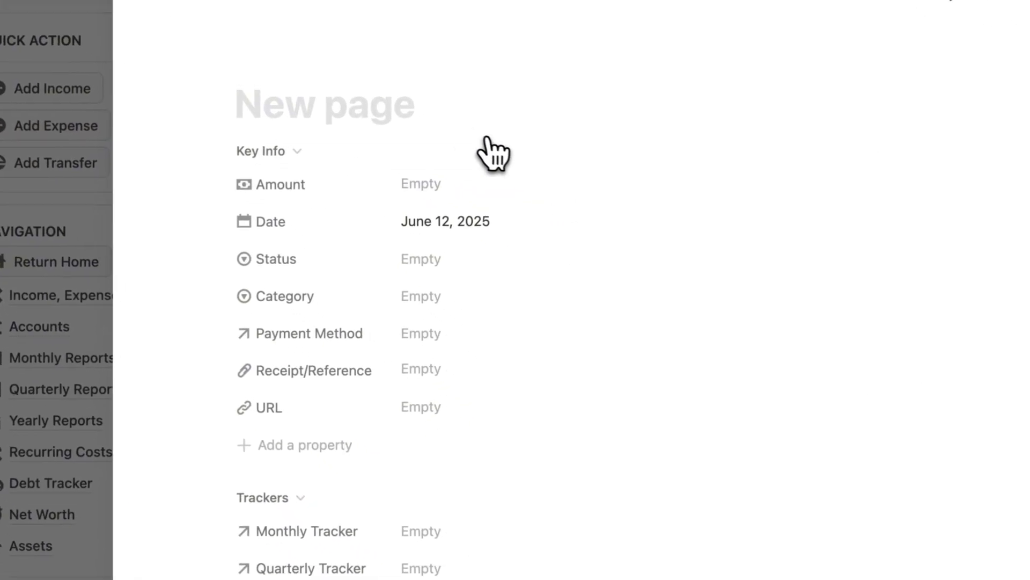
pyautogui.write('Eating Out')
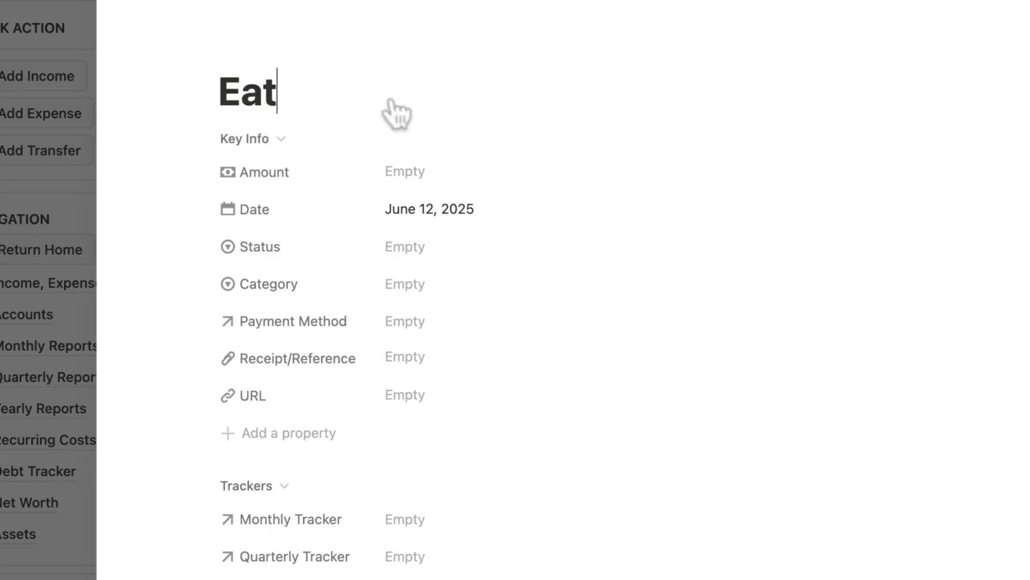
pyautogui.click(517, 186)
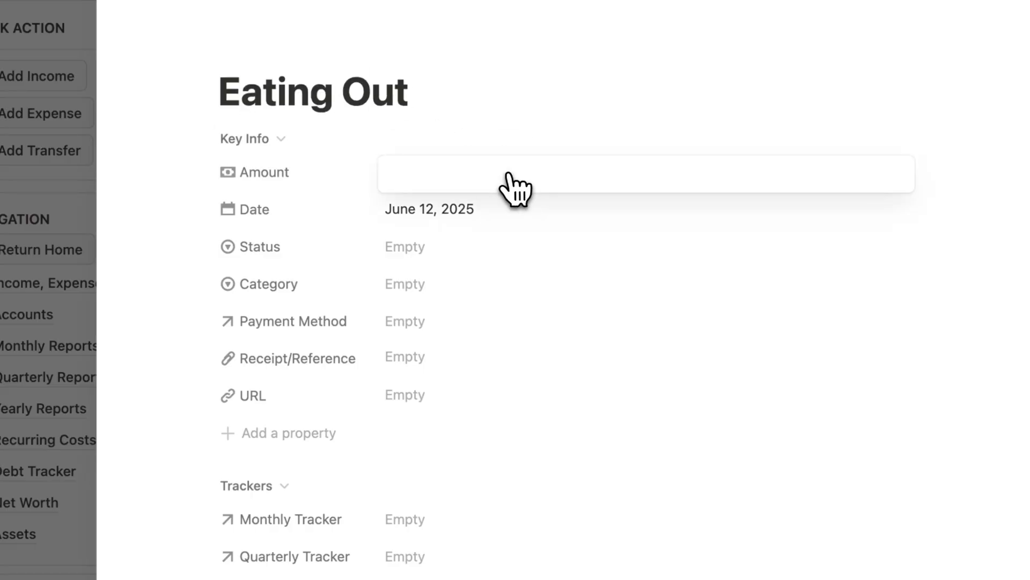
pyautogui.write('50')
# Step: Set the Eating Out expense's status to Paid and its category to Dining Out
pyautogui.click(523, 241)
pyautogui.click(488, 249)
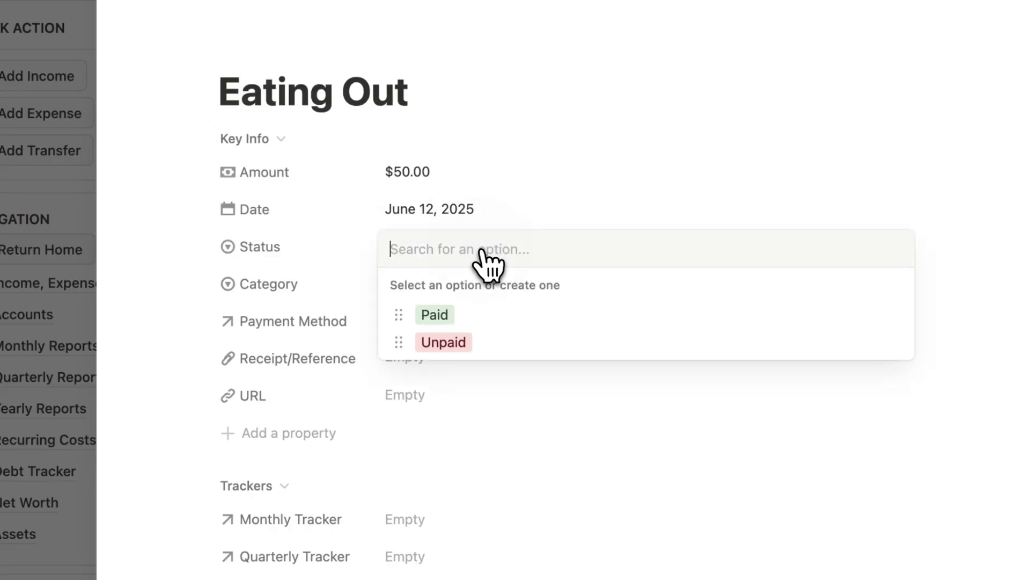
pyautogui.click(434, 312)
pyautogui.click(417, 286)
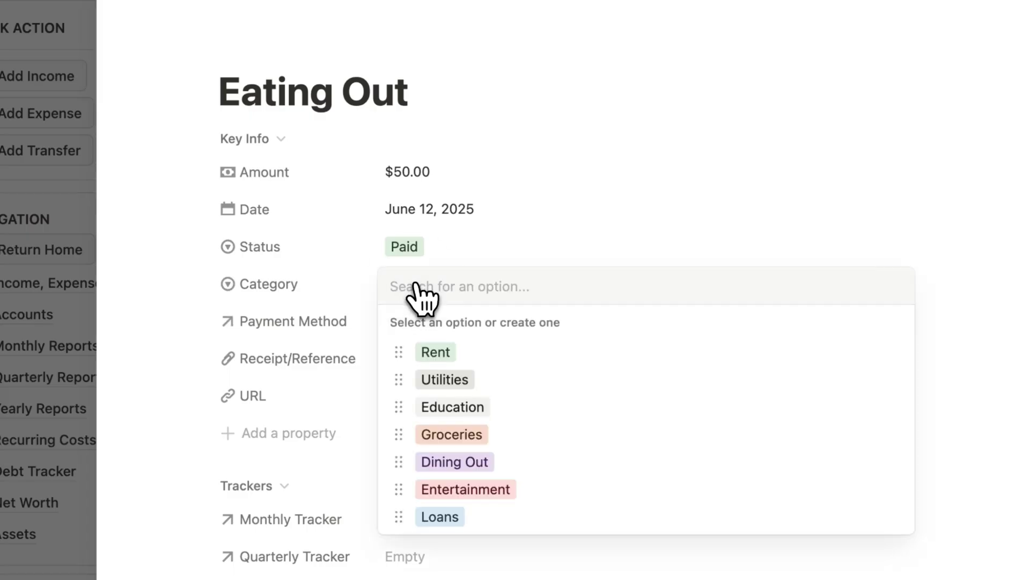
pyautogui.click(480, 463)
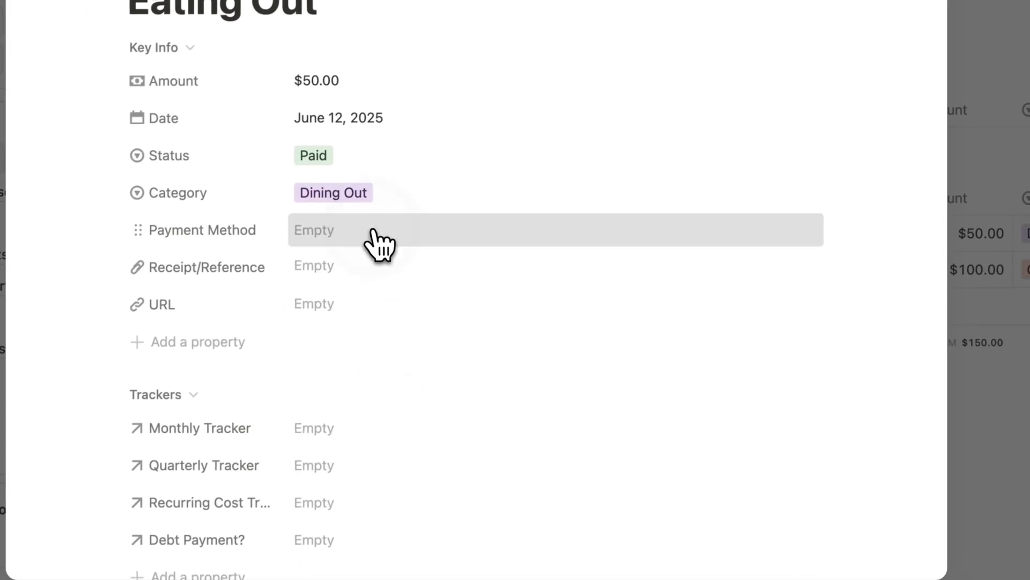
# Step: Assign Credit Card A as the payment method of the Eating Out expense
pyautogui.click(380, 245)
pyautogui.click(382, 302)
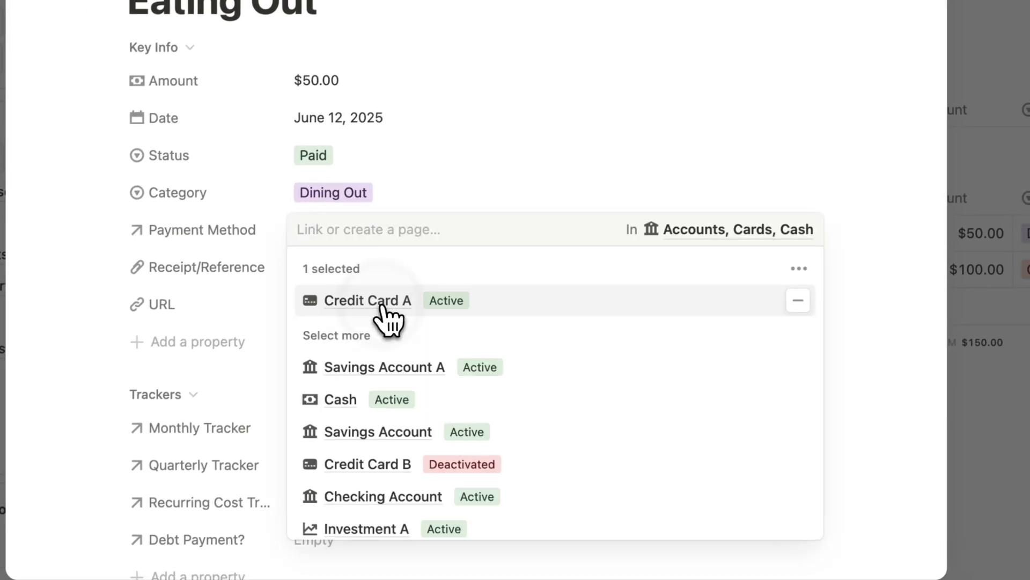
pyautogui.click(429, 191)
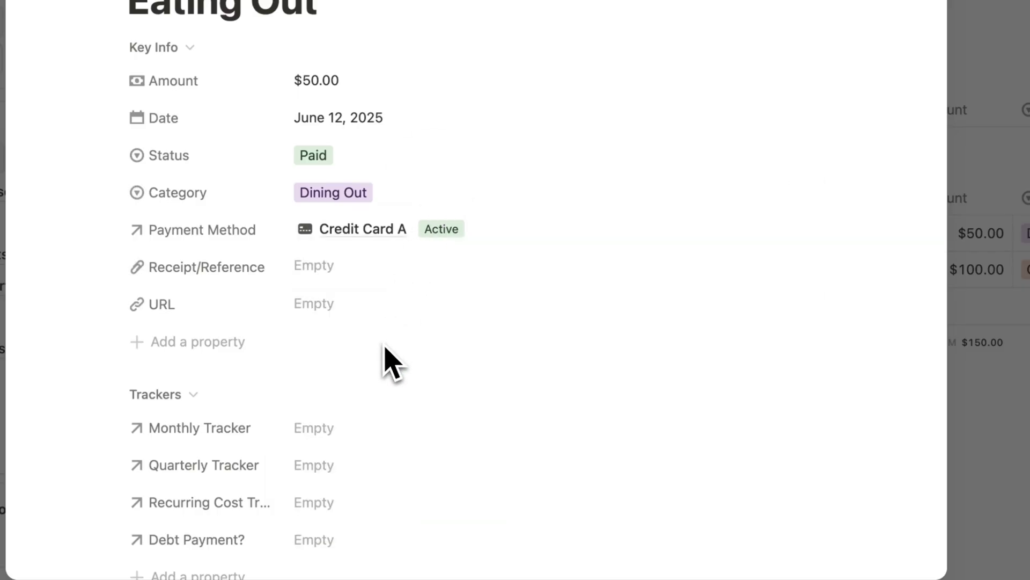
# Step: Link the Eating Out expense to the June 2025 monthly tracker and the Q2 2025 quarterly tracker, and close it
pyautogui.scroll(-2, 386, 348)
pyautogui.click(341, 373)
pyautogui.click(385, 268)
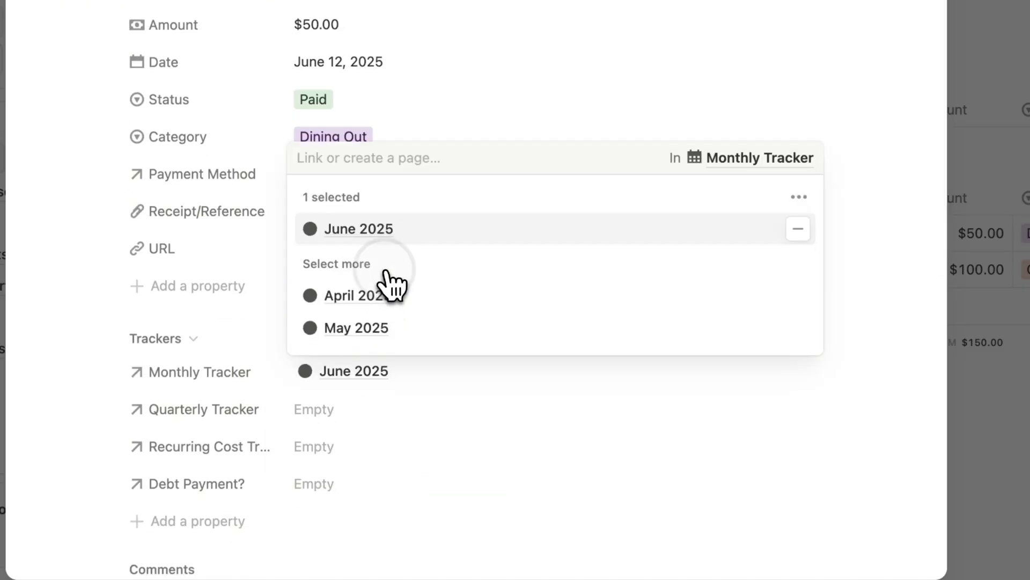
pyautogui.click(338, 413)
pyautogui.click(319, 417)
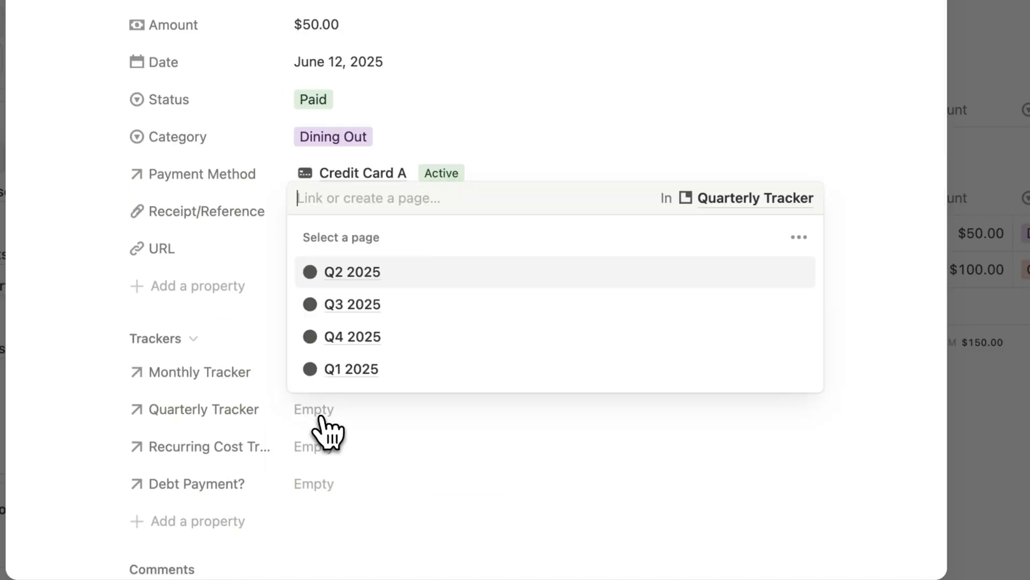
pyautogui.click(397, 285)
pyautogui.click(848, 193)
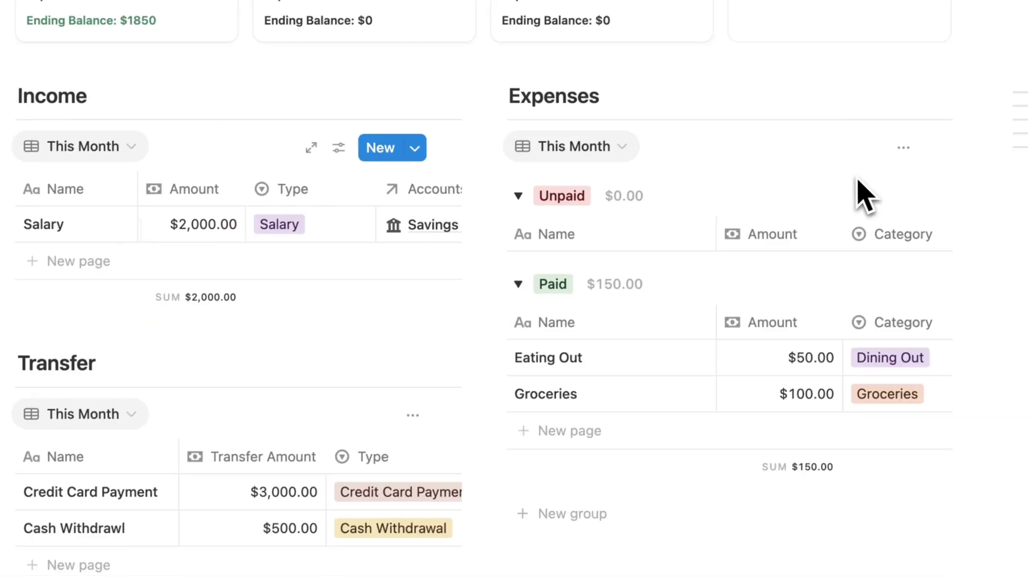
# Step: Open the Recurring Costs page and review the active costs, both as a list and grouped by frequency
pyautogui.scroll(-10, 568, 349)
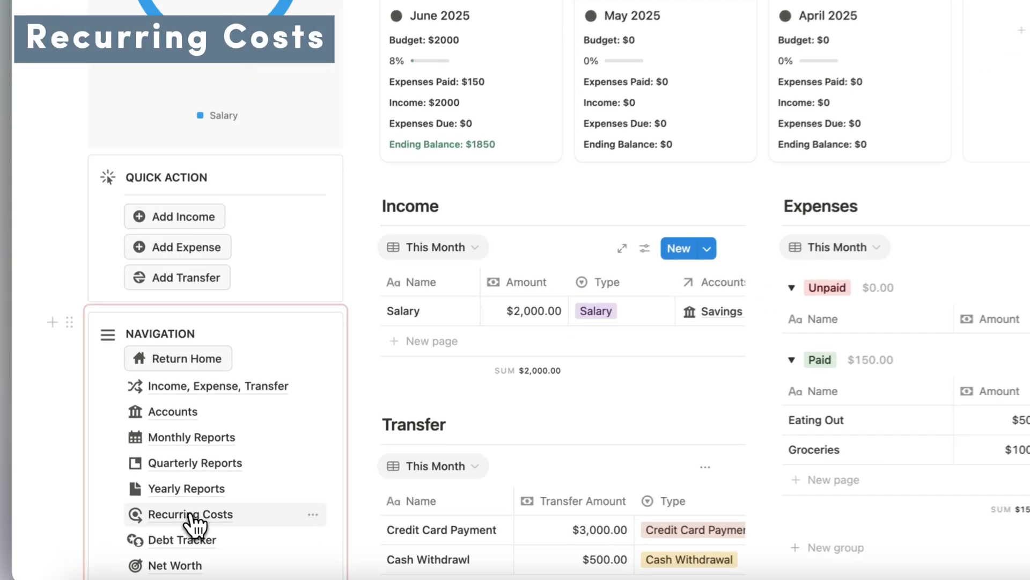
pyautogui.click(189, 514)
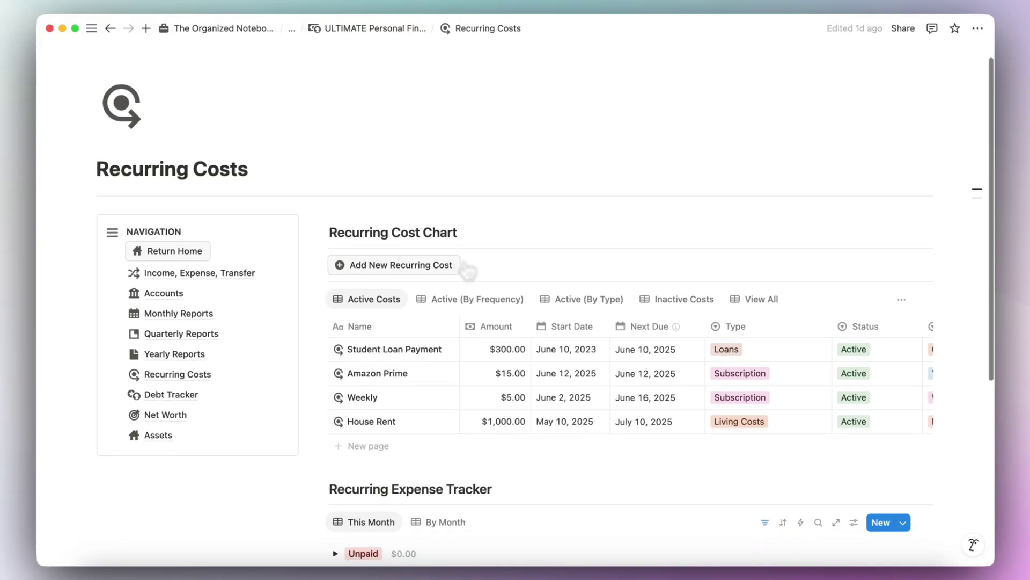
pyautogui.scroll(-2, 467, 269)
pyautogui.hscroll(5, 481, 294)
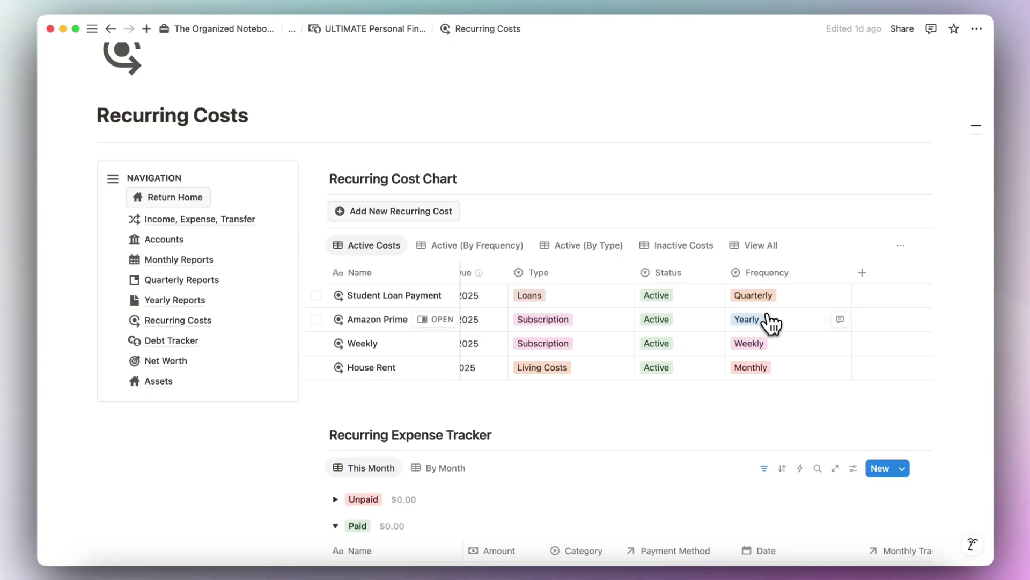
pyautogui.hscroll(-5, 749, 374)
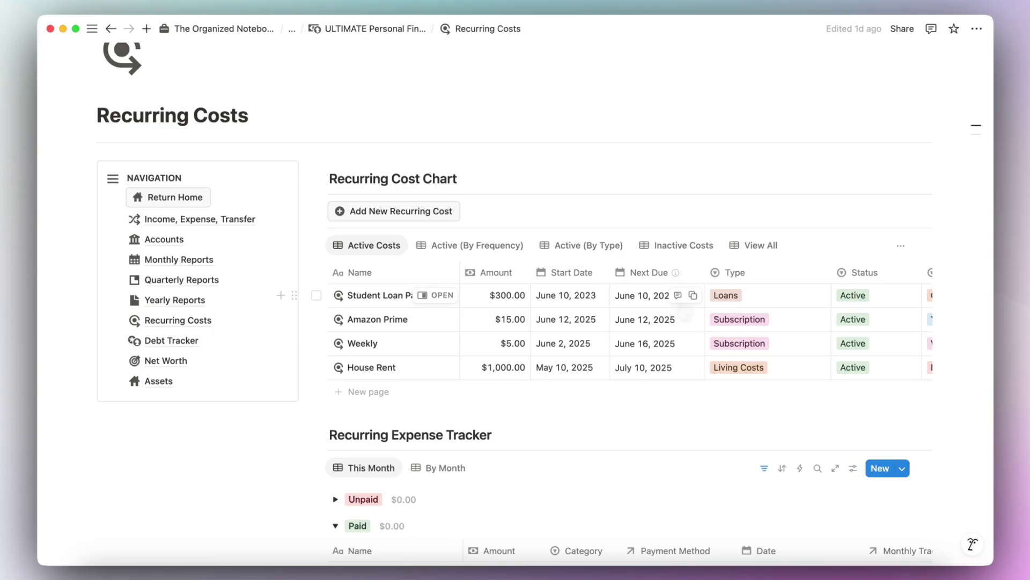
pyautogui.click(501, 248)
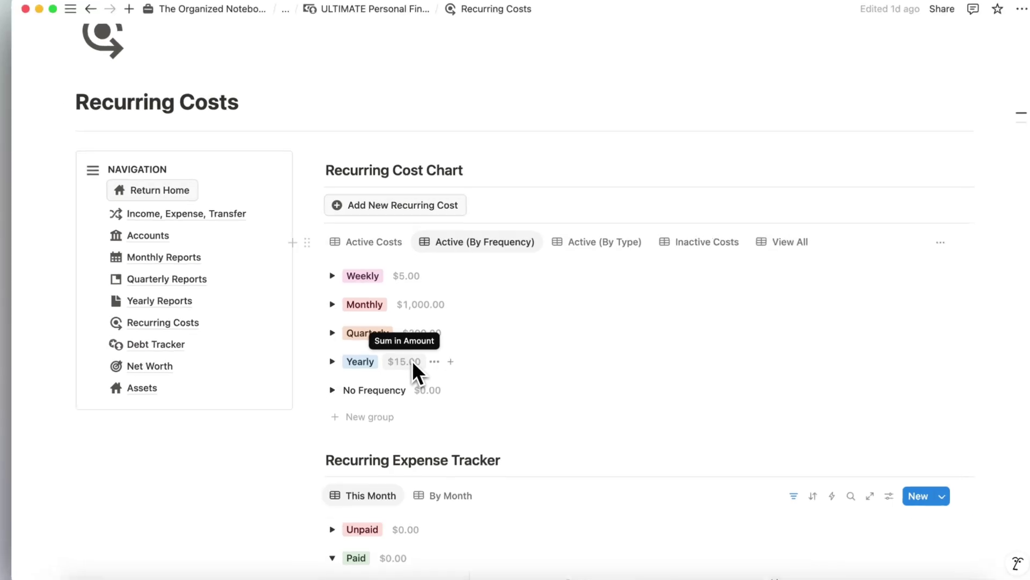
pyautogui.click(370, 242)
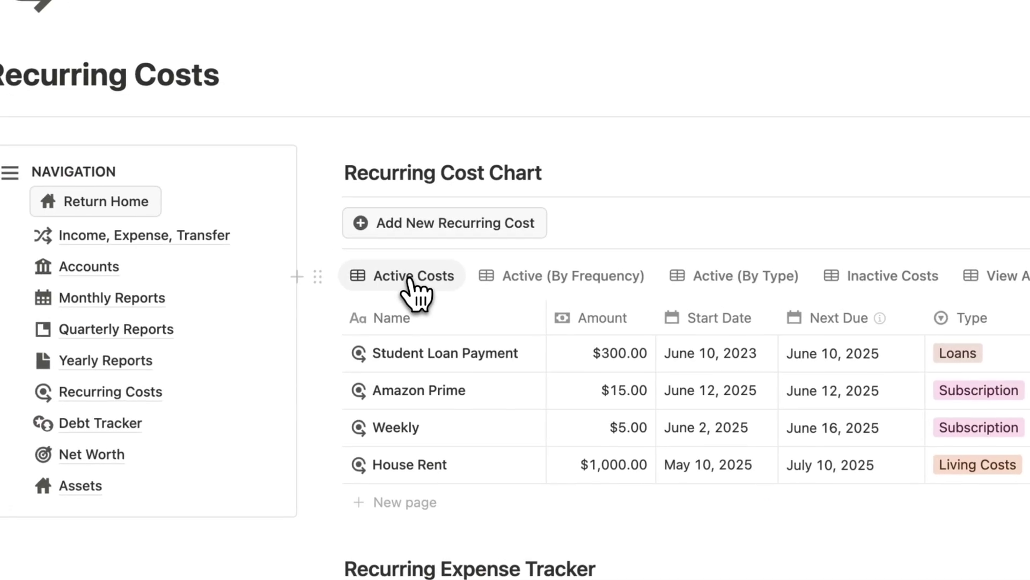
# Step: Add a new recurring cost named Netflix Subscription with an amount of $15
pyautogui.click(462, 228)
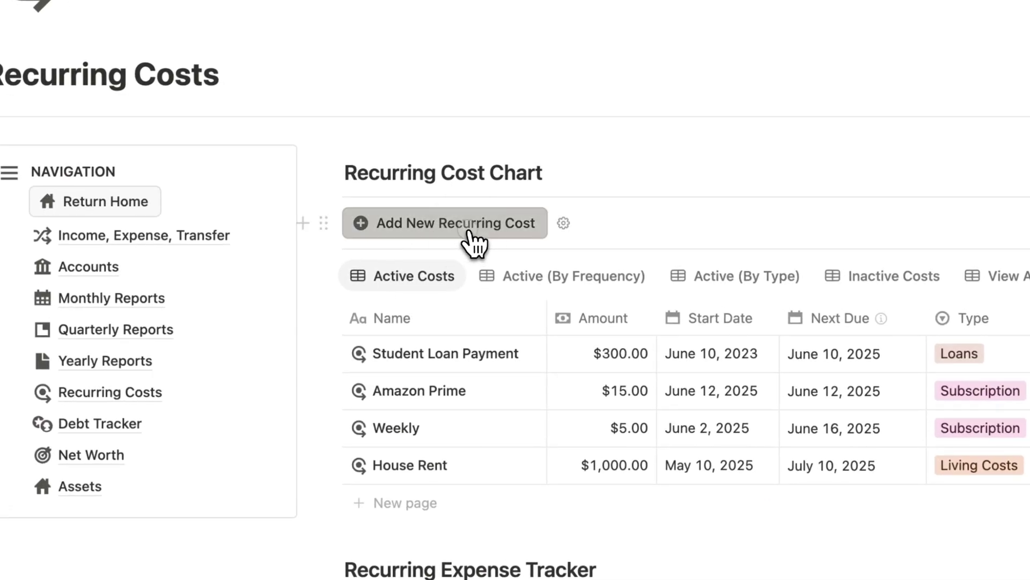
pyautogui.write('Net')
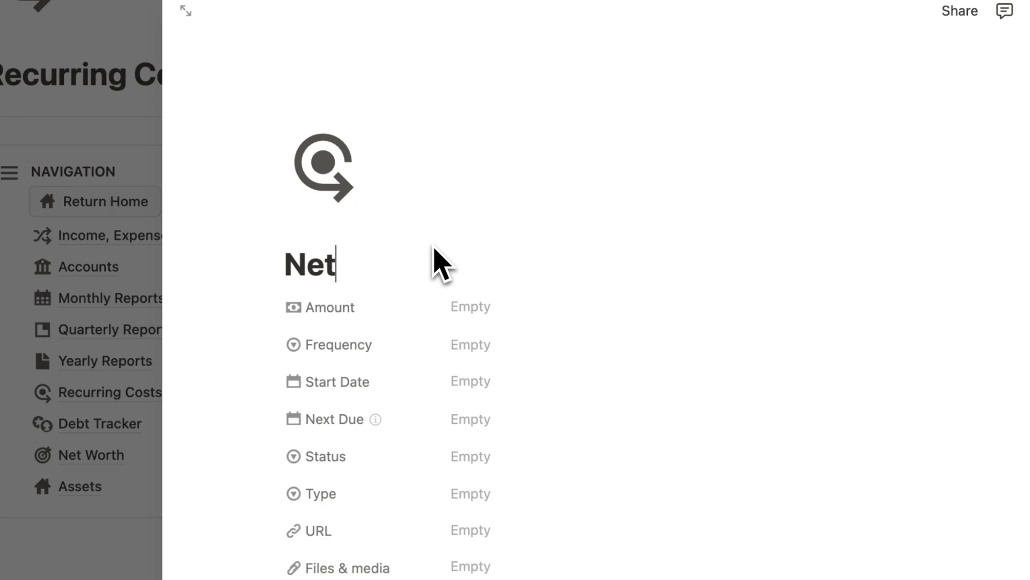
pyautogui.write('flix')
pyautogui.write(' Subscription')
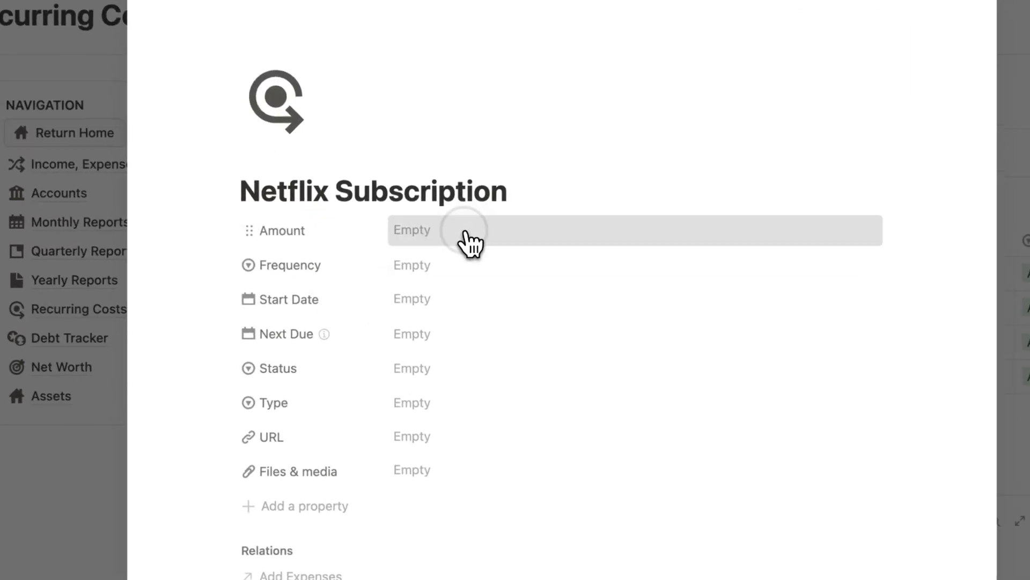
pyautogui.click(518, 307)
pyautogui.write('15')
# Step: Set the Netflix Subscription's frequency to Monthly and its start date to May 1, 2025
pyautogui.click(501, 281)
pyautogui.click(483, 259)
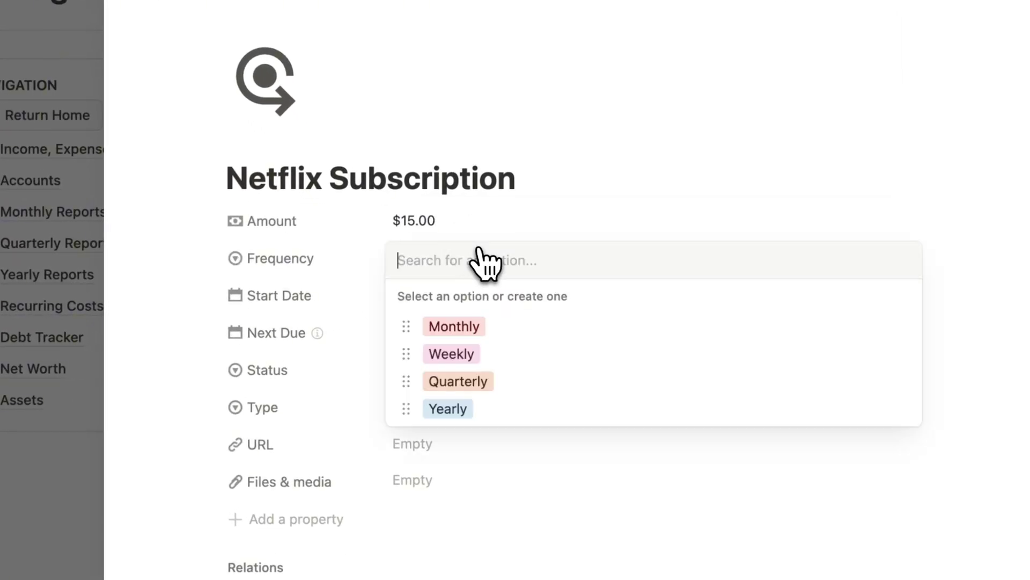
pyautogui.click(495, 328)
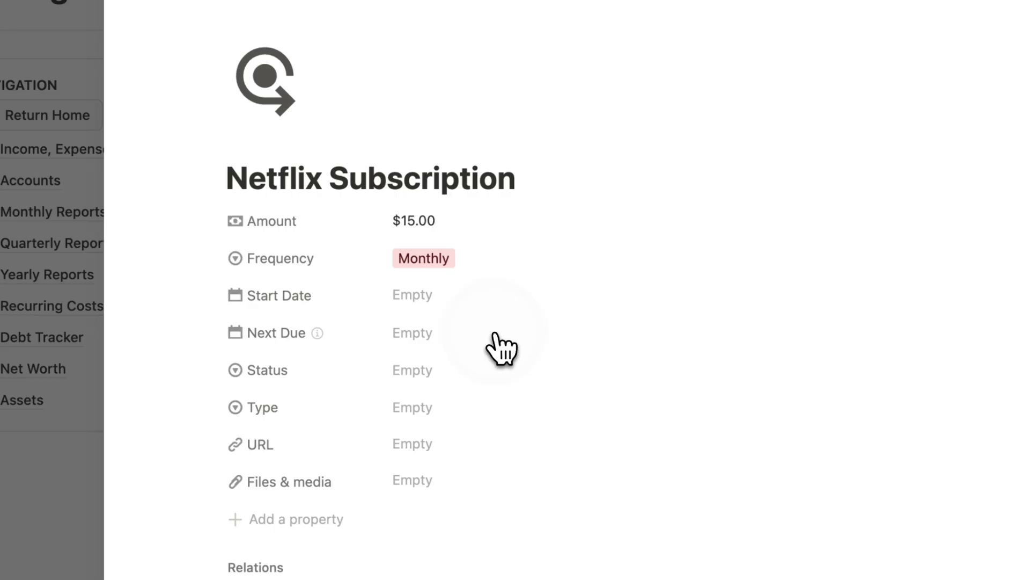
pyautogui.click(454, 305)
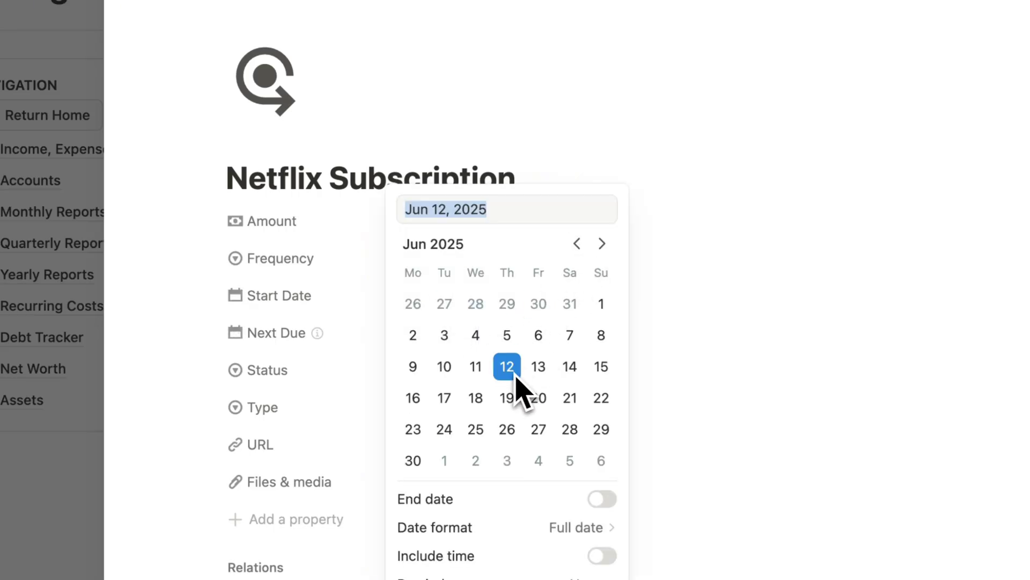
pyautogui.click(577, 243)
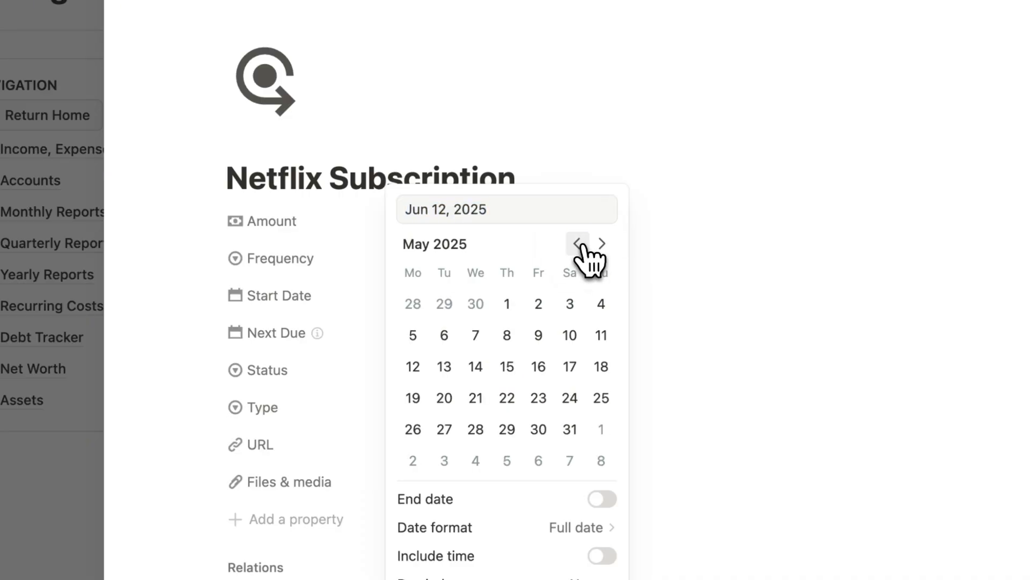
pyautogui.click(513, 301)
pyautogui.click(569, 126)
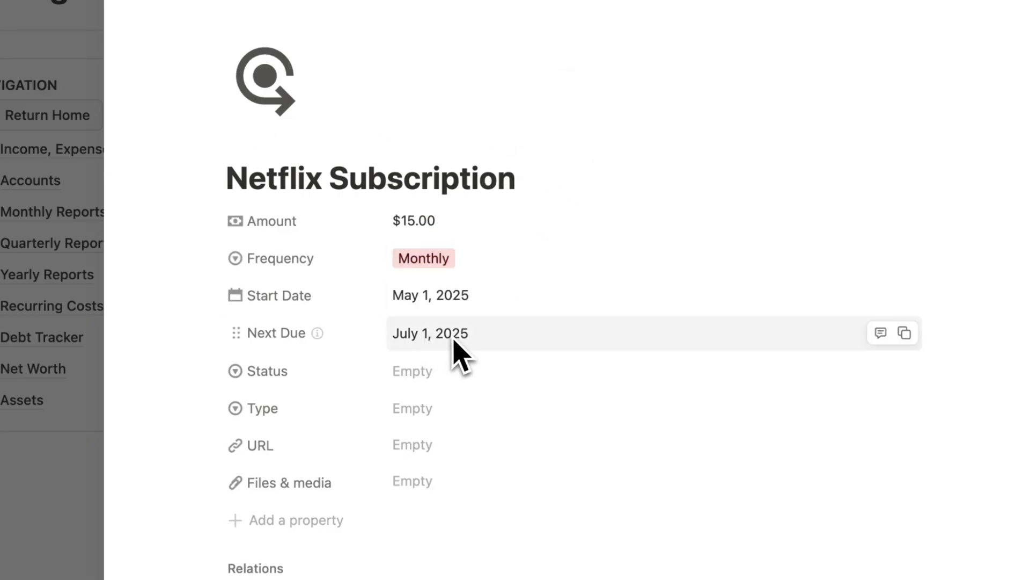
# Step: Set the Netflix Subscription's status to Active and its type to Subscription, and close the entry
pyautogui.click(449, 378)
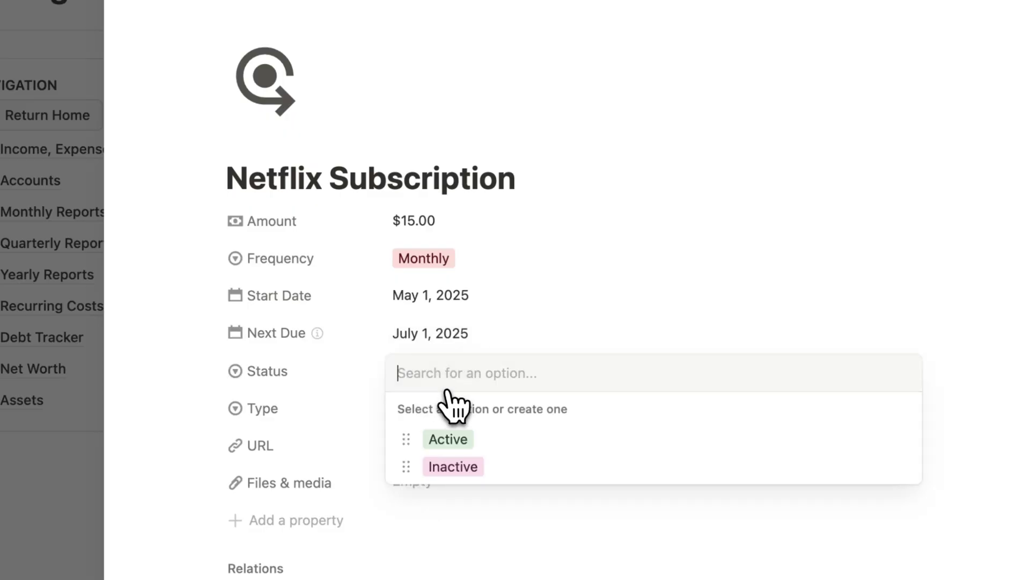
pyautogui.click(472, 437)
pyautogui.click(454, 421)
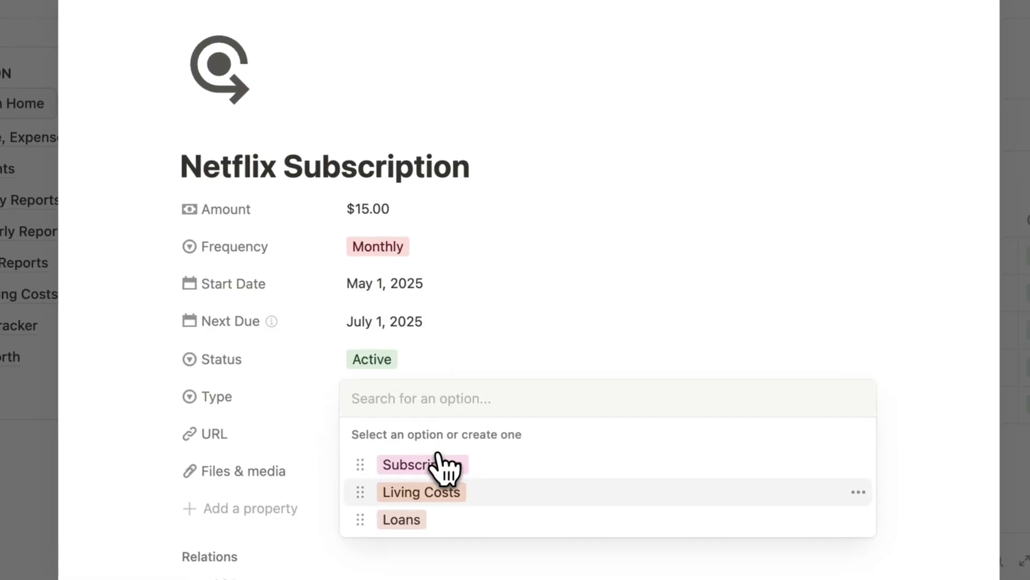
pyautogui.click(483, 477)
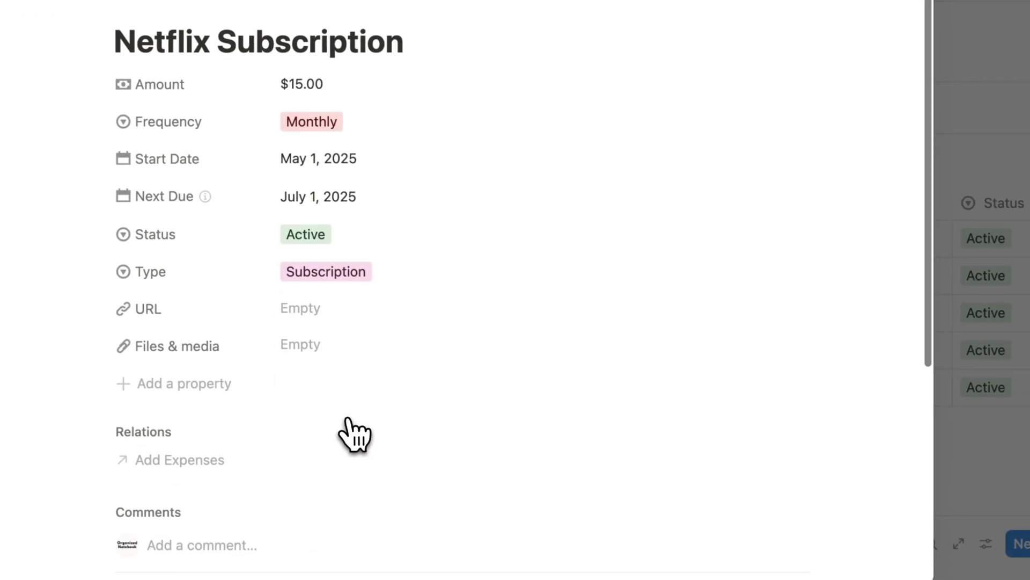
pyautogui.click(971, 199)
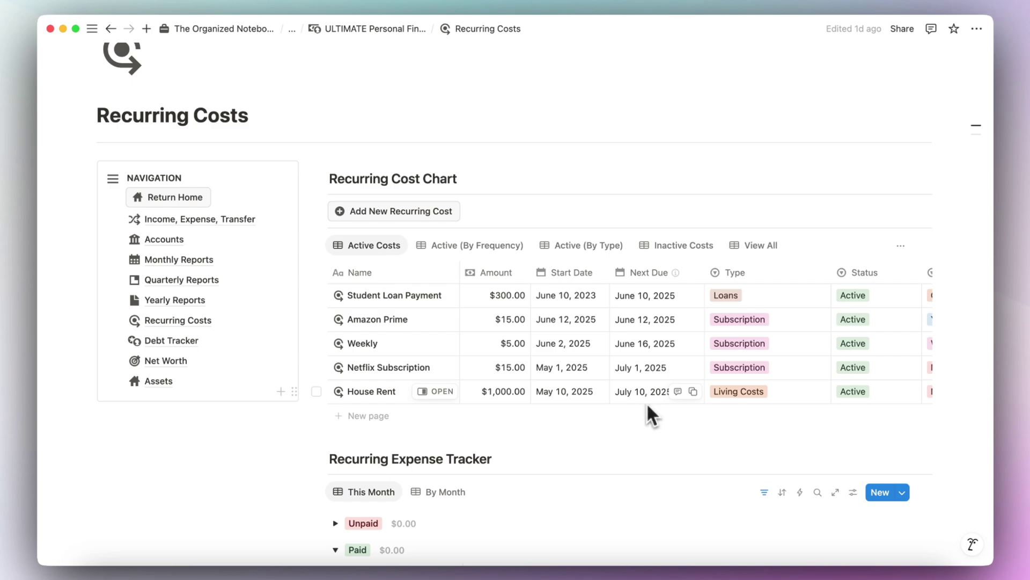
# Step: Review the due dates, types, statuses and frequencies in the active recurring costs list
pyautogui.hscroll(4, 648, 339)
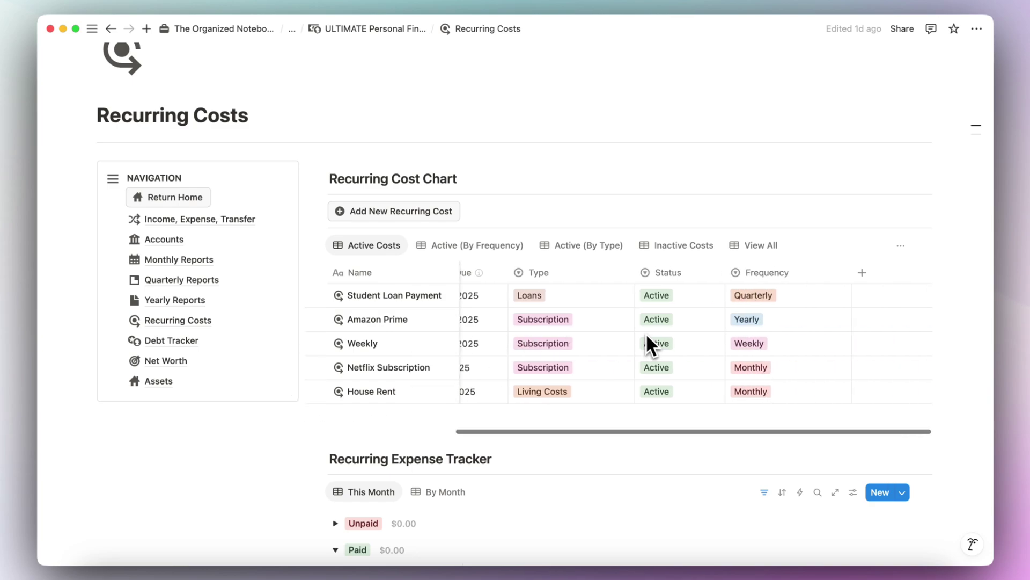
pyautogui.hscroll(-4, 647, 338)
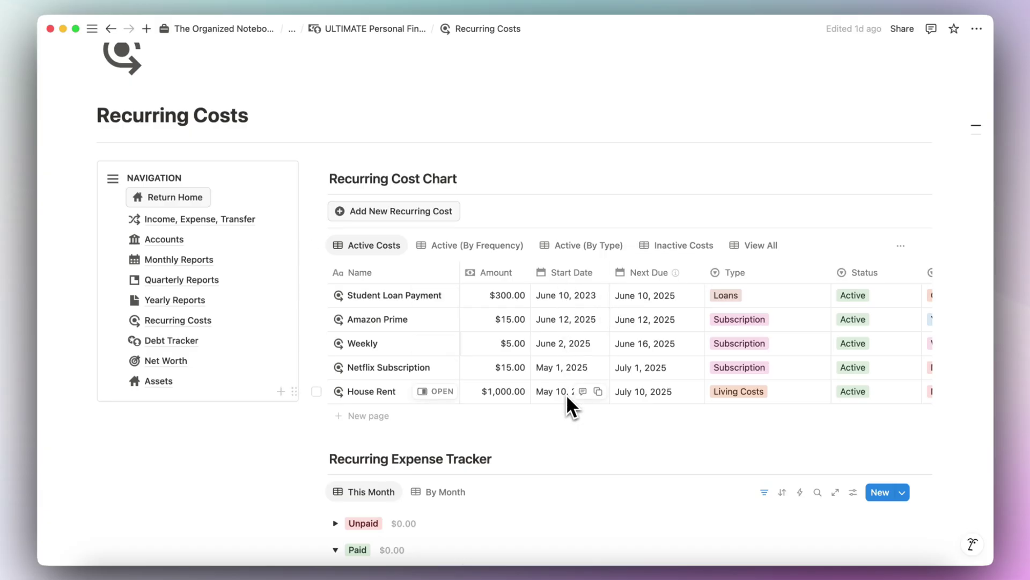
pyautogui.scroll(-1, 375, 367)
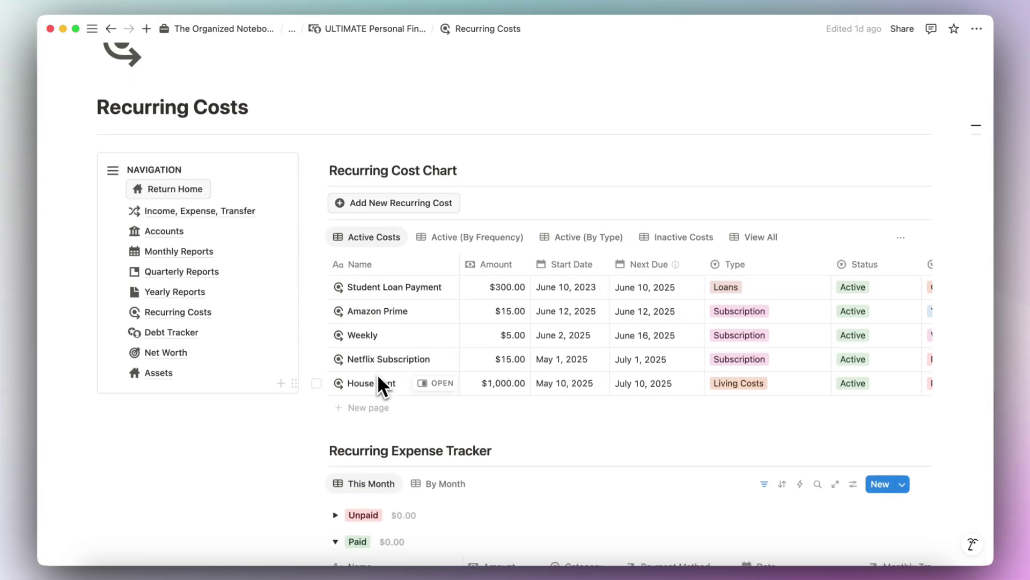
# Step: On the Income, Expense, Transfer page, add a new expense named Netflix with an amount of $15
pyautogui.scroll(-5, 378, 373)
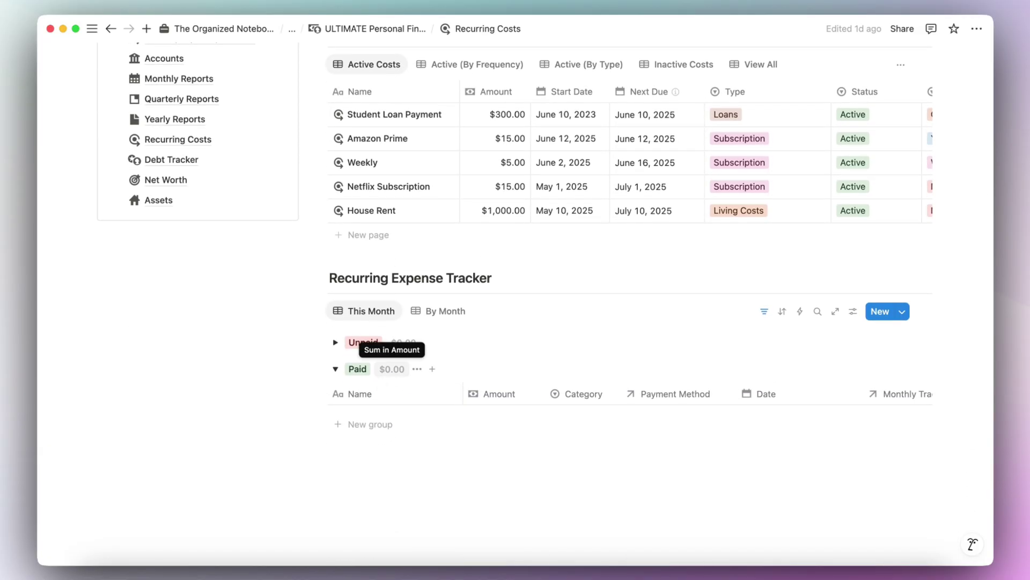
pyautogui.scroll(4, 377, 373)
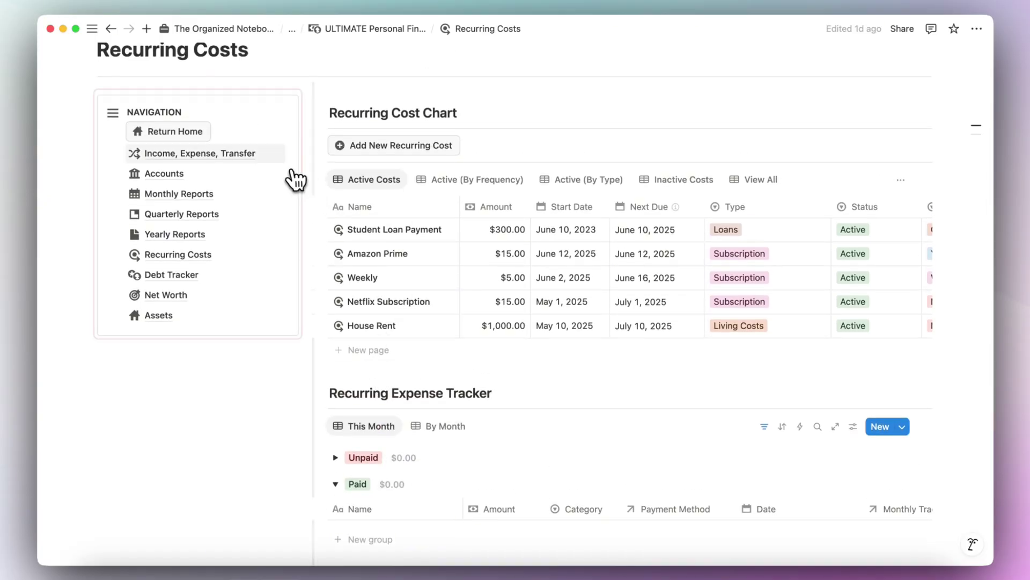
pyautogui.click(189, 154)
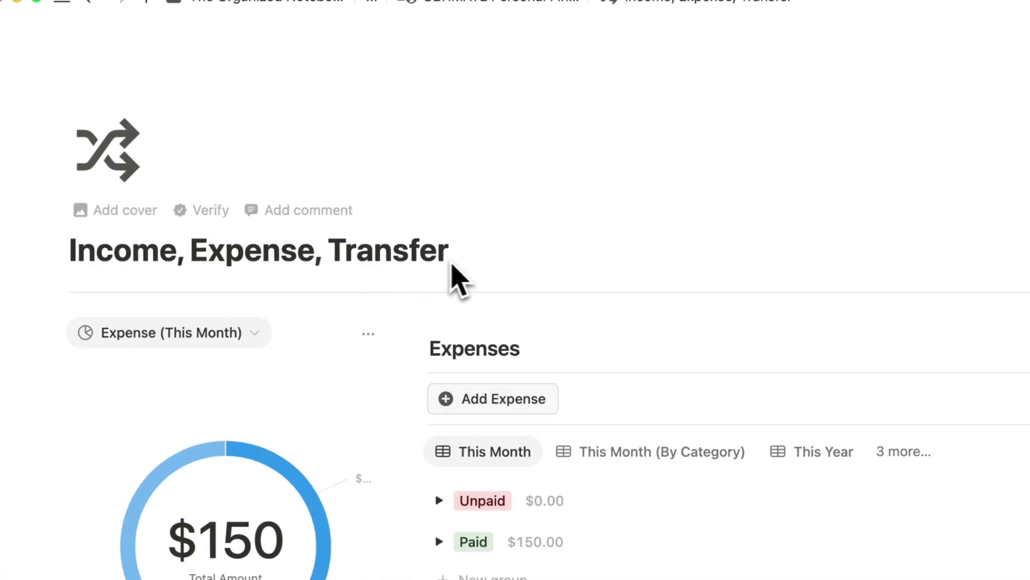
pyautogui.scroll(-2, 471, 224)
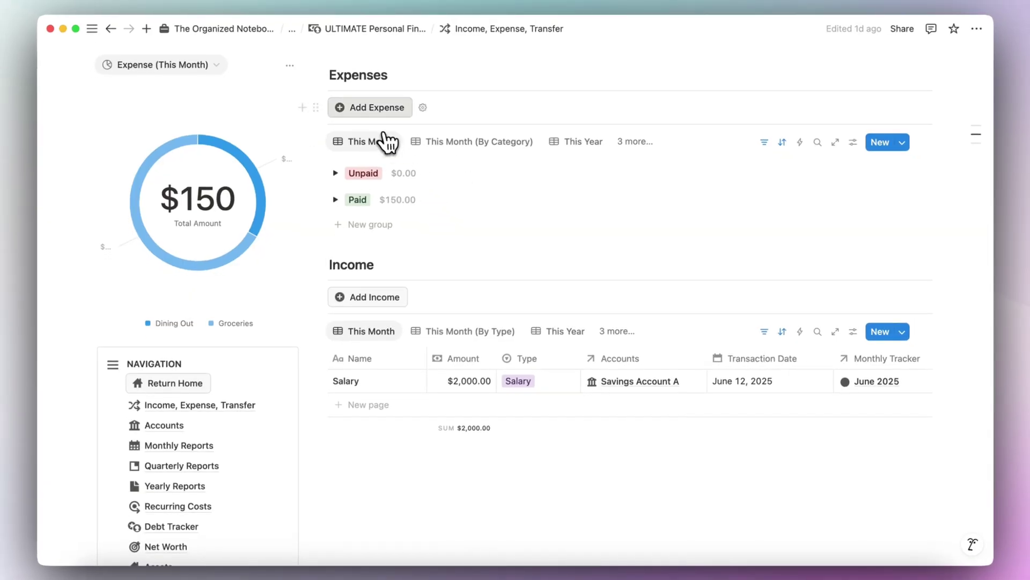
pyautogui.click(370, 109)
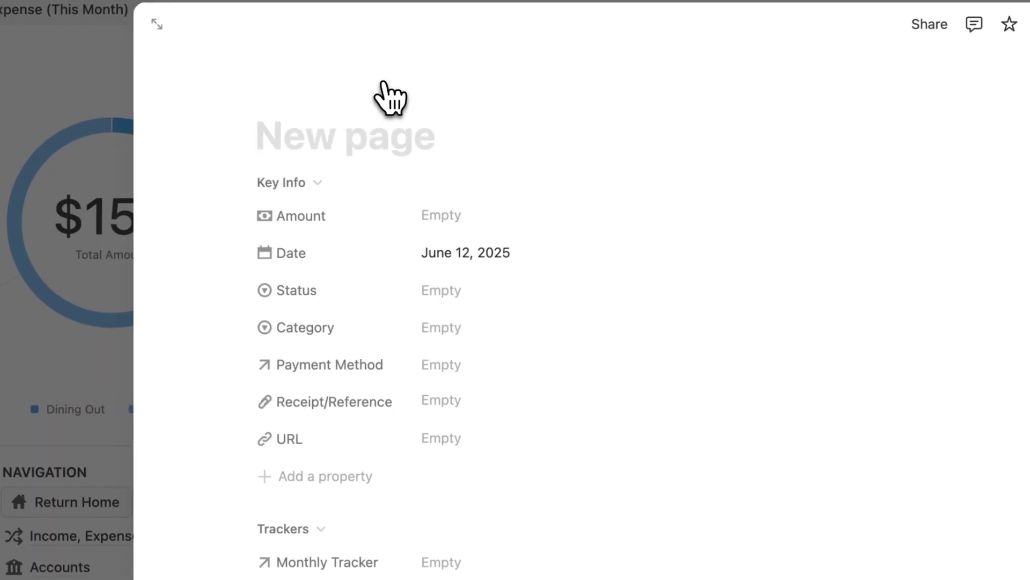
pyautogui.write('Netflix')
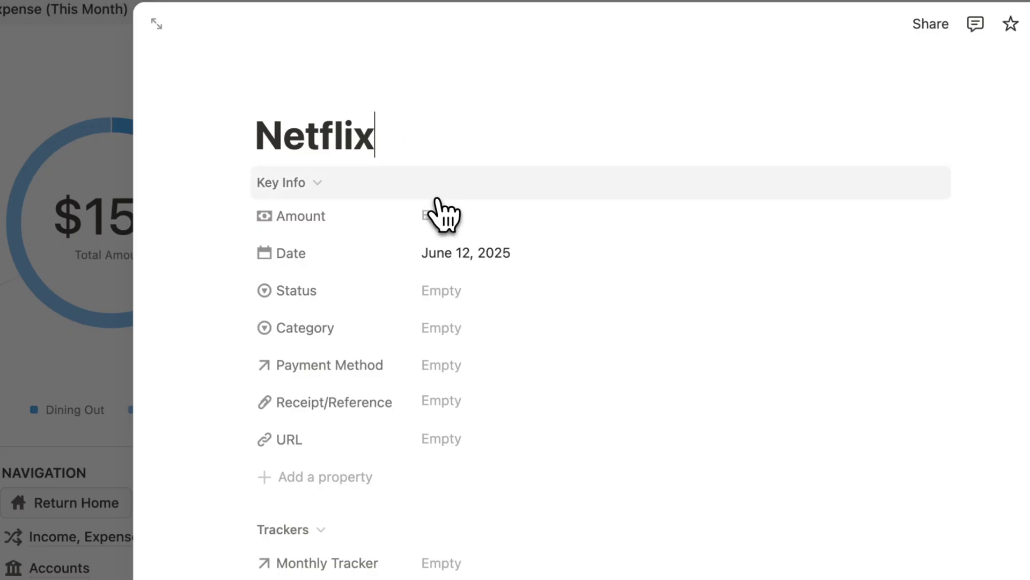
pyautogui.click(443, 216)
pyautogui.write('15')
# Step: Set the Netflix expense's status to Paid, its category to Entertainment and its payment method to Savings Account A
pyautogui.click(467, 290)
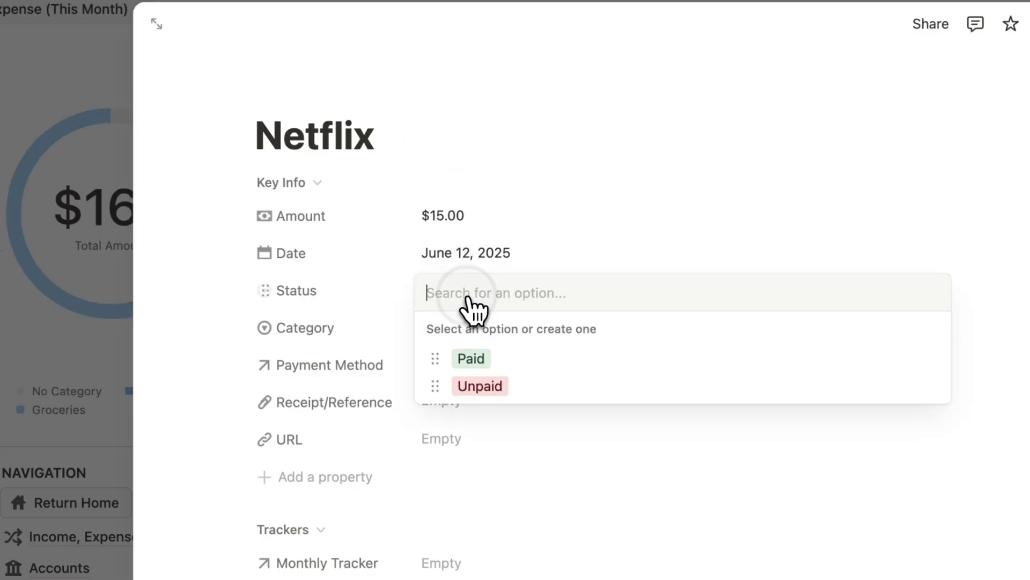
pyautogui.click(474, 360)
pyautogui.click(476, 329)
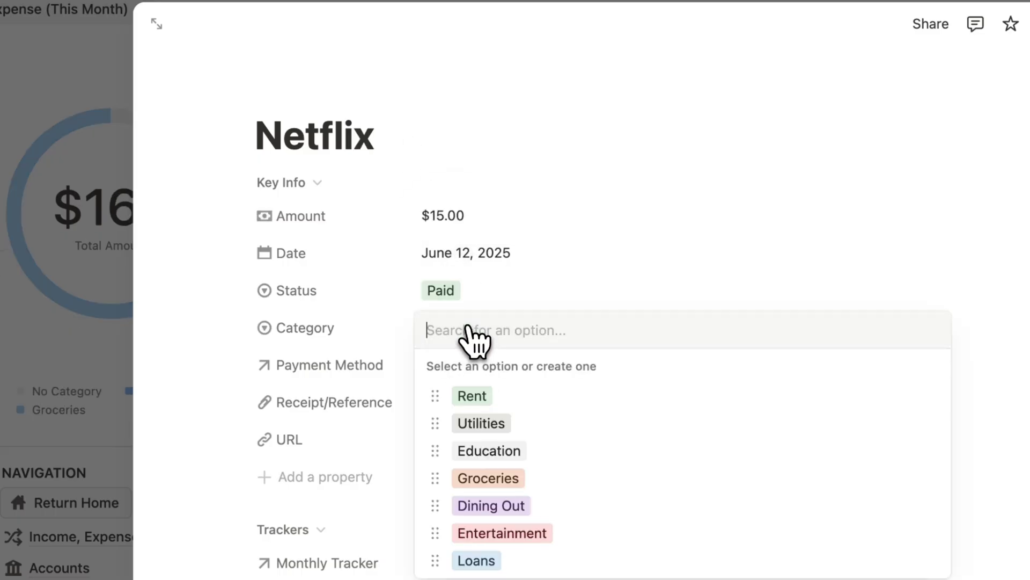
pyautogui.click(539, 533)
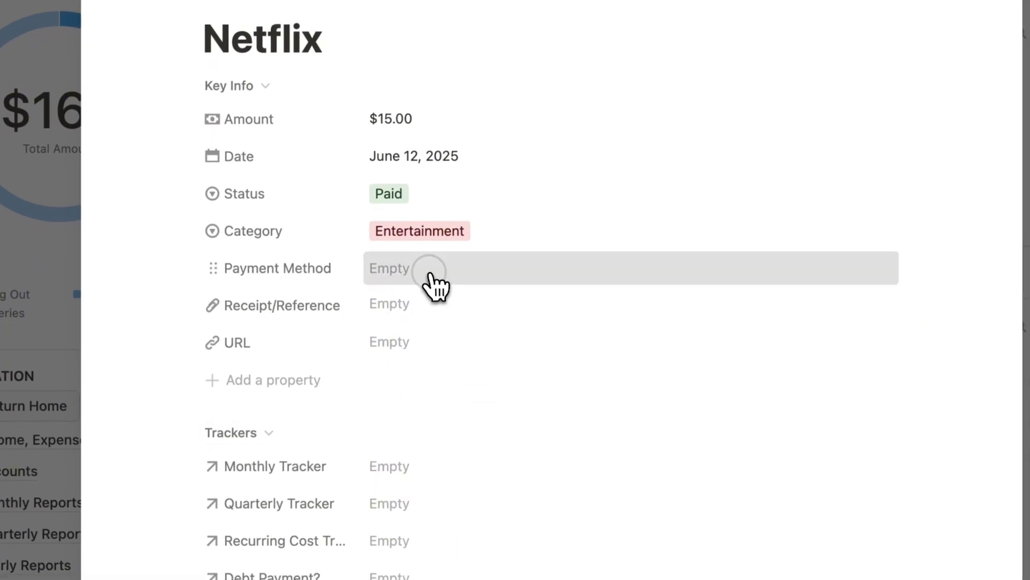
pyautogui.click(483, 367)
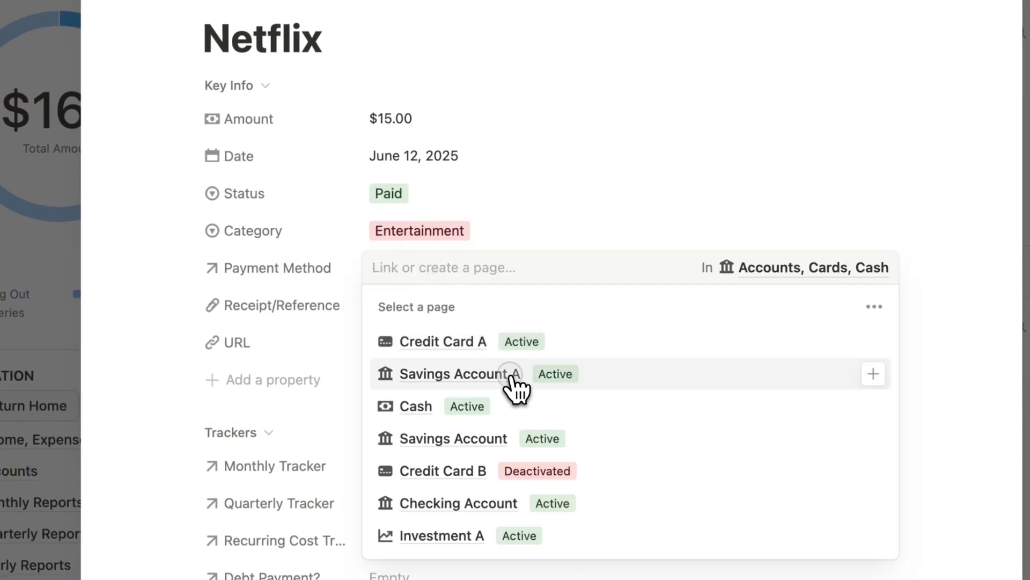
pyautogui.click(511, 374)
pyautogui.click(517, 230)
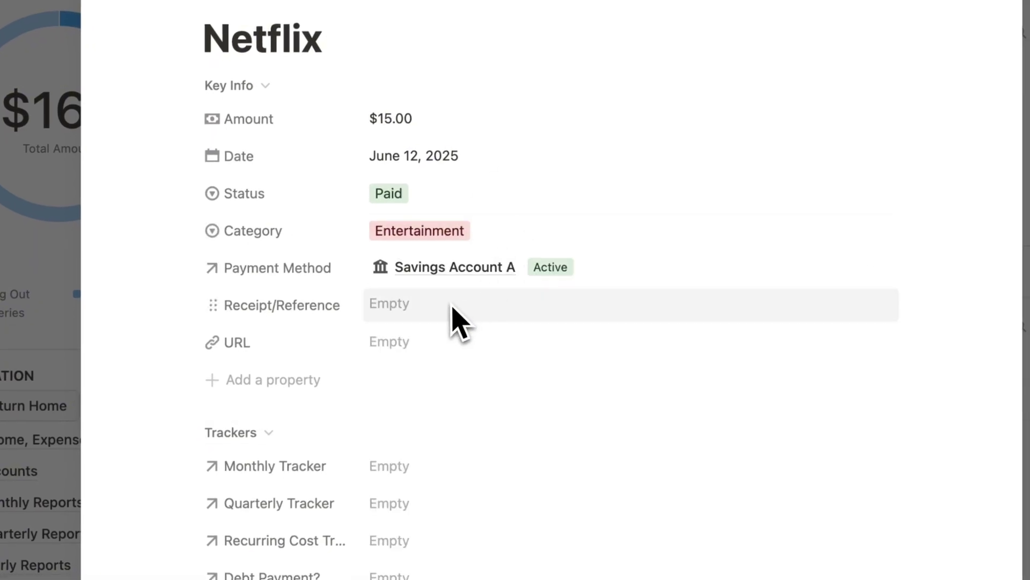
# Step: Link the Netflix expense to the June 2025 monthly tracker and the Q2 2025 quarterly tracker
pyautogui.scroll(-5, 430, 360)
pyautogui.click(414, 333)
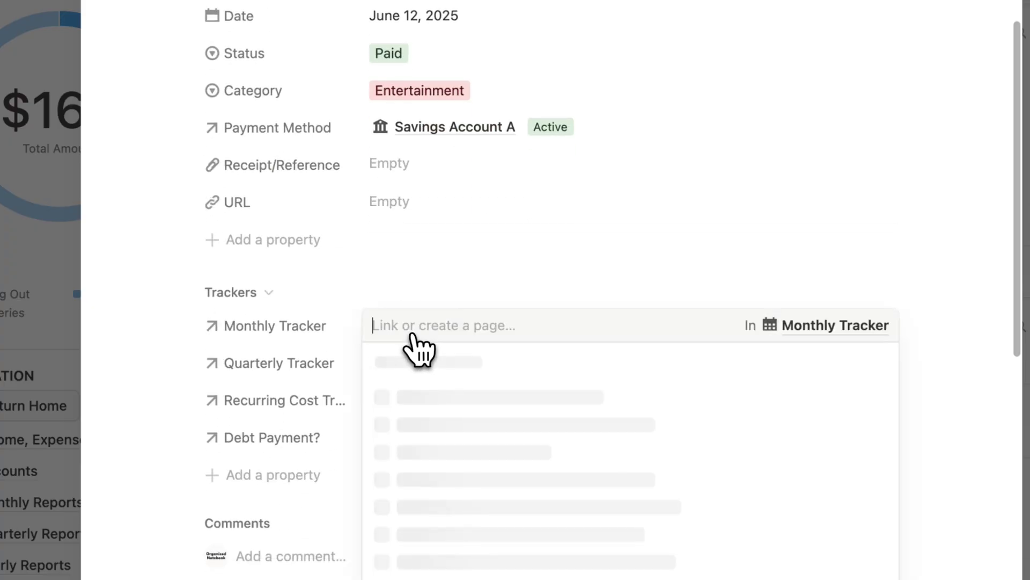
pyautogui.click(442, 407)
pyautogui.click(350, 343)
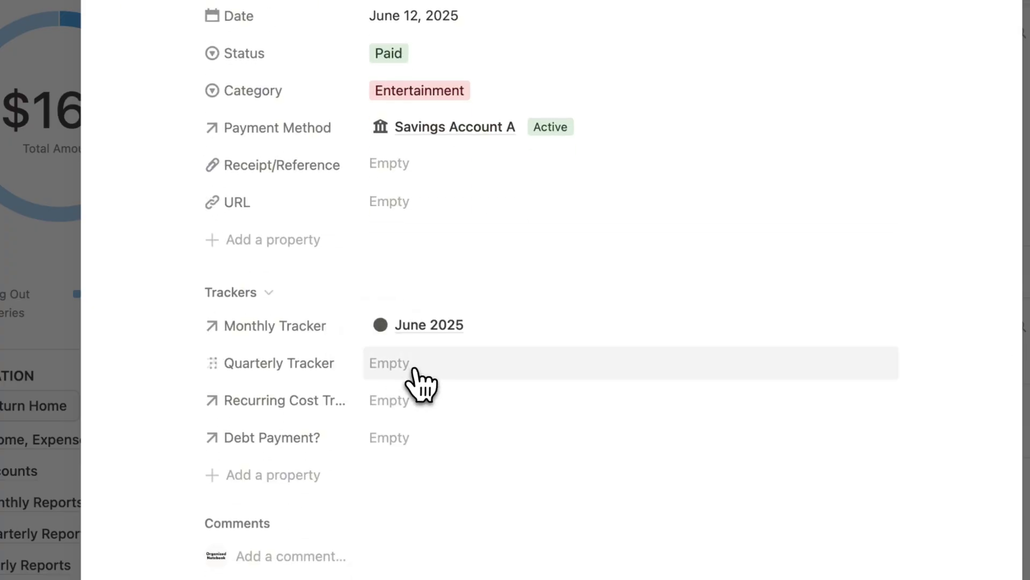
pyautogui.click(424, 385)
pyautogui.click(464, 436)
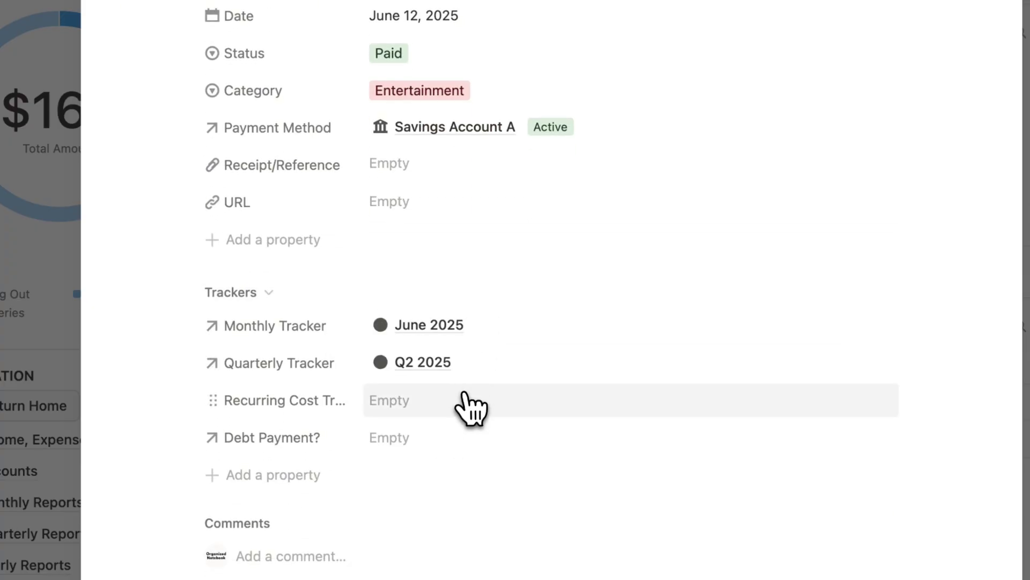
# Step: Link the Netflix expense to the Netflix Subscription recurring cost and close the entry
pyautogui.click(461, 401)
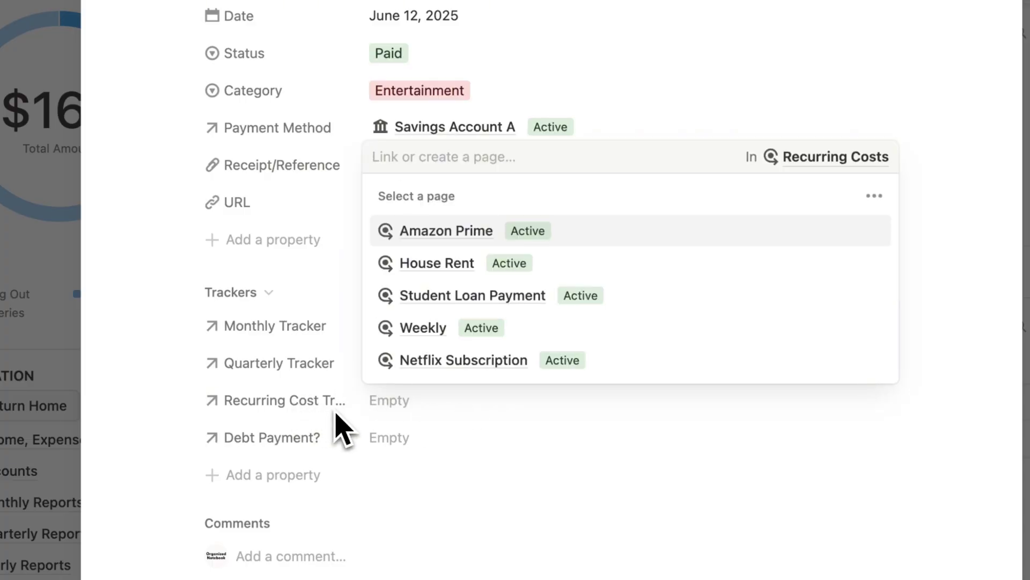
pyautogui.click(450, 372)
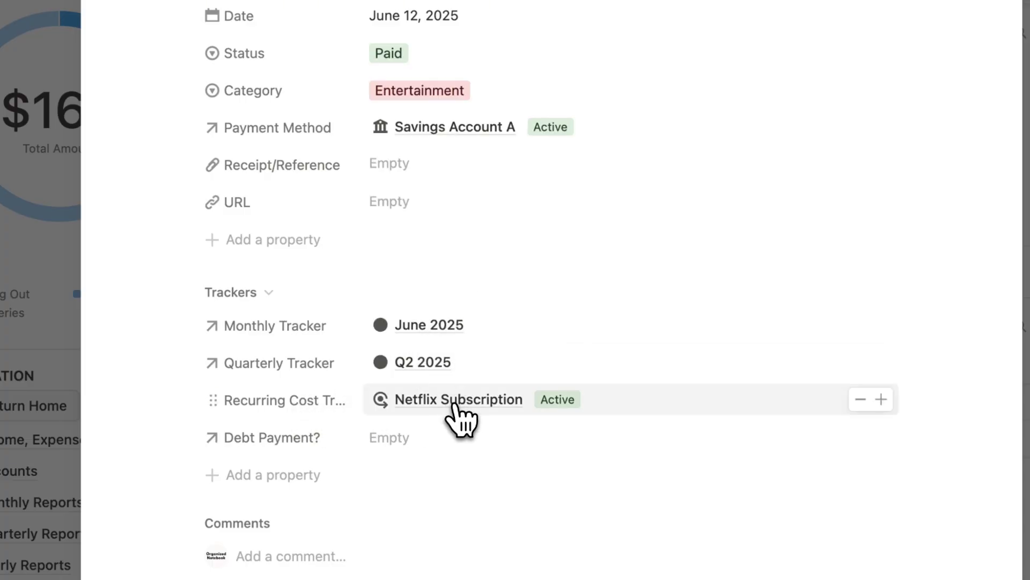
pyautogui.click(877, 273)
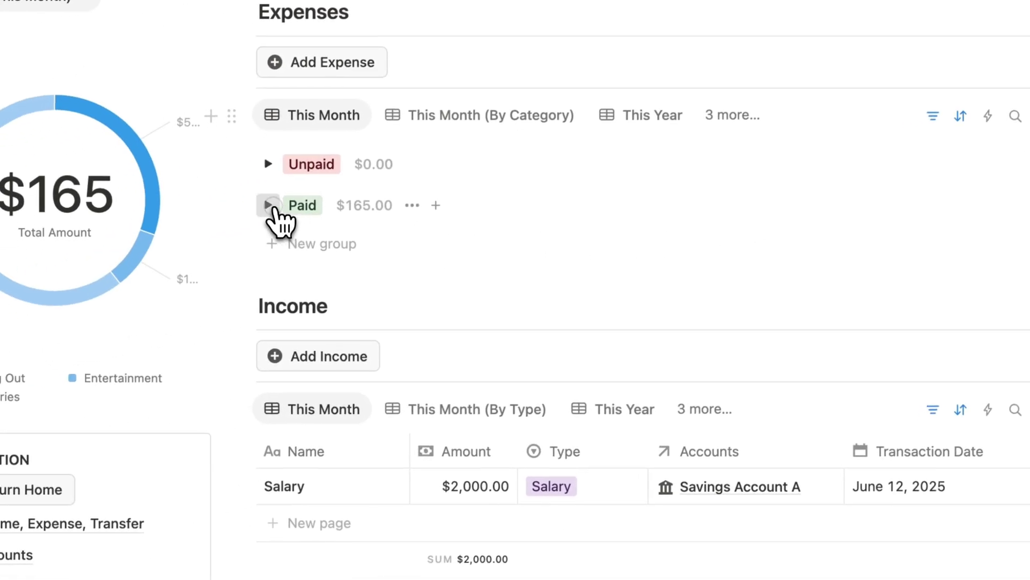
# Step: Check the Netflix entry among the paid expenses and in the Recurring Expense Tracker on the Recurring Costs page
pyautogui.click(268, 205)
pyautogui.hscroll(10, 479, 285)
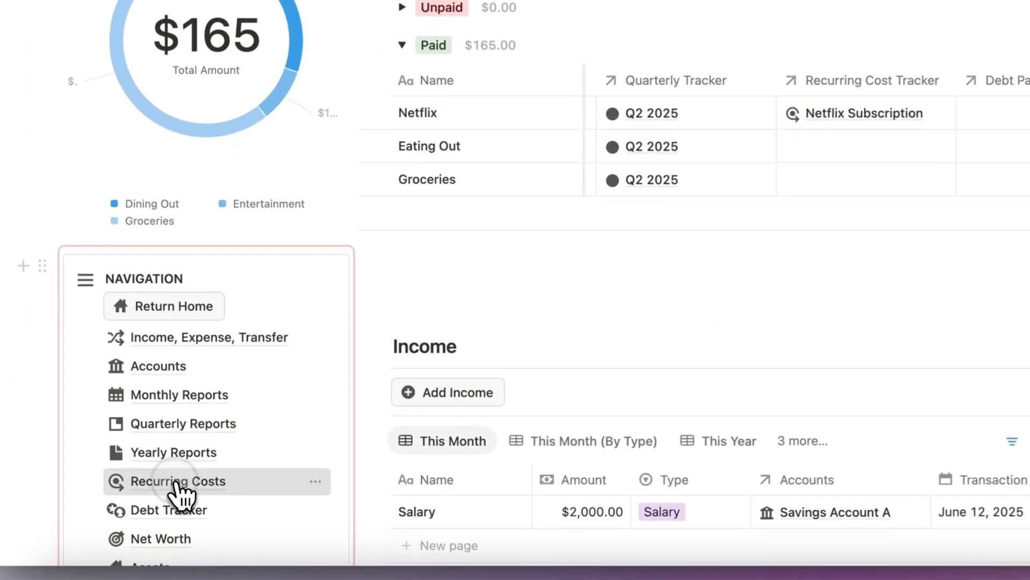
pyautogui.click(177, 483)
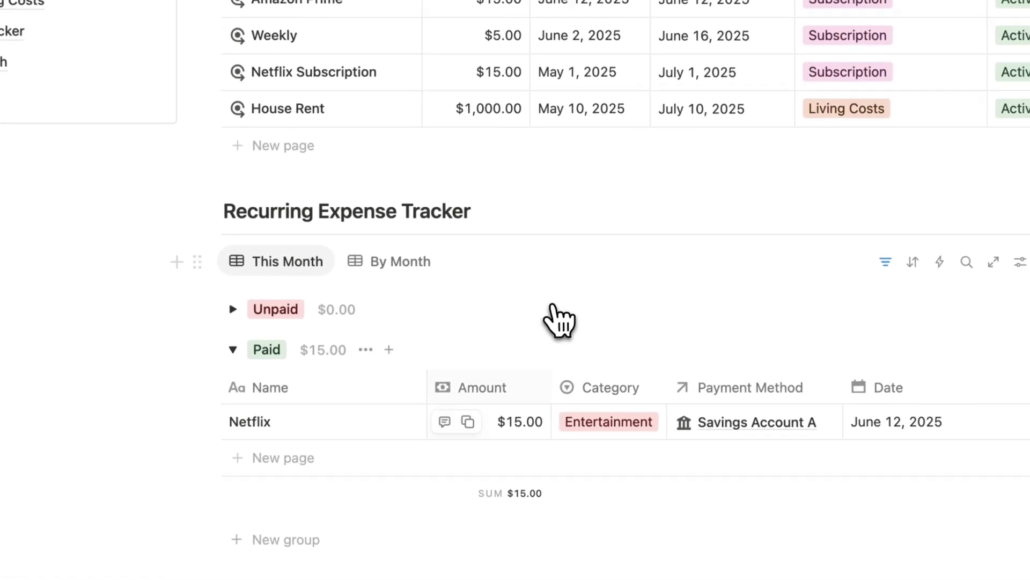
pyautogui.hscroll(5, 397, 432)
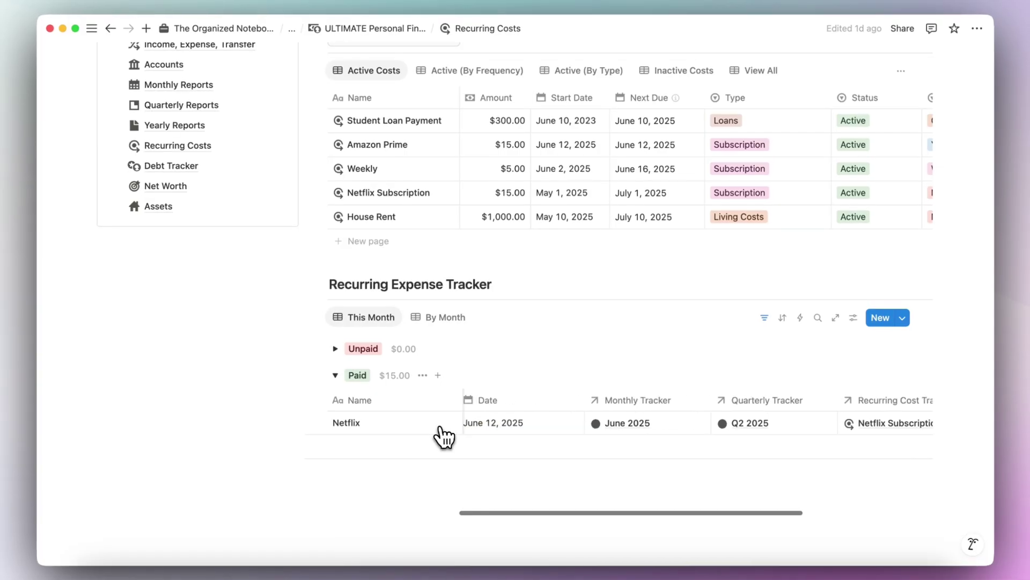
pyautogui.hscroll(3, 444, 437)
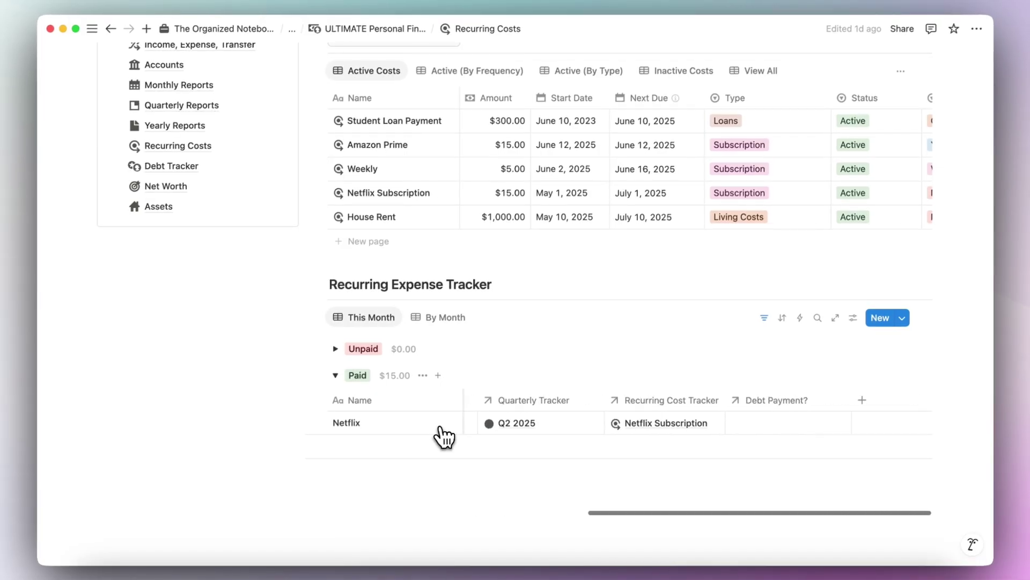
pyautogui.hscroll(-8, 665, 434)
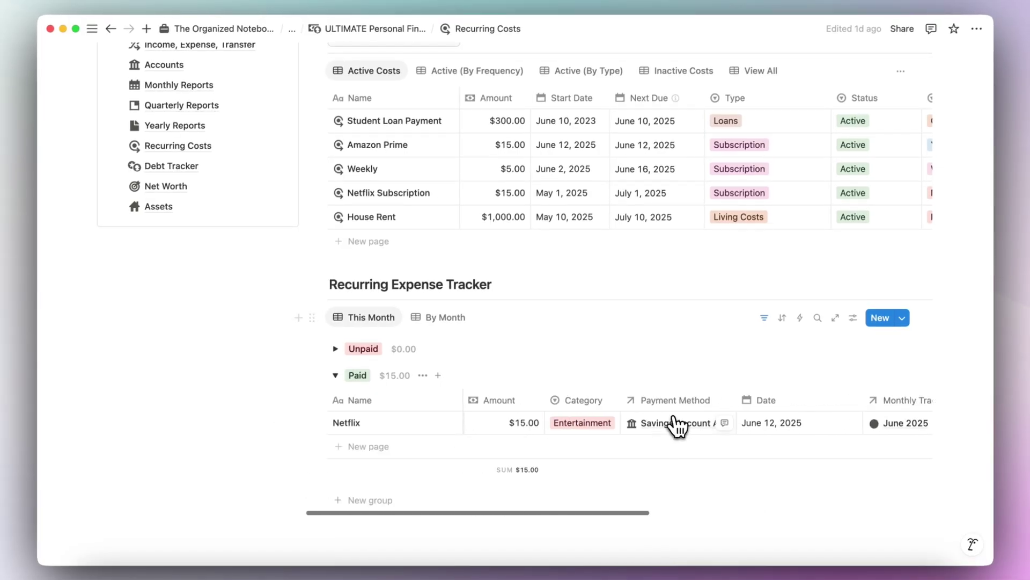
# Step: Open the Netflix Subscription recurring cost, review its linked expenses by month, and close it
pyautogui.scroll(2, 676, 376)
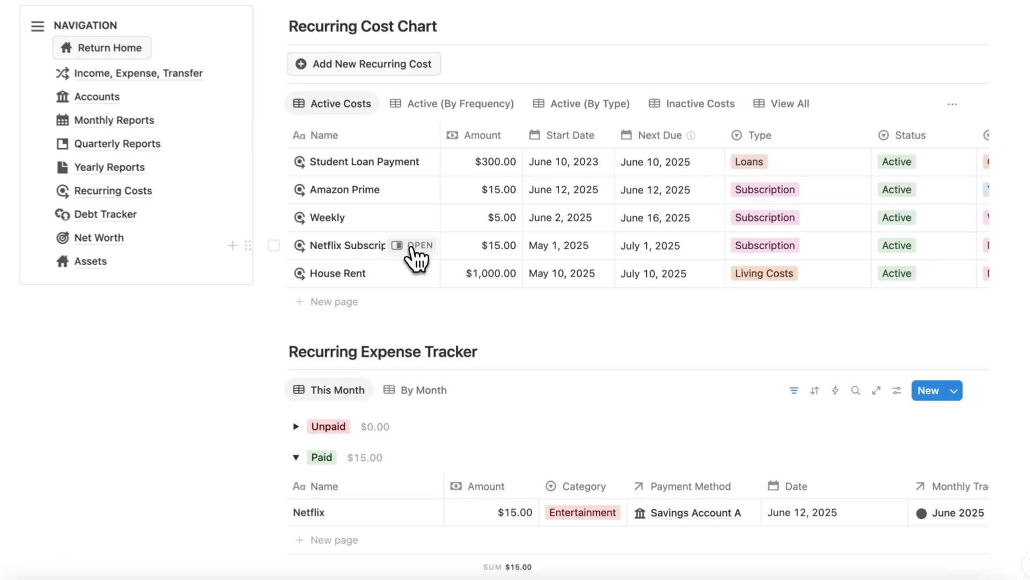
pyautogui.click(413, 248)
pyautogui.scroll(-5, 620, 287)
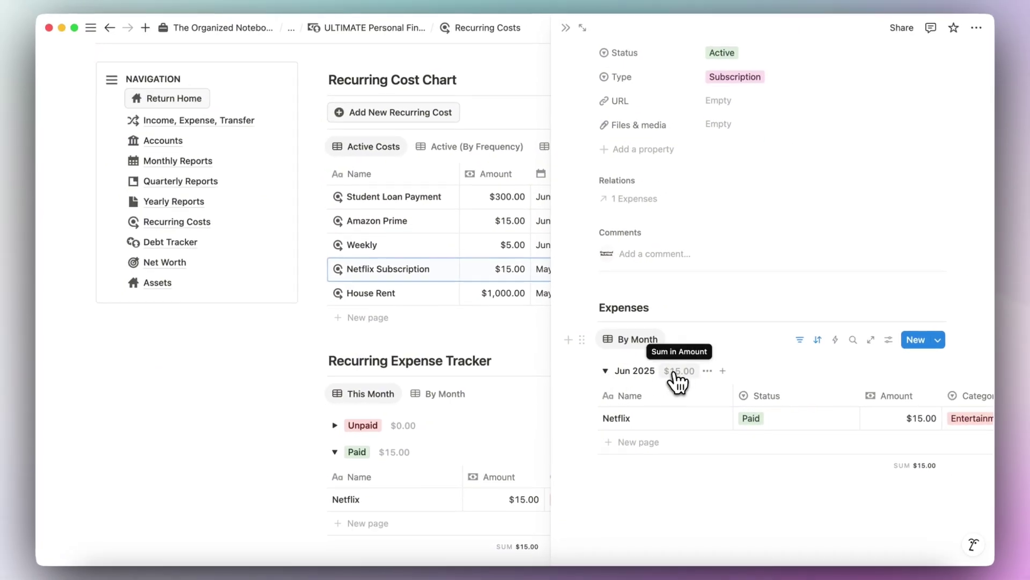
pyautogui.scroll(4, 644, 349)
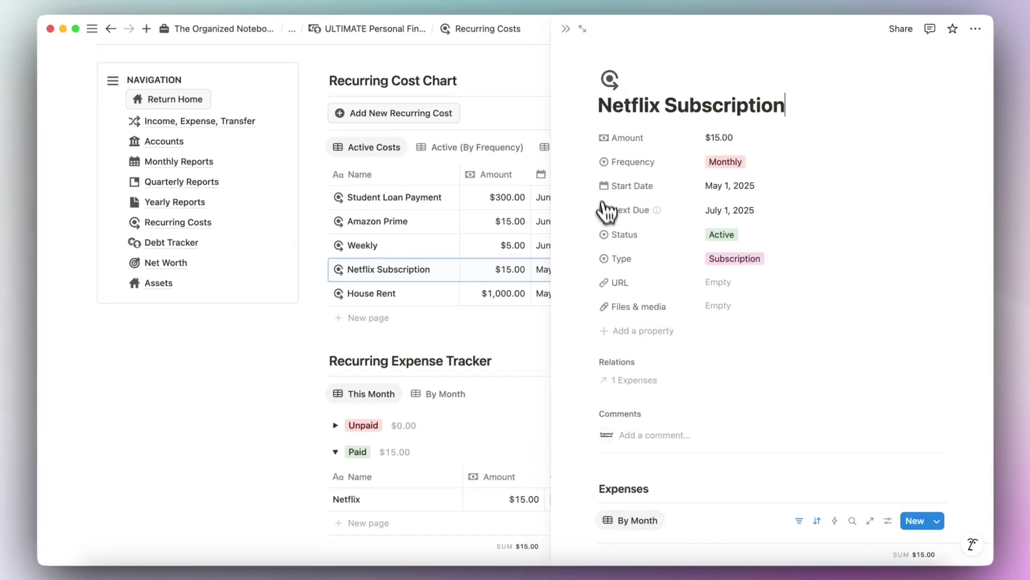
pyautogui.click(565, 28)
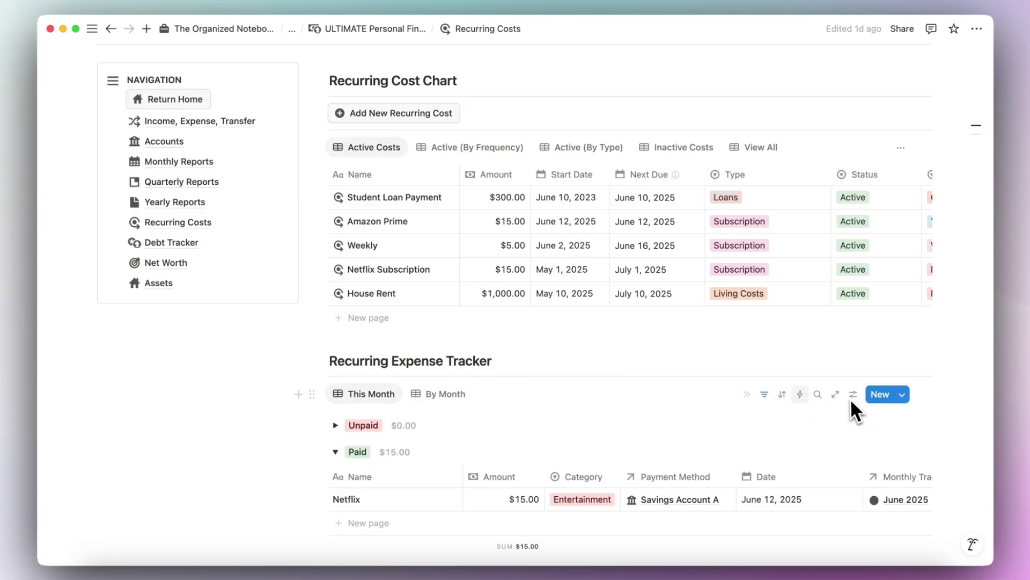
# Step: Create a new page template in the Recurring Expense Tracker named Netflix with an amount of $15
pyautogui.click(905, 396)
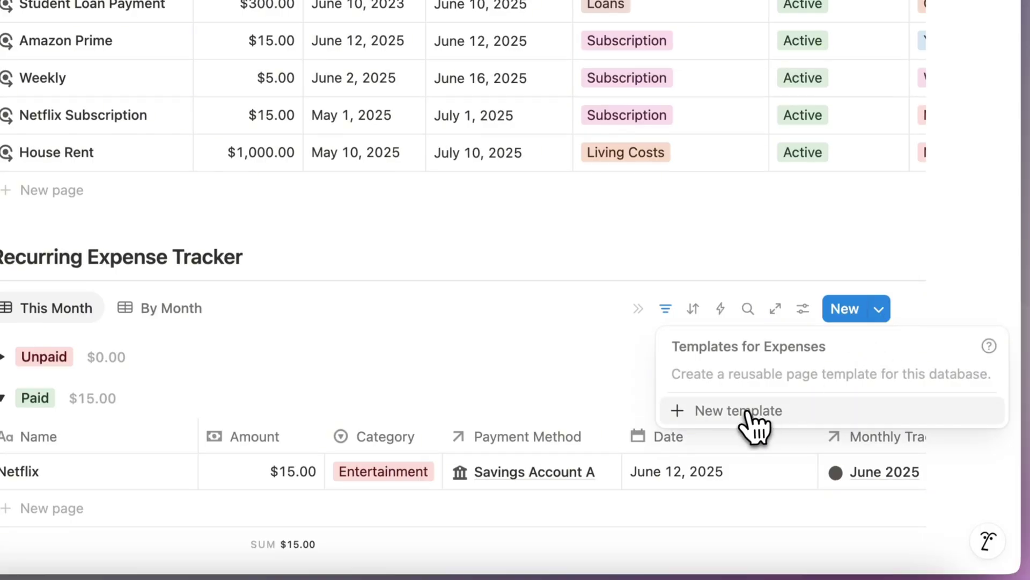
pyautogui.click(746, 413)
pyautogui.write('Netflix')
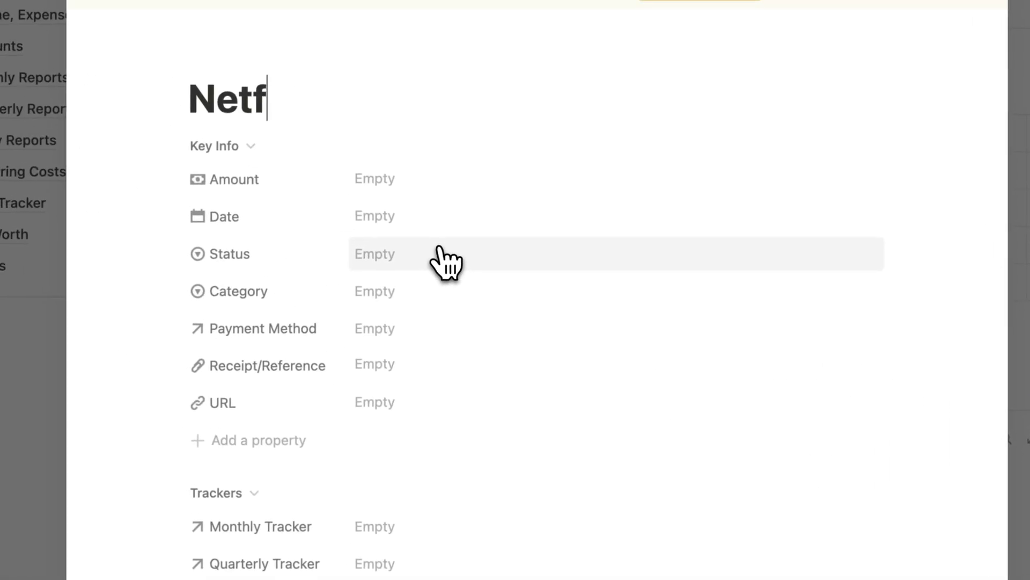
pyautogui.click(425, 184)
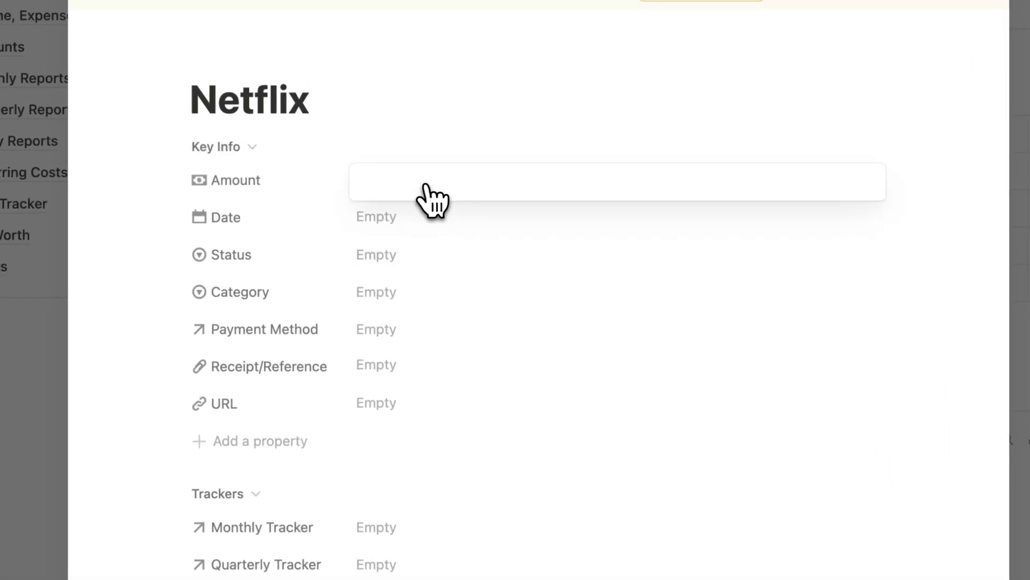
pyautogui.press('Return')
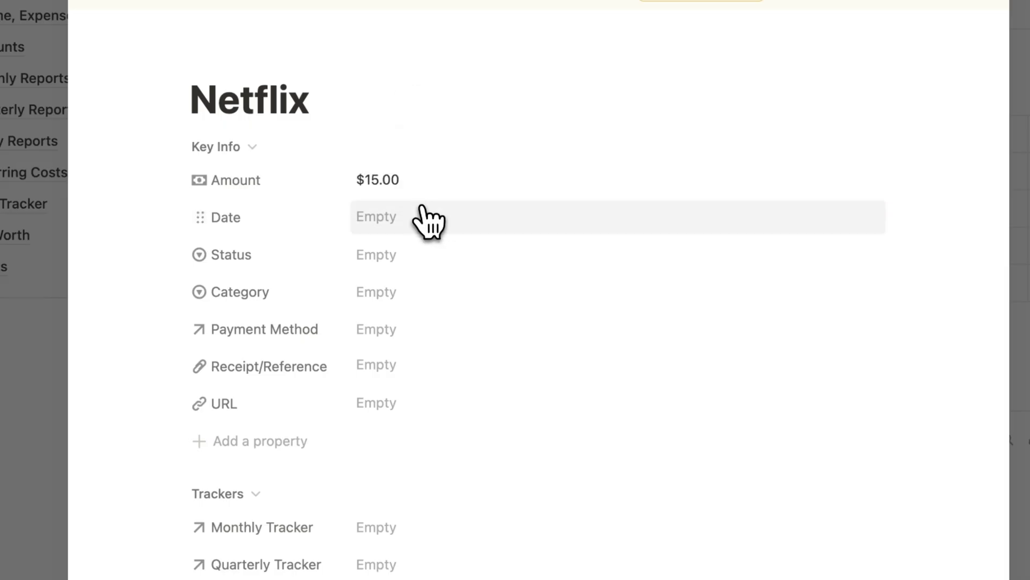
# Step: Set the Netflix template's date to Today and its status to Paid
pyautogui.click(421, 217)
pyautogui.click(418, 186)
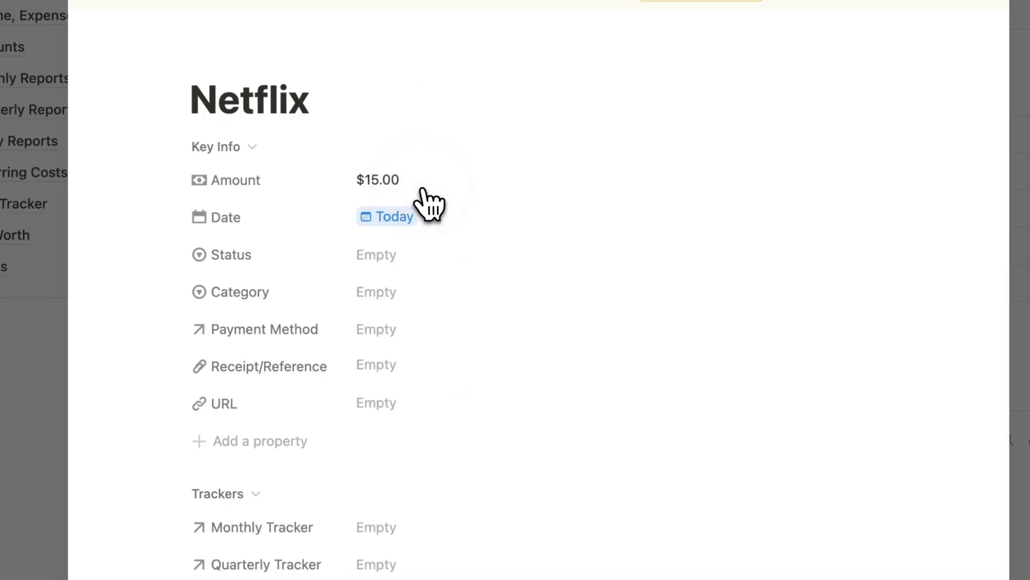
pyautogui.click(423, 257)
pyautogui.click(424, 323)
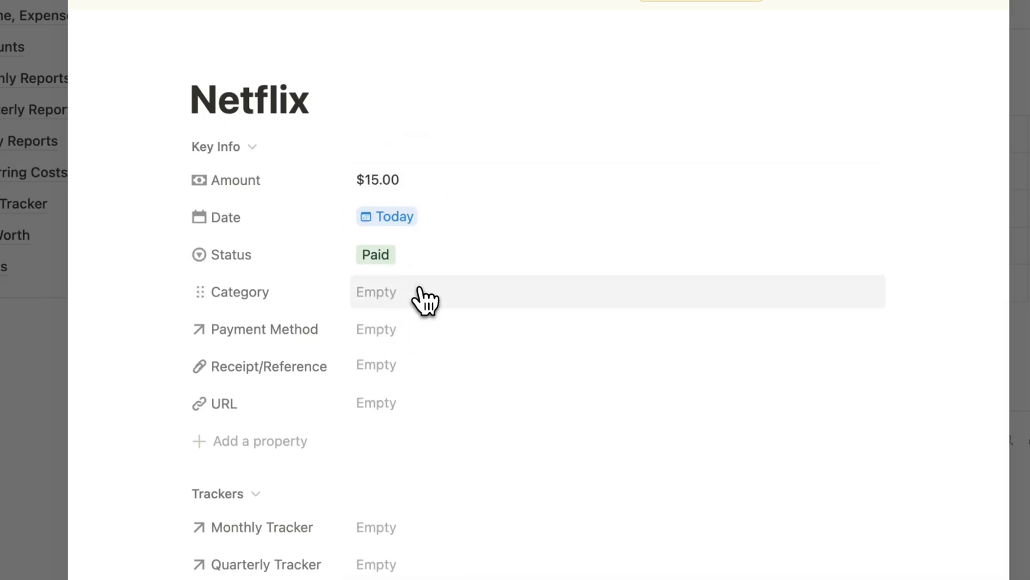
# Step: Set the Netflix template's category to Entertainment and its payment method to Savings Account A
pyautogui.click(424, 292)
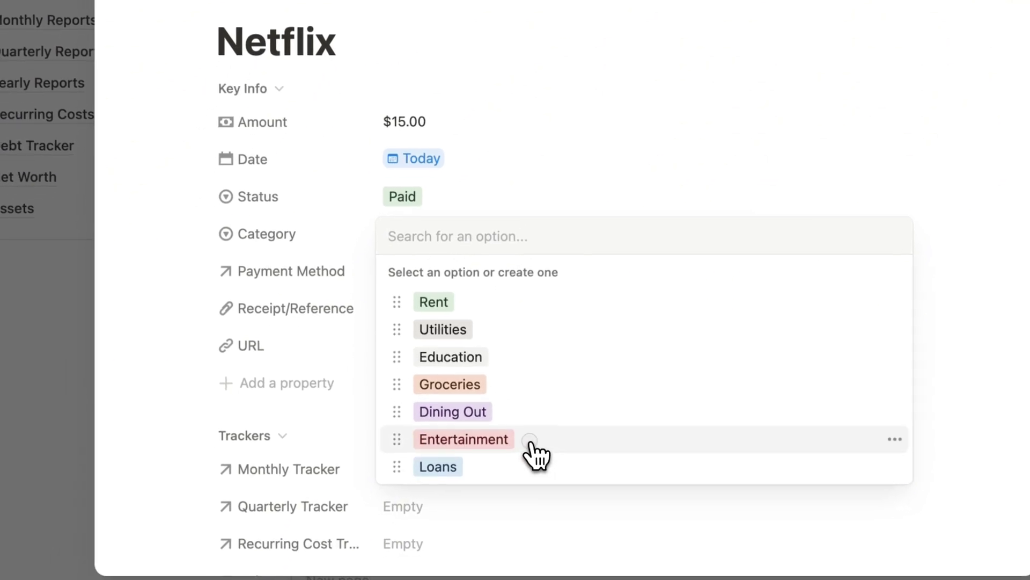
pyautogui.click(485, 498)
pyautogui.click(465, 274)
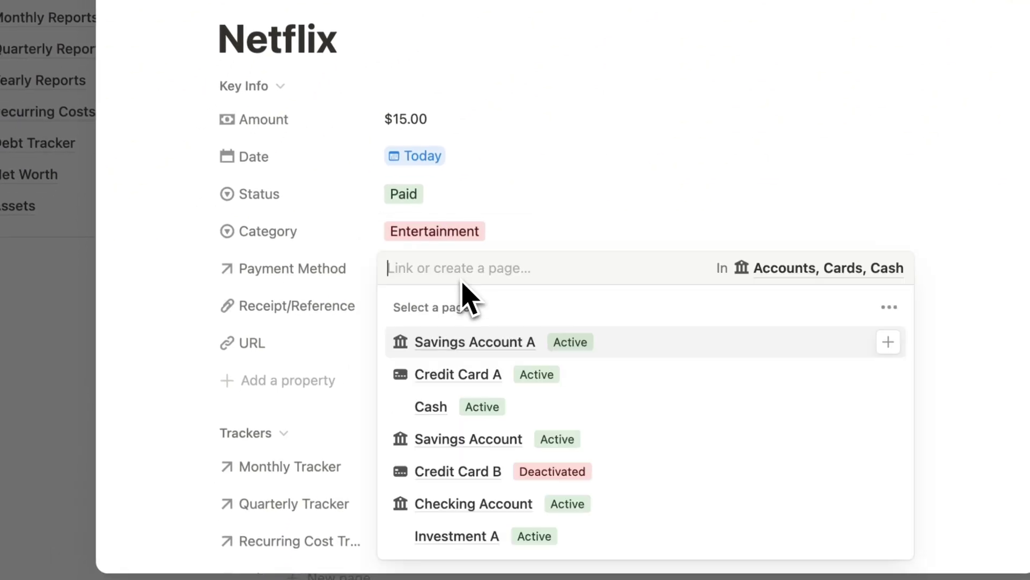
pyautogui.click(479, 332)
pyautogui.click(534, 193)
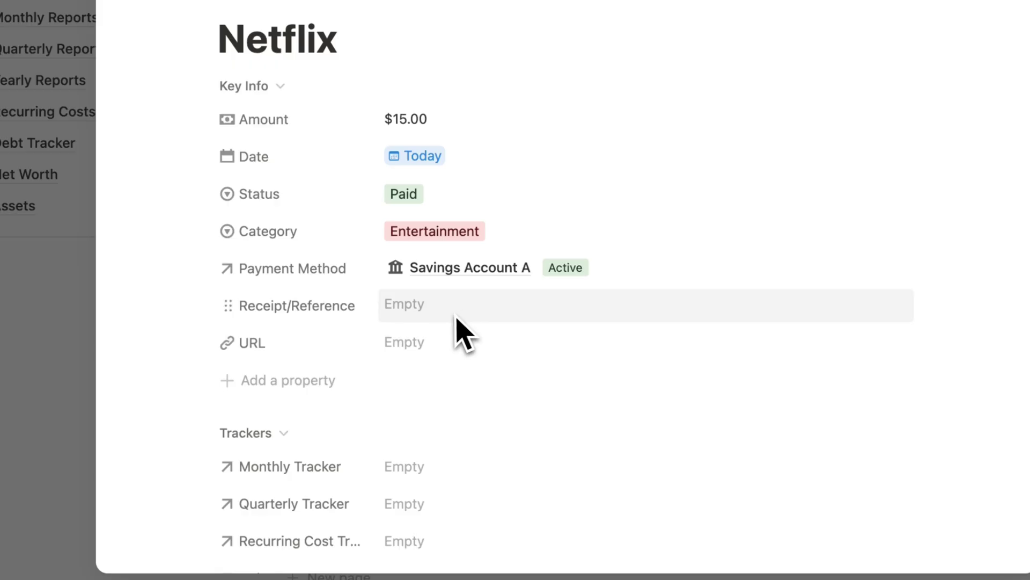
# Step: Link the Netflix template's recurring cost tracker to Netflix Subscription and close the template
pyautogui.scroll(-5, 458, 330)
pyautogui.click(440, 296)
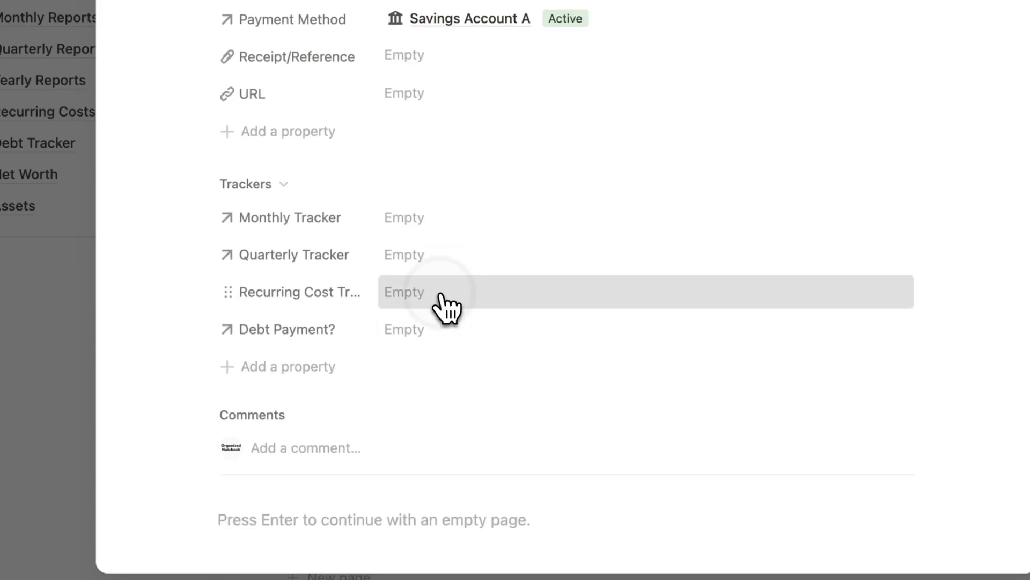
pyautogui.click(466, 366)
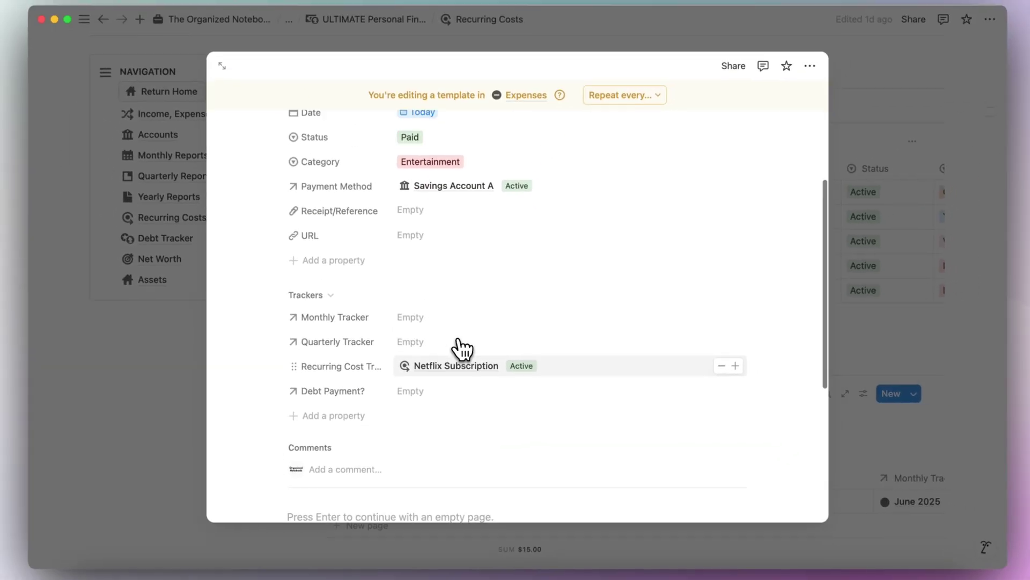
pyautogui.scroll(5, 460, 349)
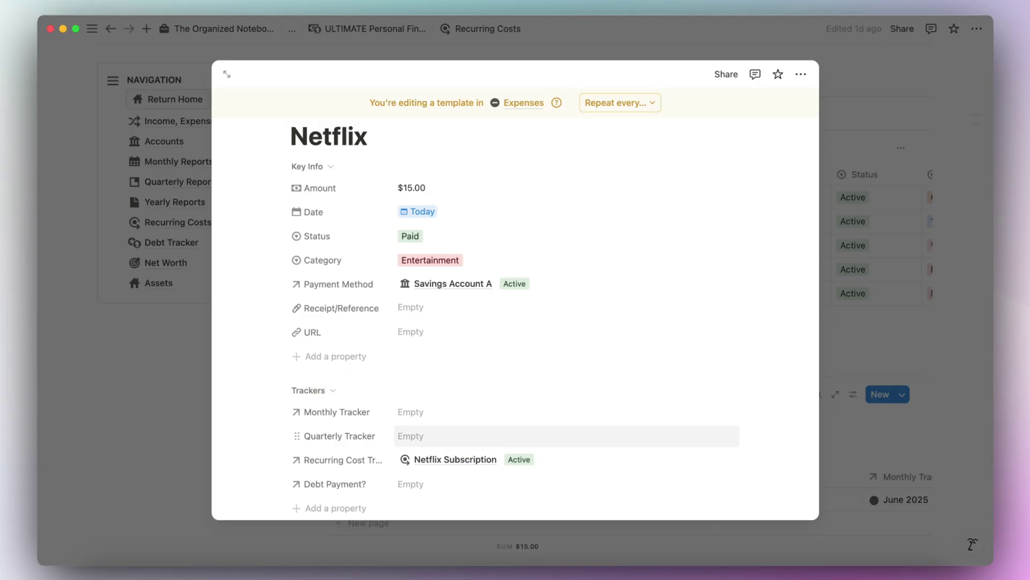
pyautogui.click(898, 364)
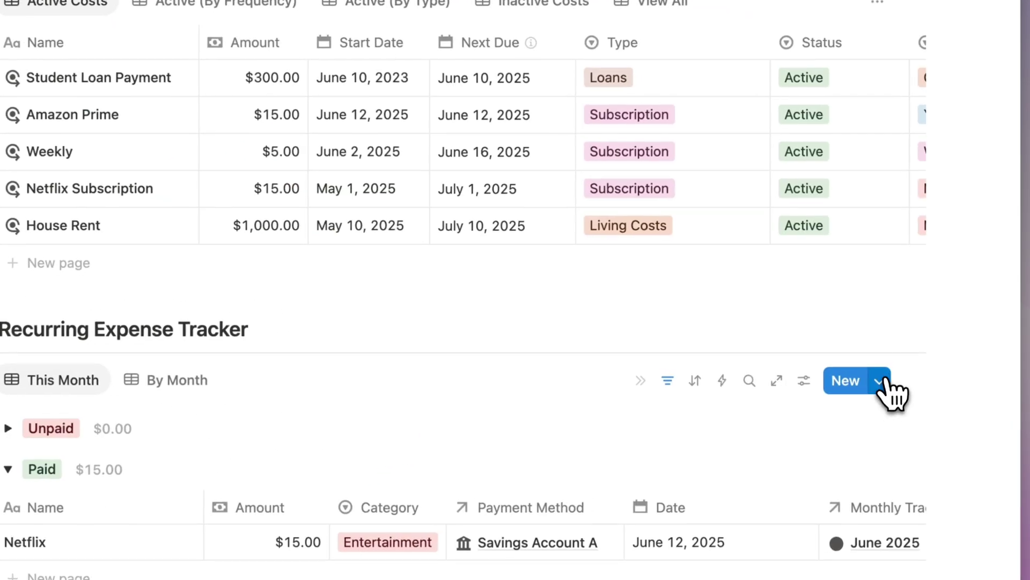
# Step: Set the Netflix expense template to repeat every 1 month on the 13th, starting tomorrow, and save the cadence
pyautogui.click(902, 394)
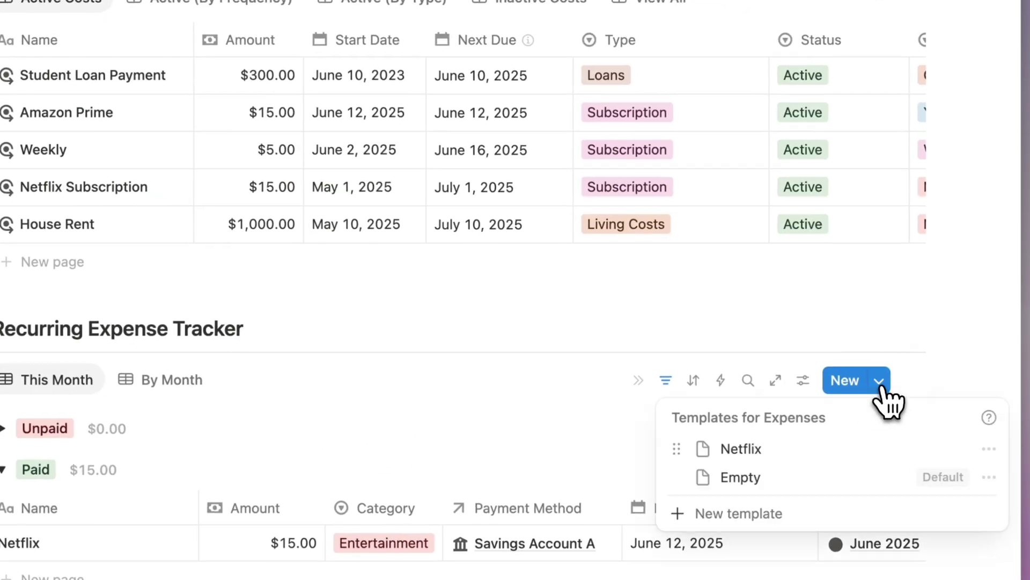
pyautogui.click(988, 451)
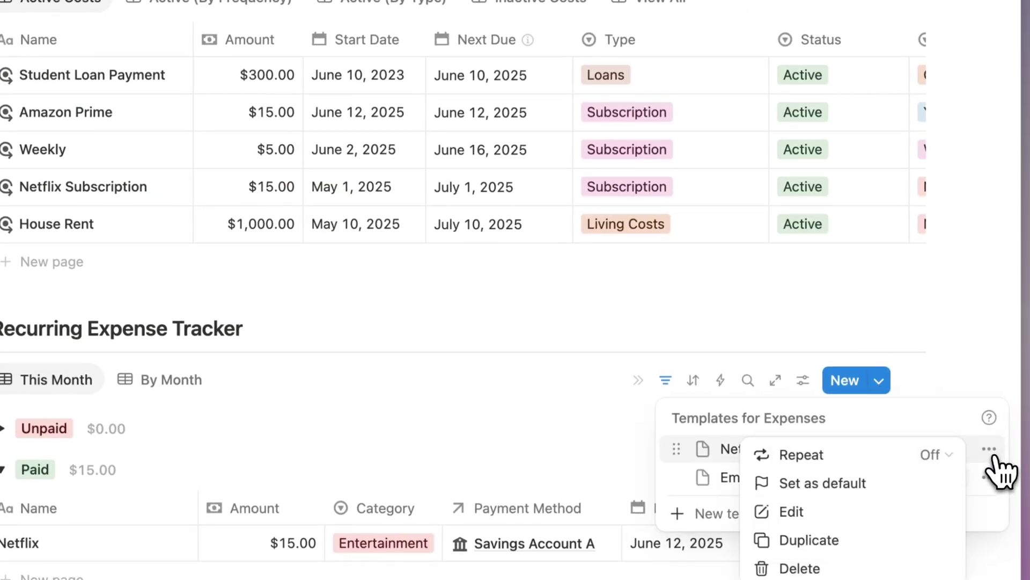
pyautogui.click(935, 455)
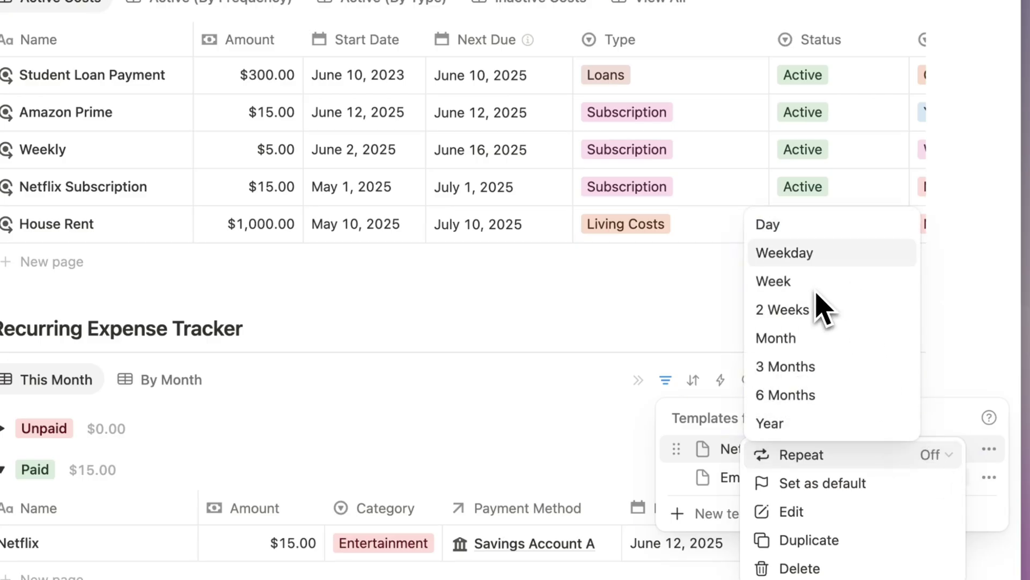
pyautogui.click(807, 341)
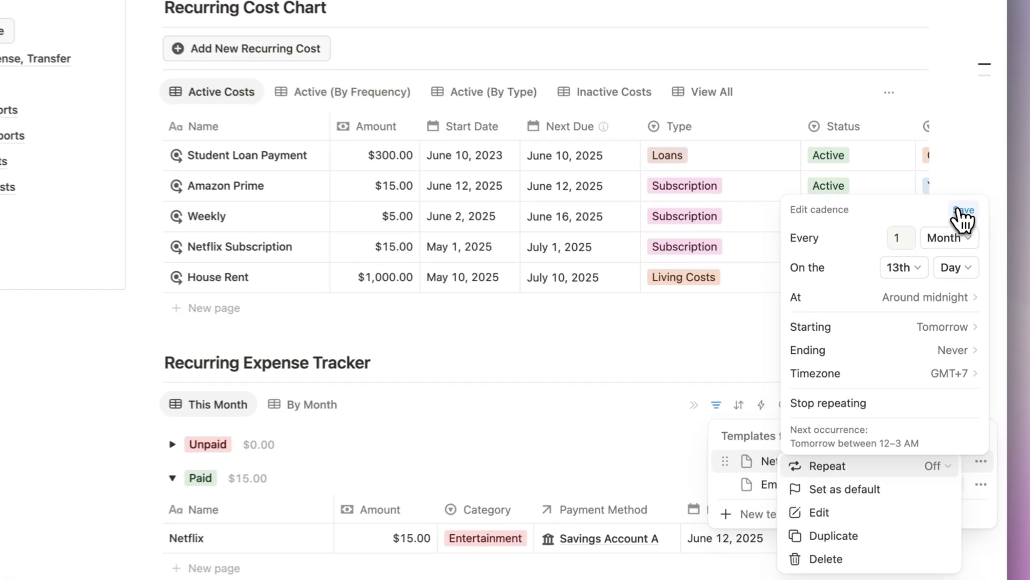
pyautogui.click(959, 240)
pyautogui.press('Escape')
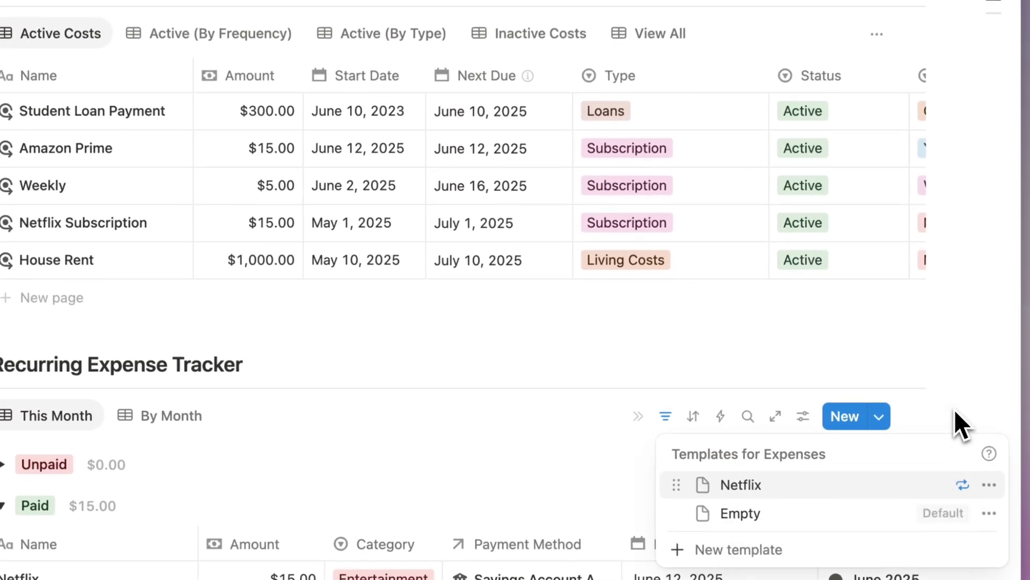
pyautogui.press('Escape')
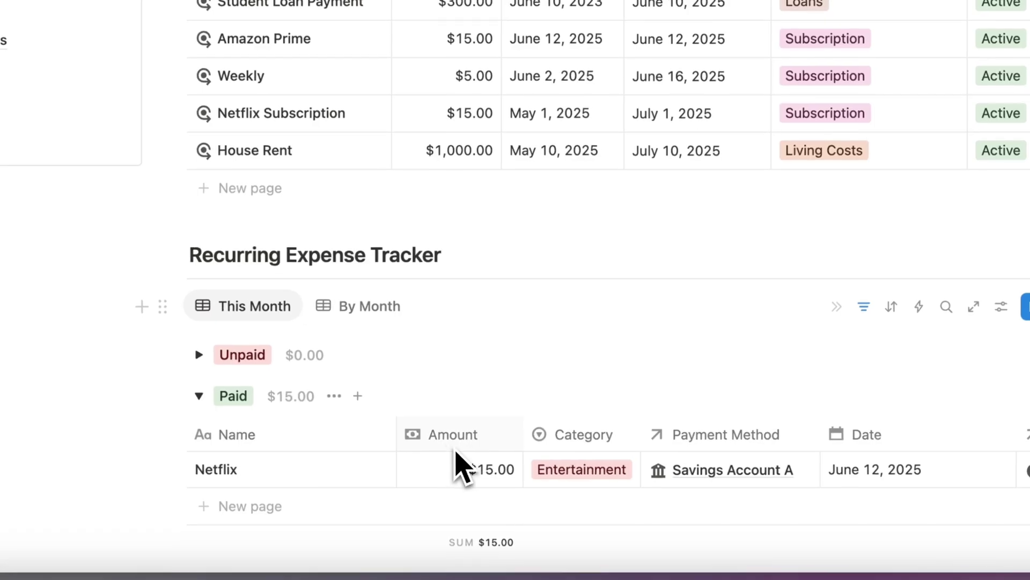
# Step: Review the Netflix expense's monthly, quarterly and recurring cost tracker links in the Recurring Expense Tracker
pyautogui.hscroll(5, 571, 474)
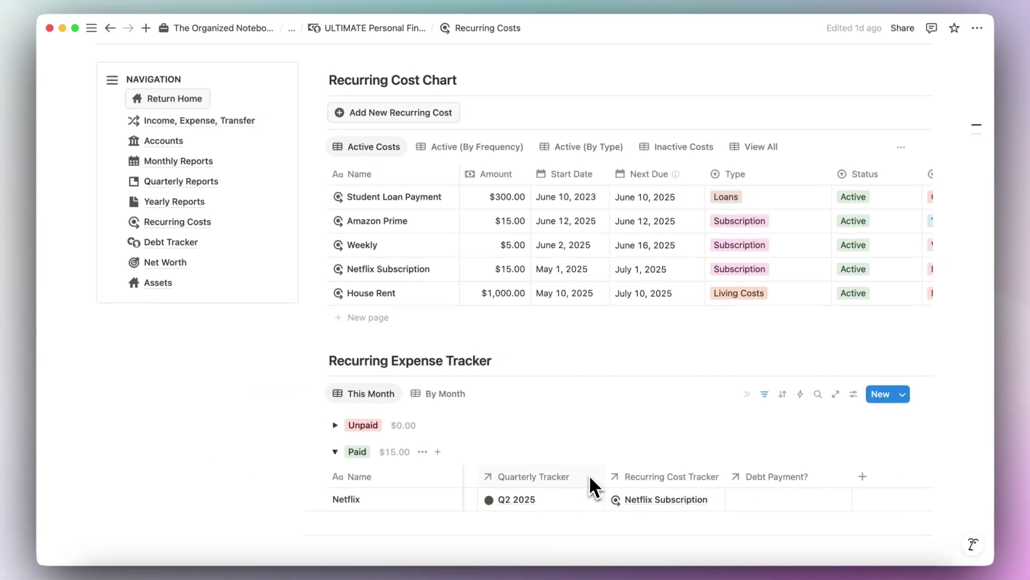
pyautogui.hscroll(-3, 642, 484)
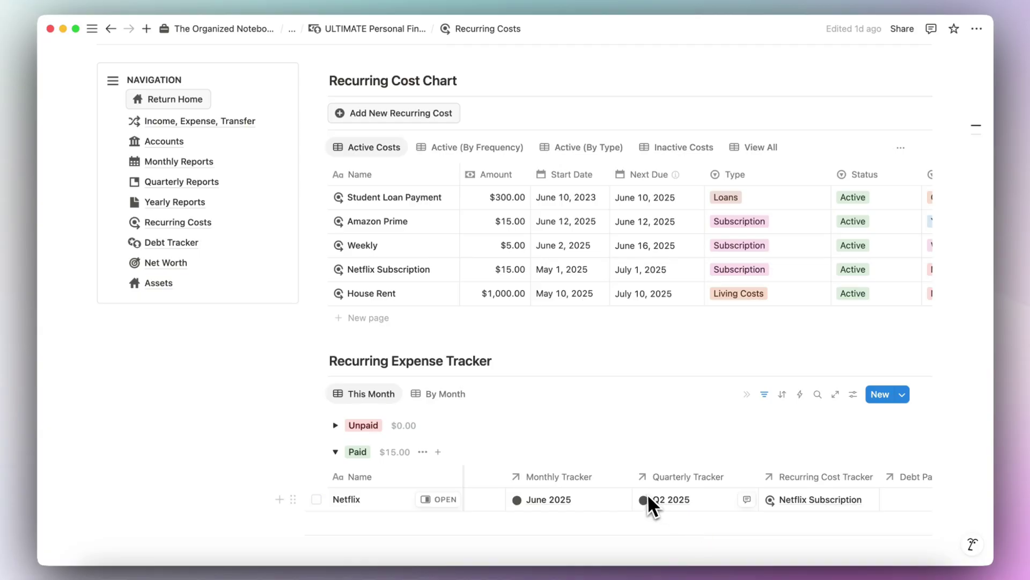
pyautogui.scroll(4, 461, 472)
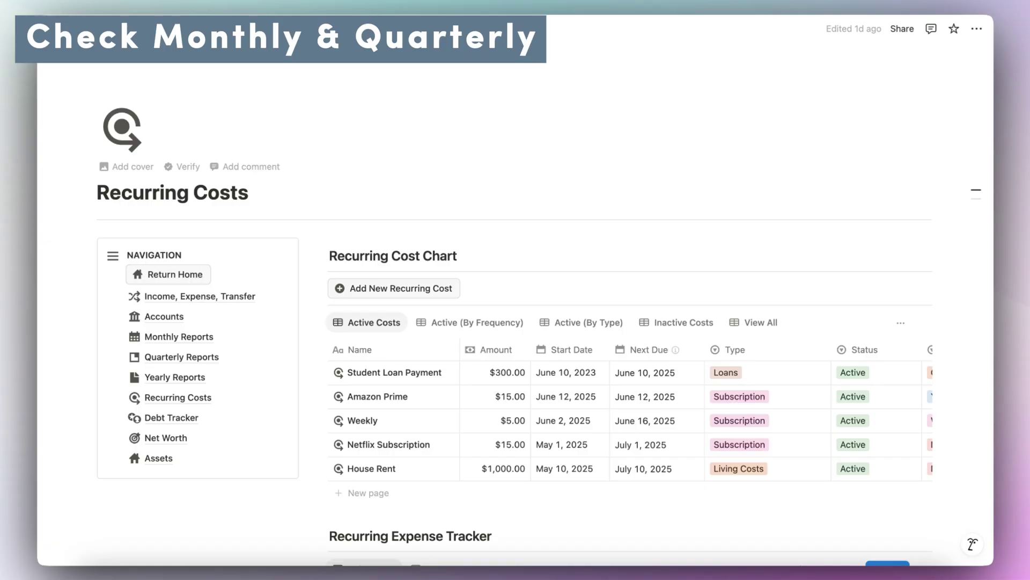
# Step: Show the expenses by month on the Income, Expense, Transfer page and check their monthly and quarterly trackers
pyautogui.click(212, 298)
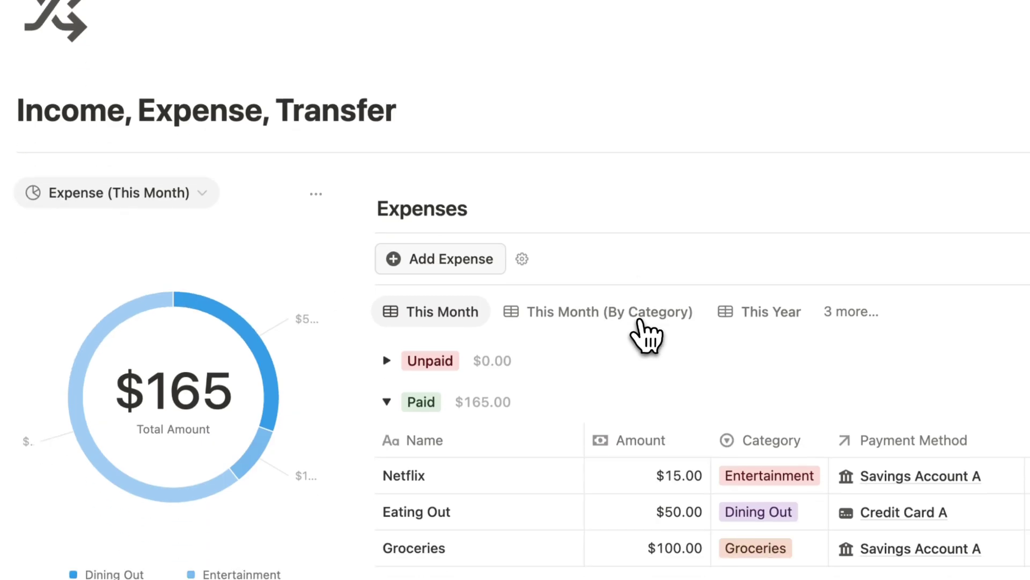
pyautogui.click(842, 310)
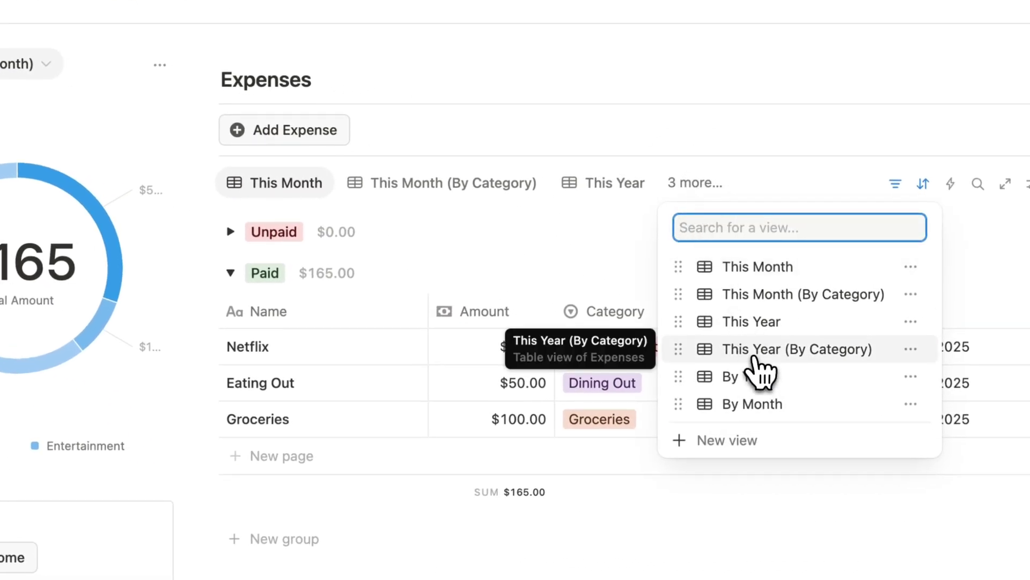
pyautogui.click(751, 405)
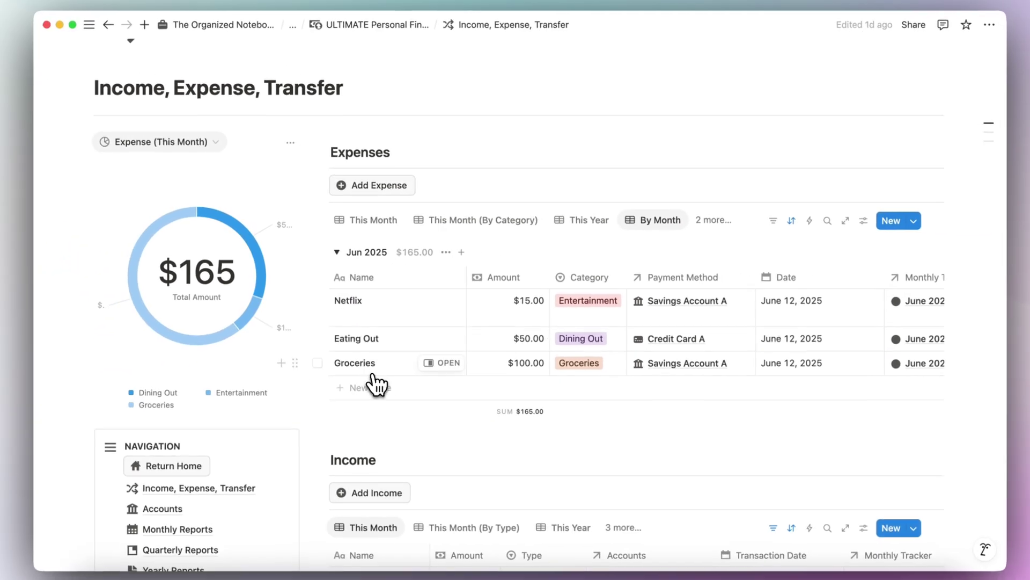
pyautogui.hscroll(10, 424, 375)
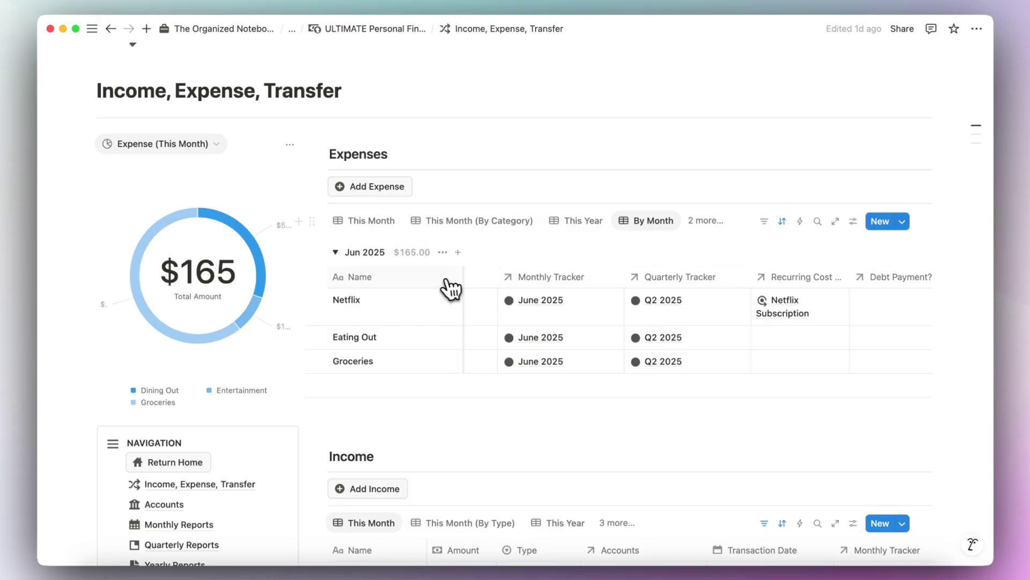
pyautogui.hscroll(-10, 515, 368)
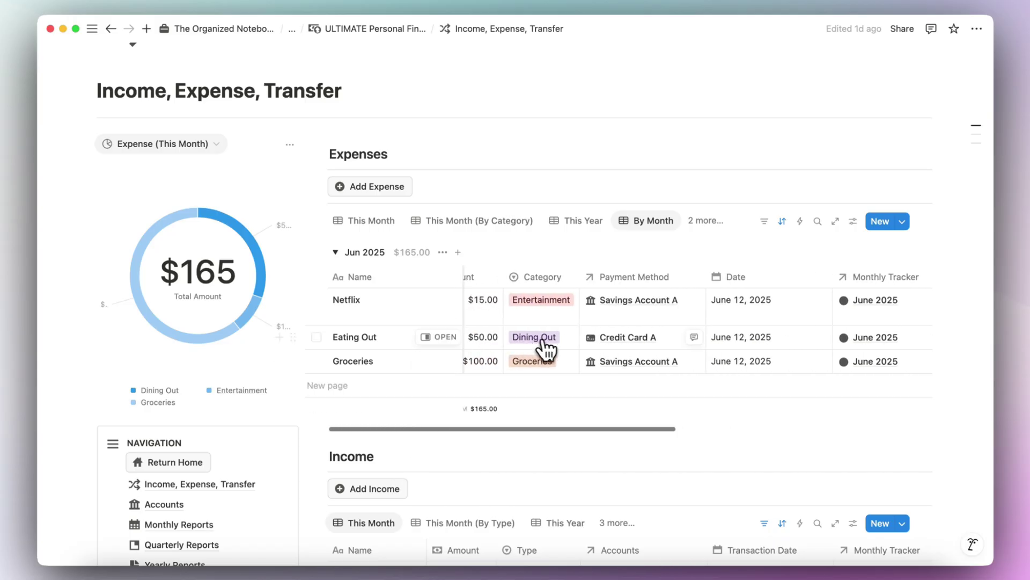
pyautogui.hscroll(10, 751, 376)
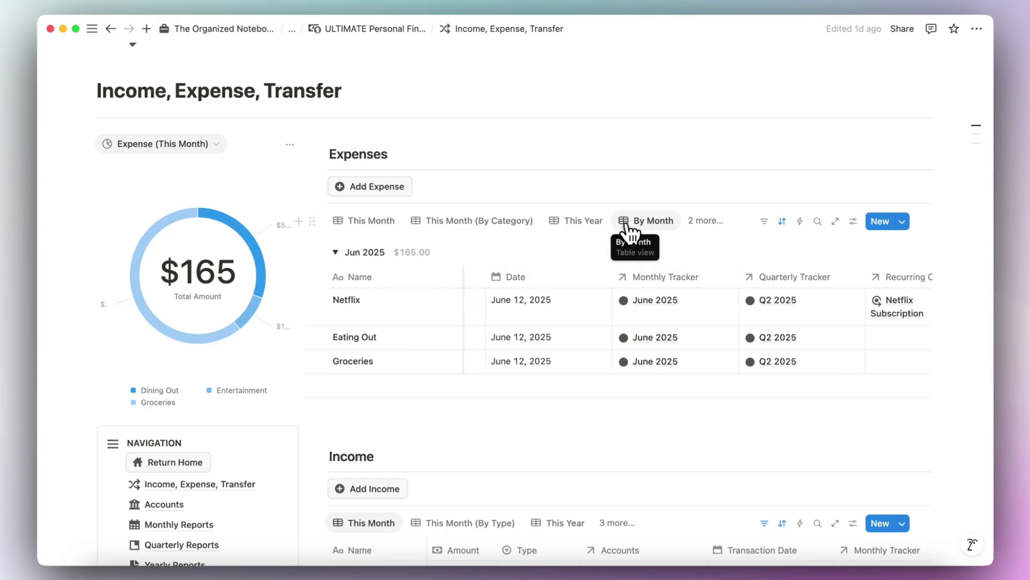
# Step: Create a new debt in the Debt Tracker named New Loan with an original amount of $10,000
pyautogui.scroll(-5, 473, 311)
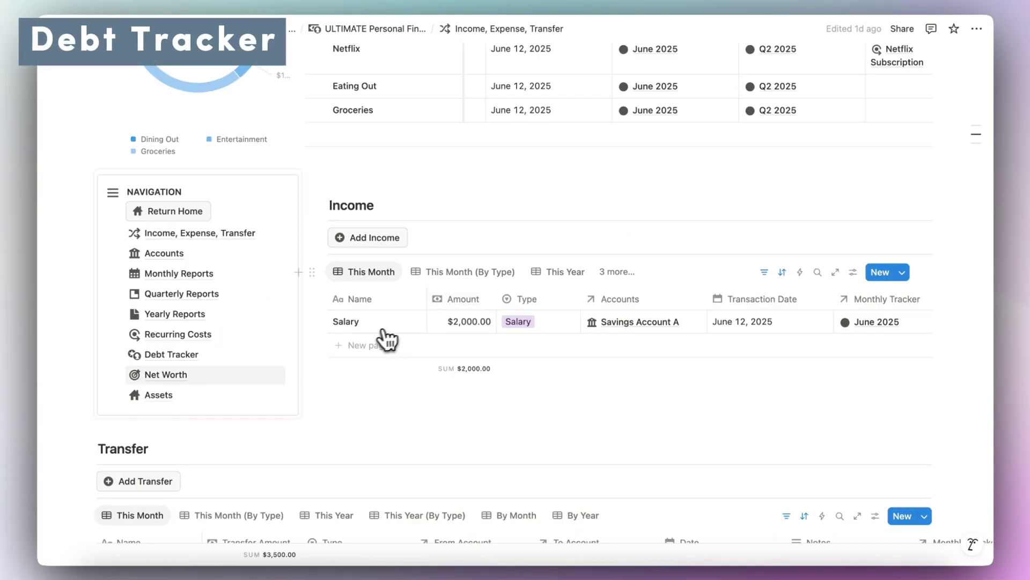
pyautogui.click(175, 355)
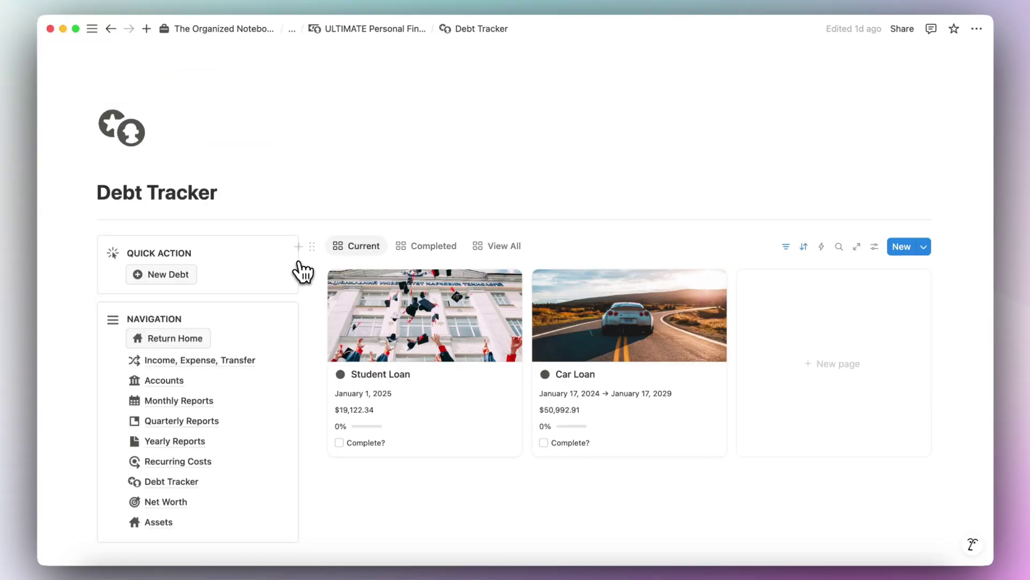
pyautogui.click(161, 281)
pyautogui.write('New ')
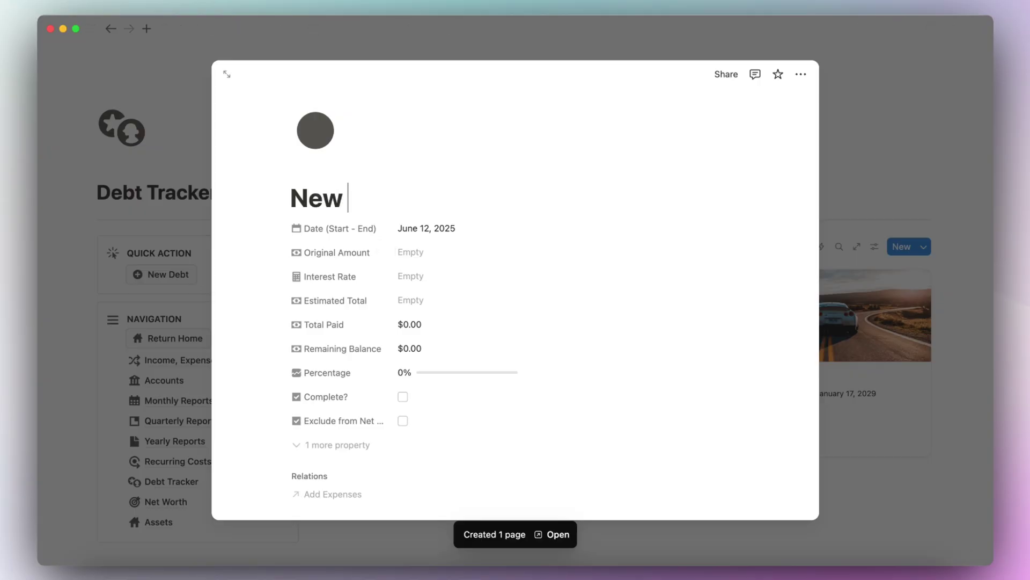
pyautogui.write('Loan')
pyautogui.click(454, 253)
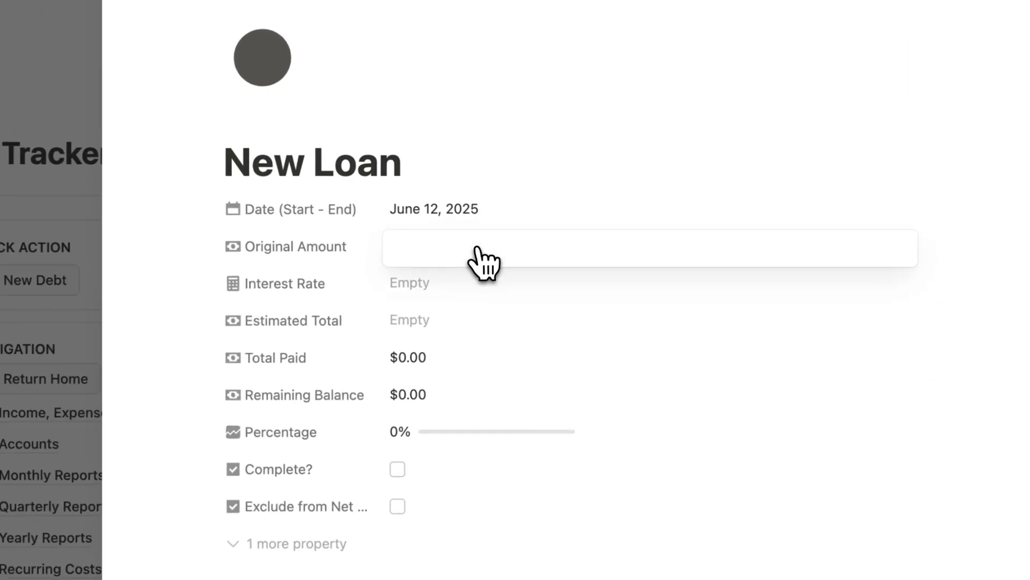
pyautogui.write('10000')
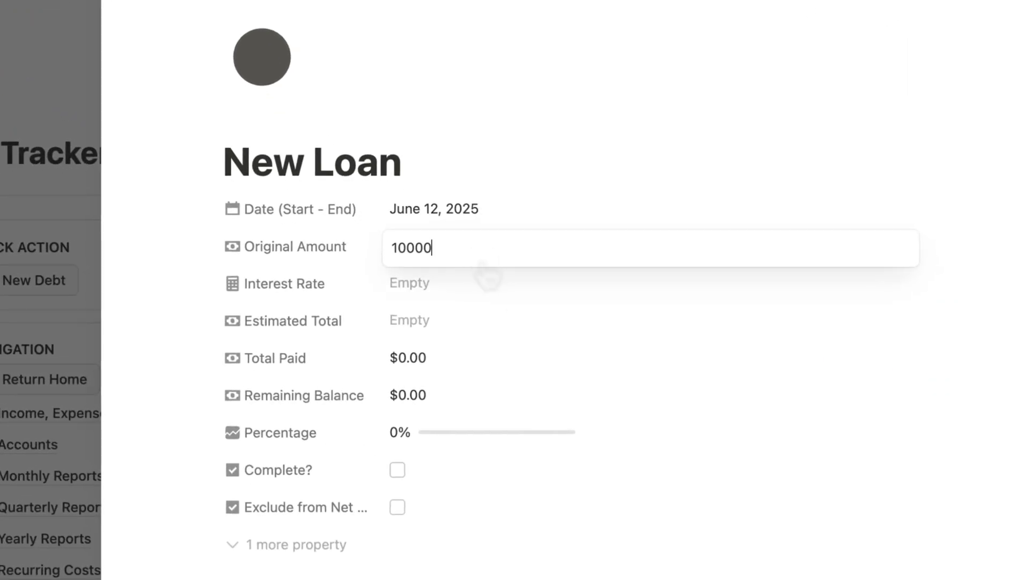
pyautogui.press('Return')
# Step: Set the New Loan's interest rate to 10% and its estimated total to $11,000
pyautogui.click(459, 285)
pyautogui.write('1')
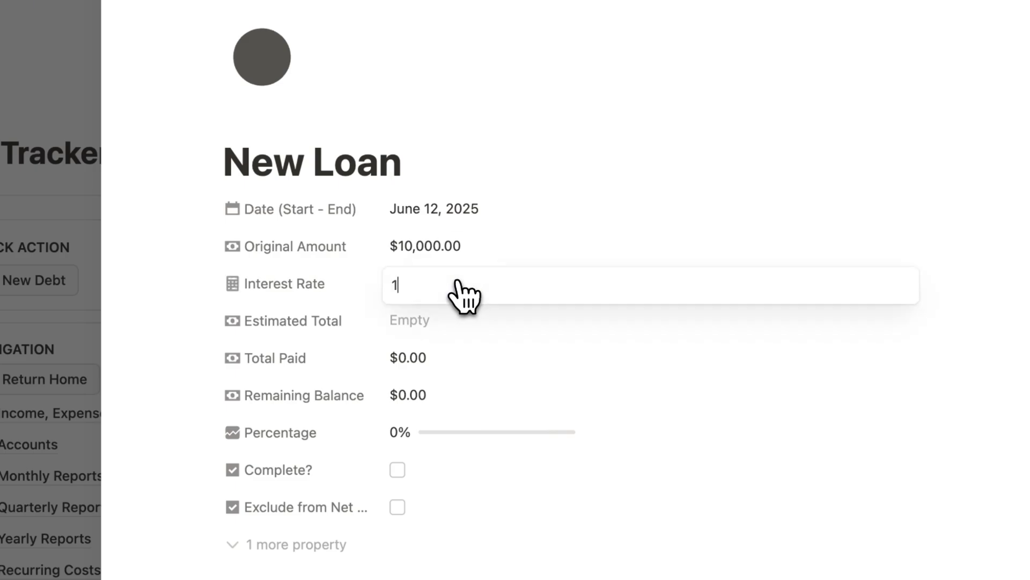
pyautogui.write('0%')
pyautogui.press('Return')
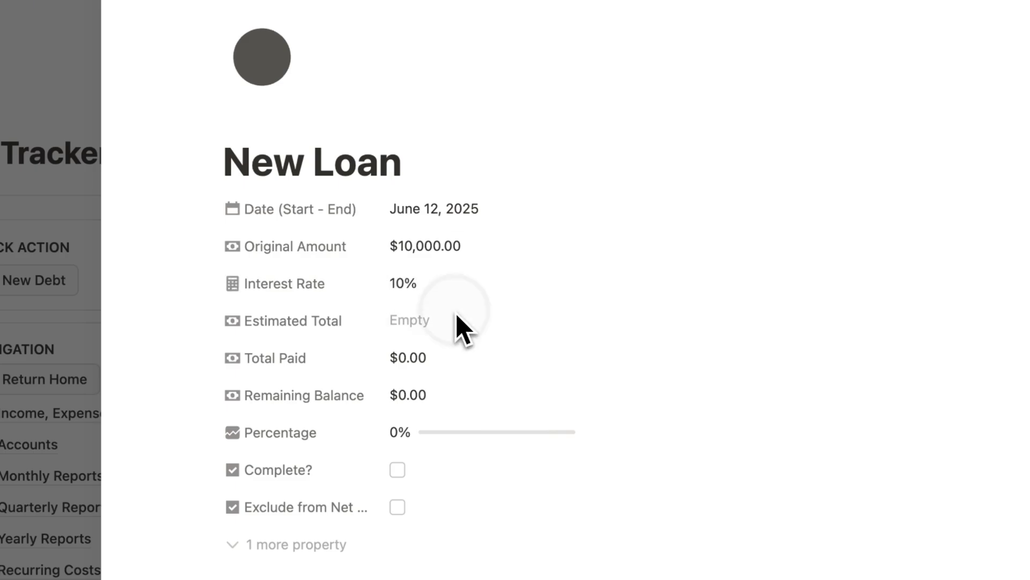
pyautogui.click(459, 322)
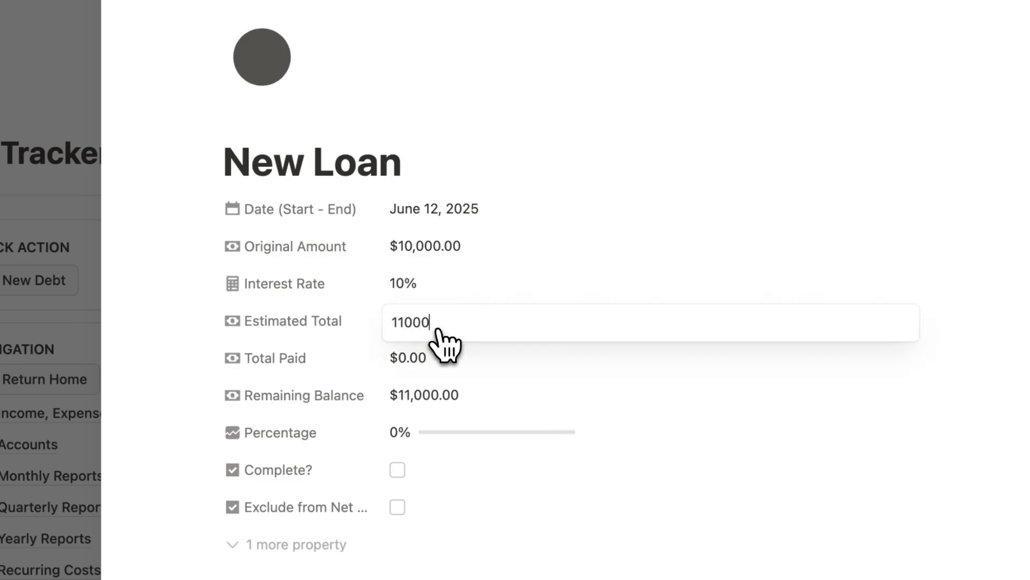
pyautogui.click(529, 253)
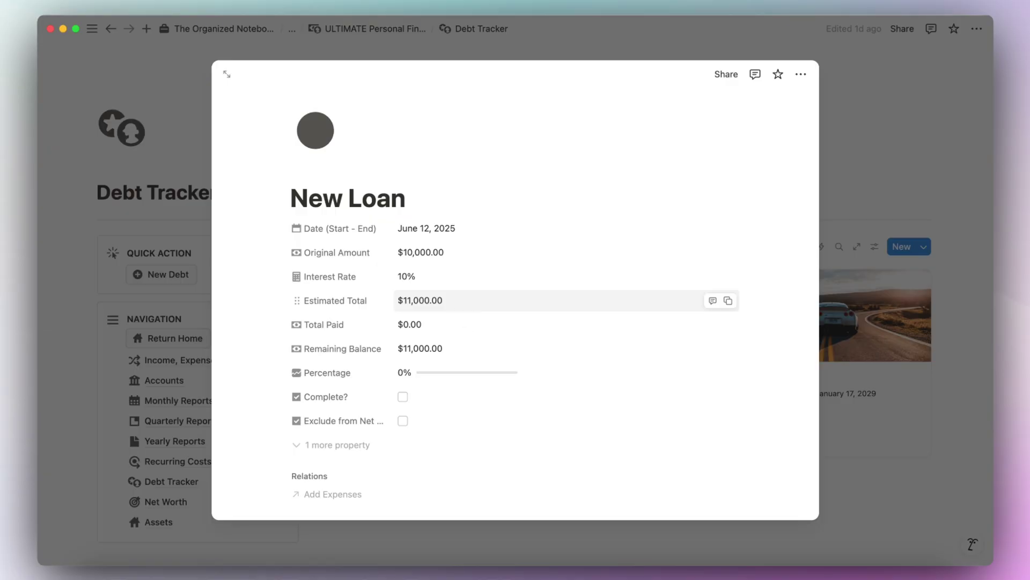
# Step: Add an entry named New Debt Payment to the Paid group of the New Loan's Debt Payments
pyautogui.scroll(-2, 428, 327)
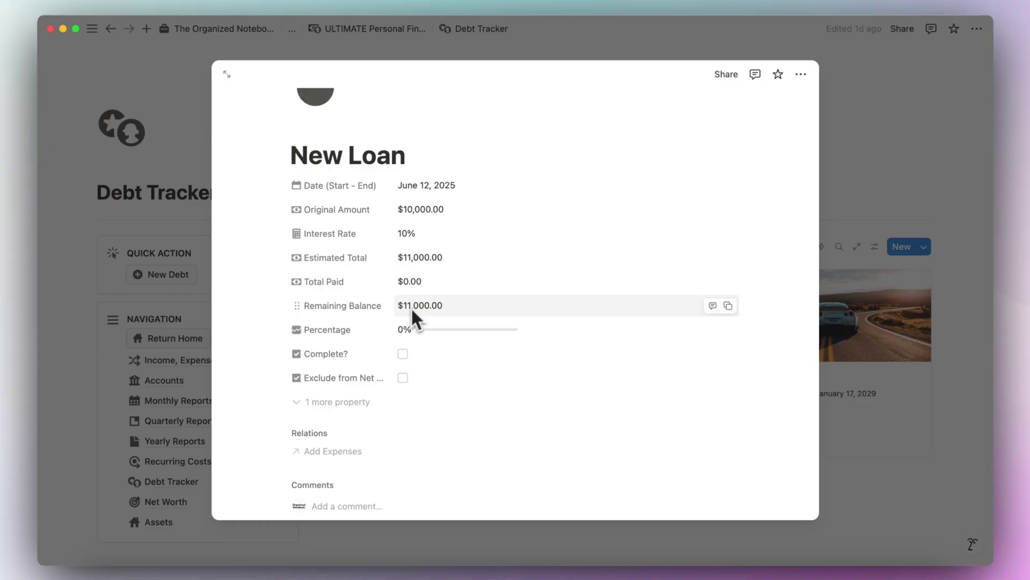
pyautogui.scroll(-5, 585, 370)
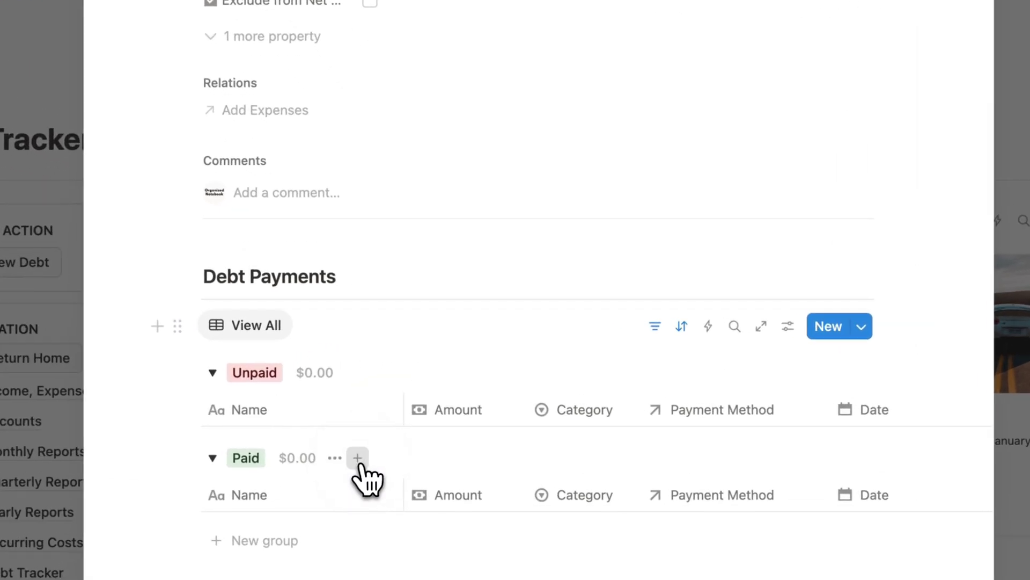
pyautogui.click(394, 405)
pyautogui.write('N')
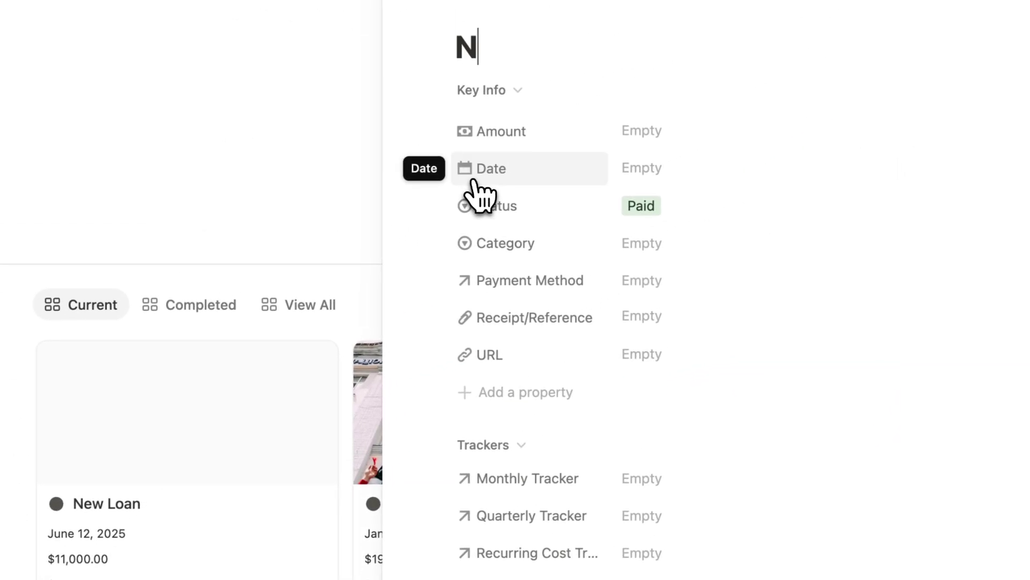
pyautogui.write('ew Debt Payment')
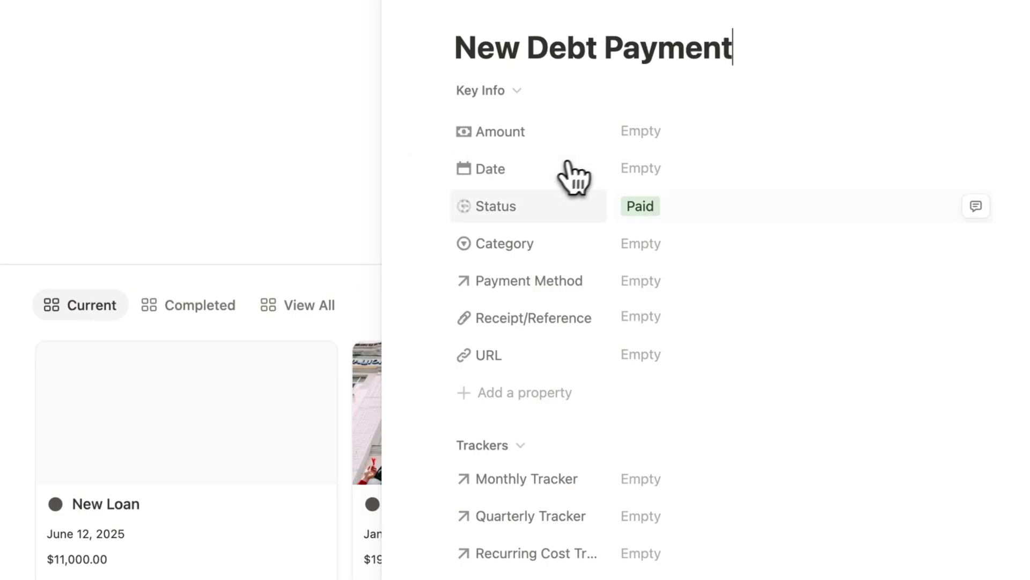
# Step: Set the debt payment's amount to $100 and its date to June 12, 2025
pyautogui.click(742, 132)
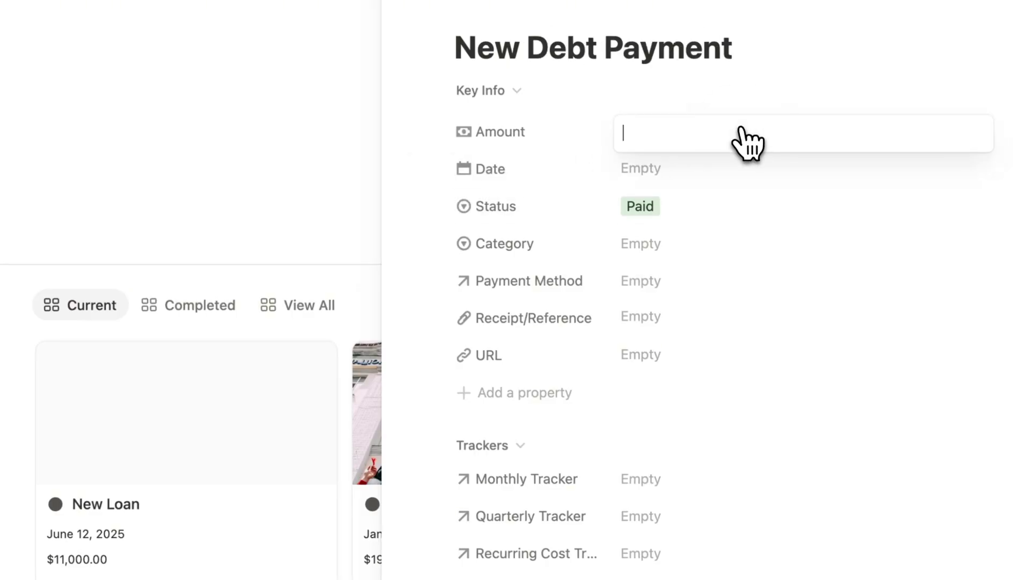
pyautogui.click(719, 153)
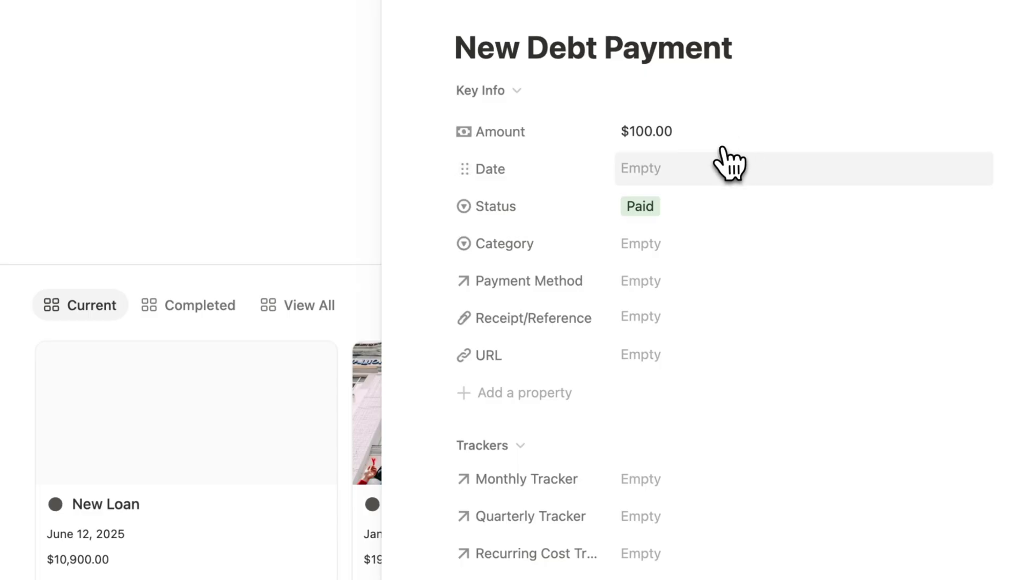
pyautogui.click(708, 164)
pyautogui.click(714, 133)
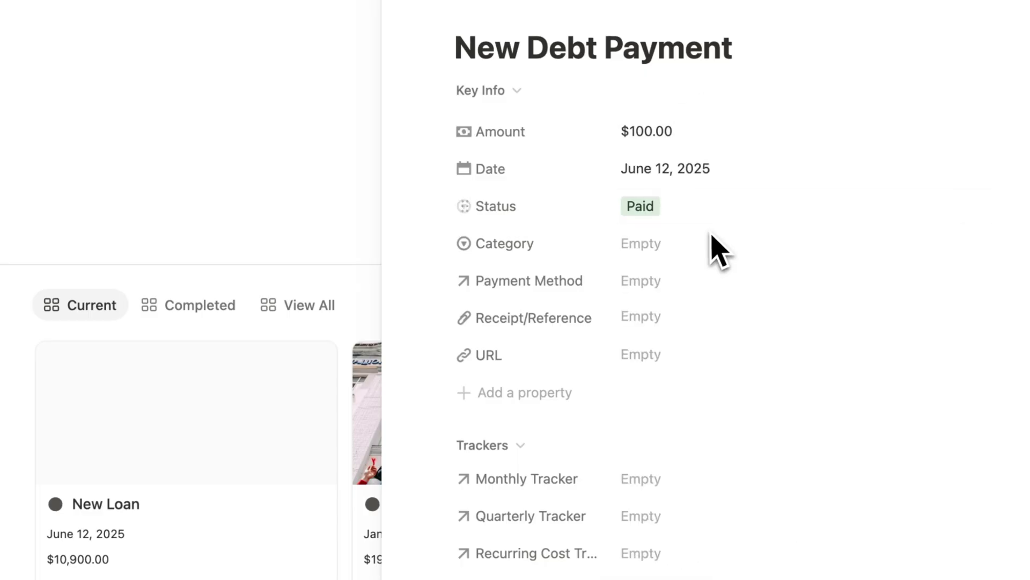
# Step: Set the debt payment's category to Loans and its payment method to Savings Account A
pyautogui.click(690, 253)
pyautogui.click(751, 477)
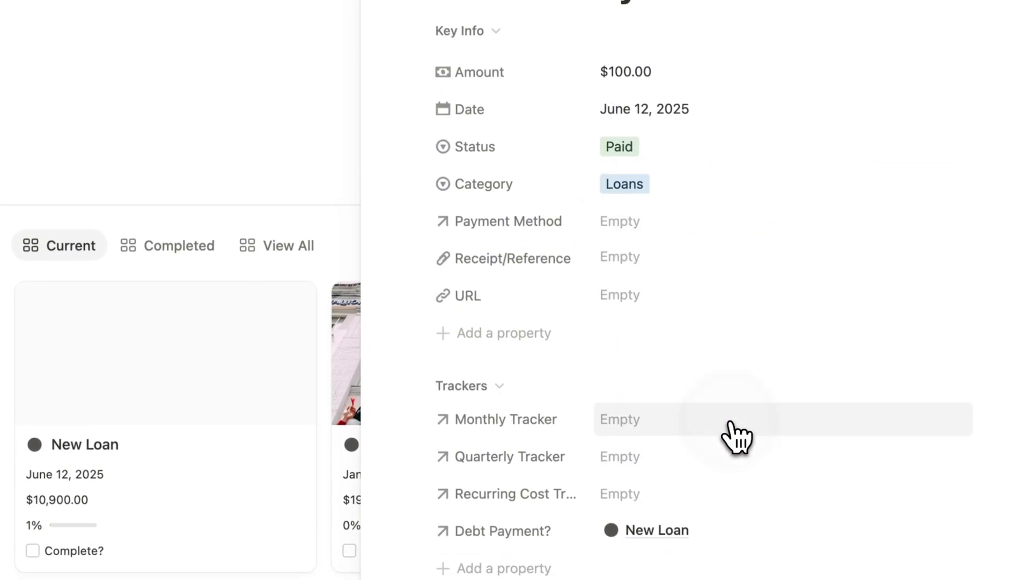
pyautogui.click(686, 237)
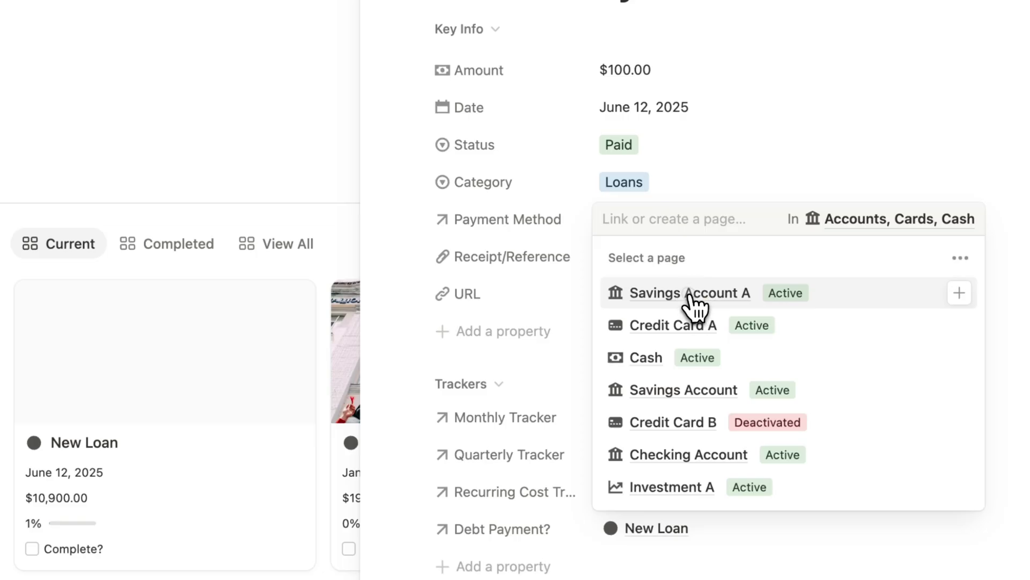
pyautogui.click(690, 295)
pyautogui.click(717, 197)
# Step: Link the debt payment to June 2025 in the Monthly Tracker and Q2 2025 in the Quarterly Tracker, and close its page
pyautogui.scroll(-4, 662, 312)
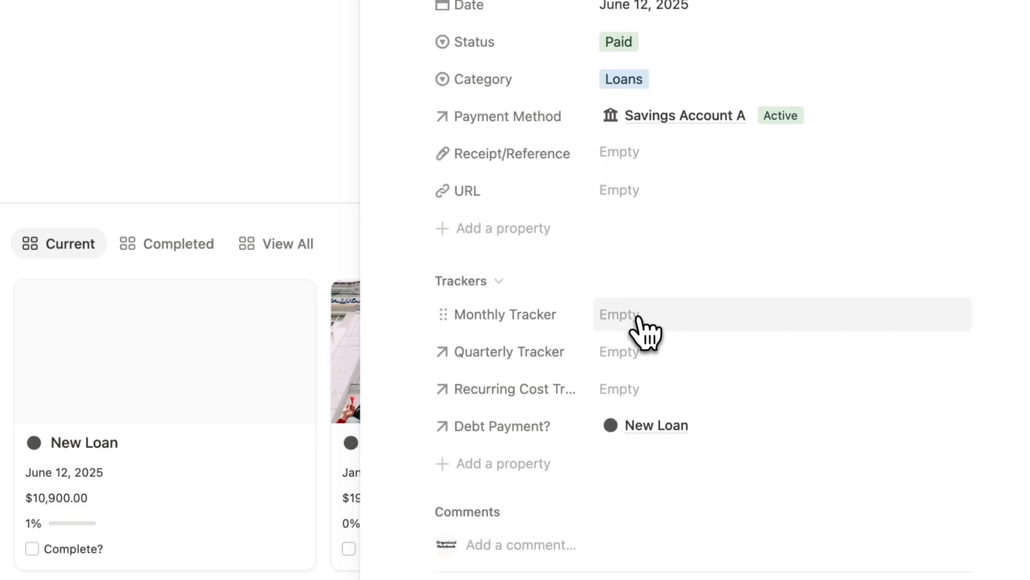
pyautogui.click(647, 337)
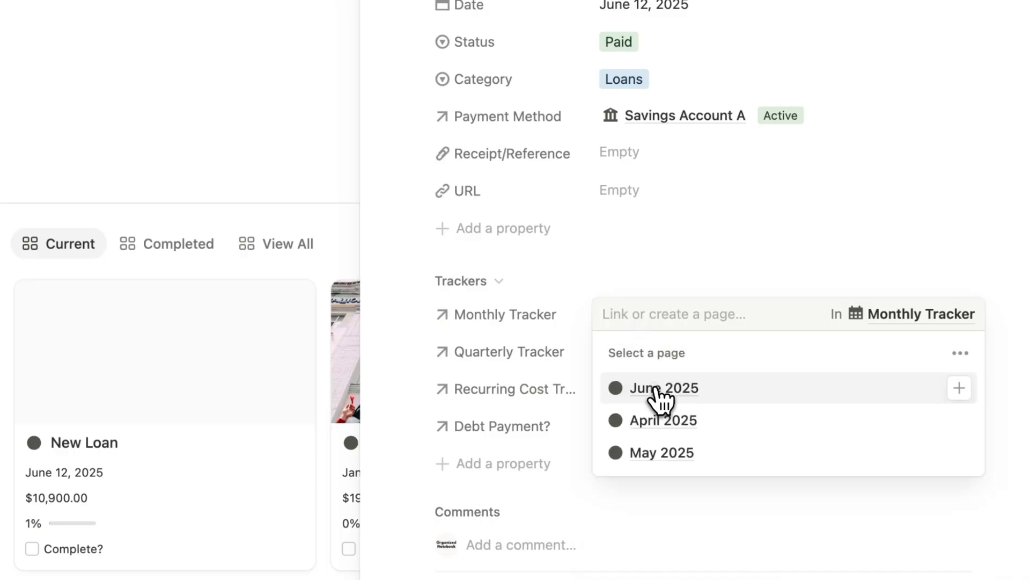
pyautogui.click(661, 392)
pyautogui.click(633, 354)
pyautogui.click(633, 354)
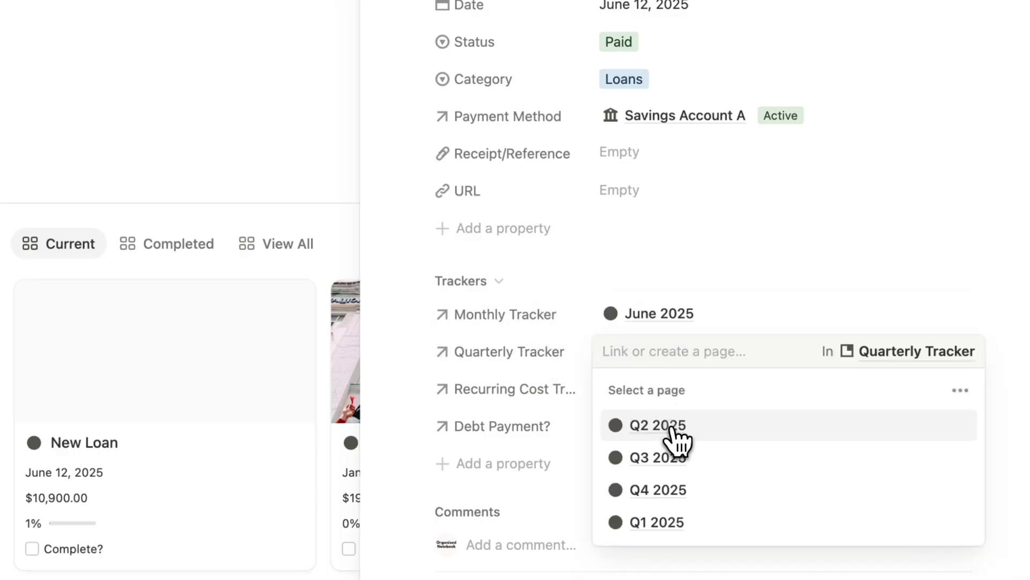
pyautogui.click(670, 427)
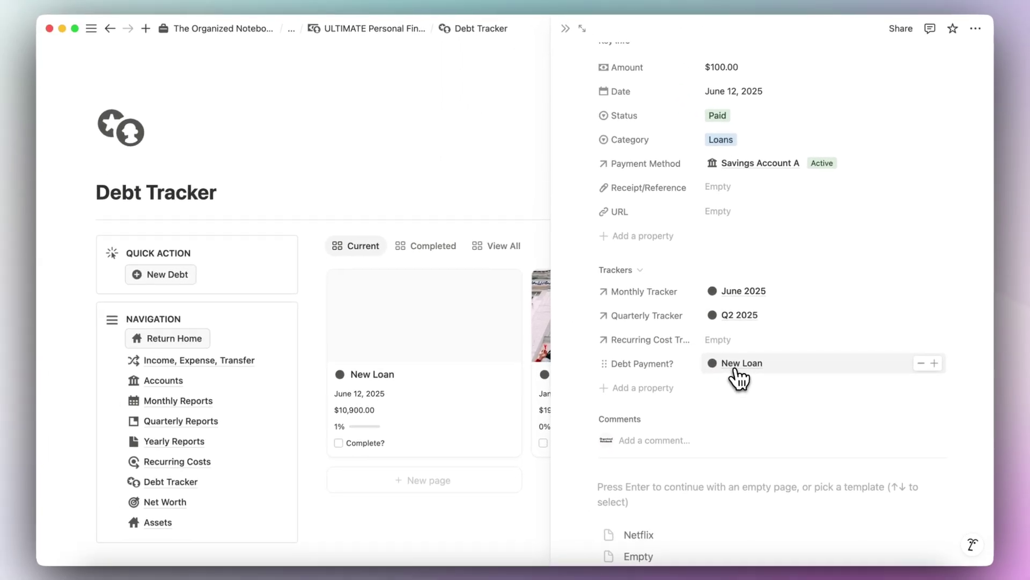
pyautogui.click(565, 28)
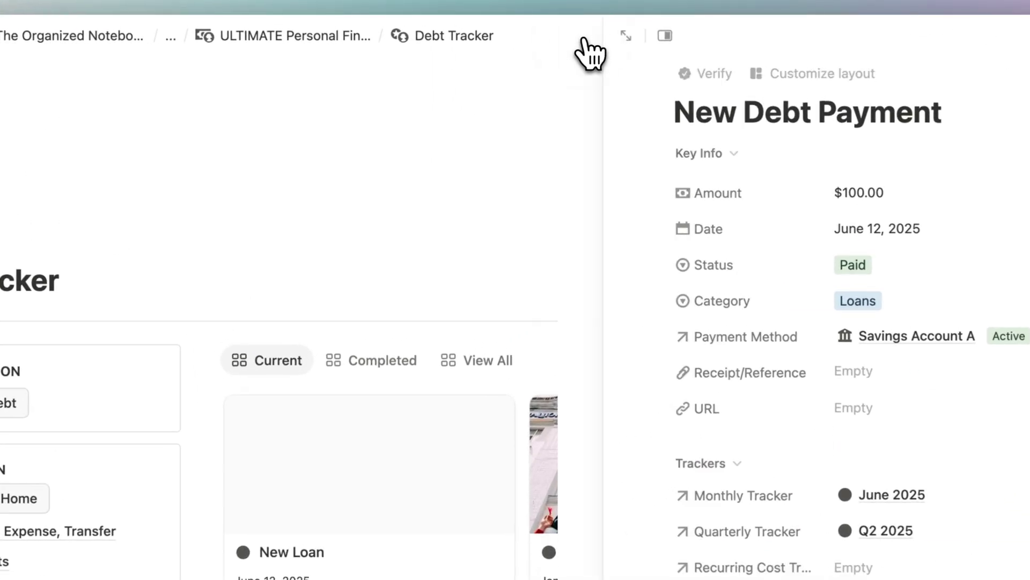
# Step: Review the New Loan record's debt payments, total paid, remaining balance and percentage in the Debt Tracker
pyautogui.scroll(-3, 501, 310)
pyautogui.click(441, 421)
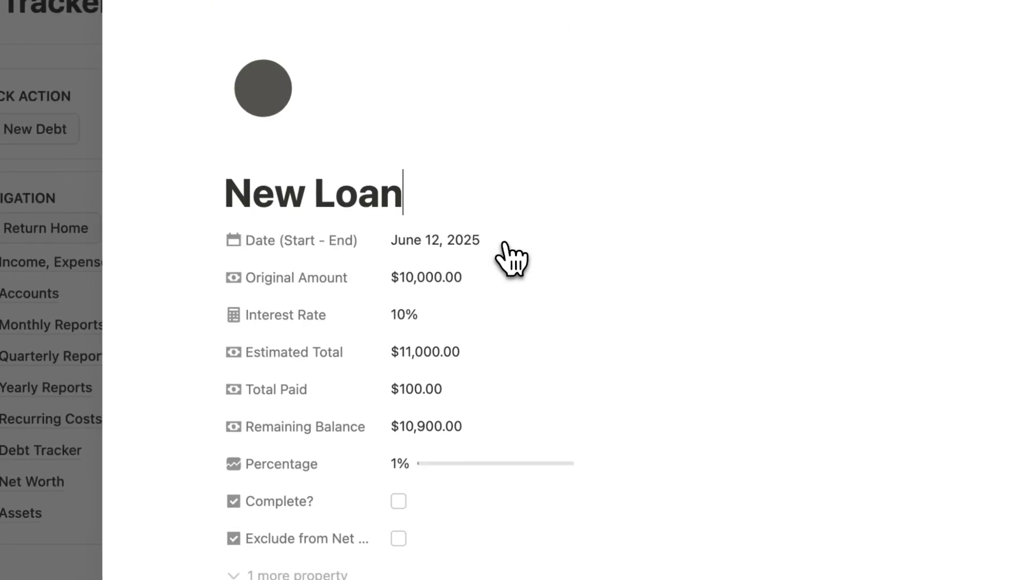
pyautogui.scroll(-3, 434, 428)
pyautogui.scroll(-8, 512, 253)
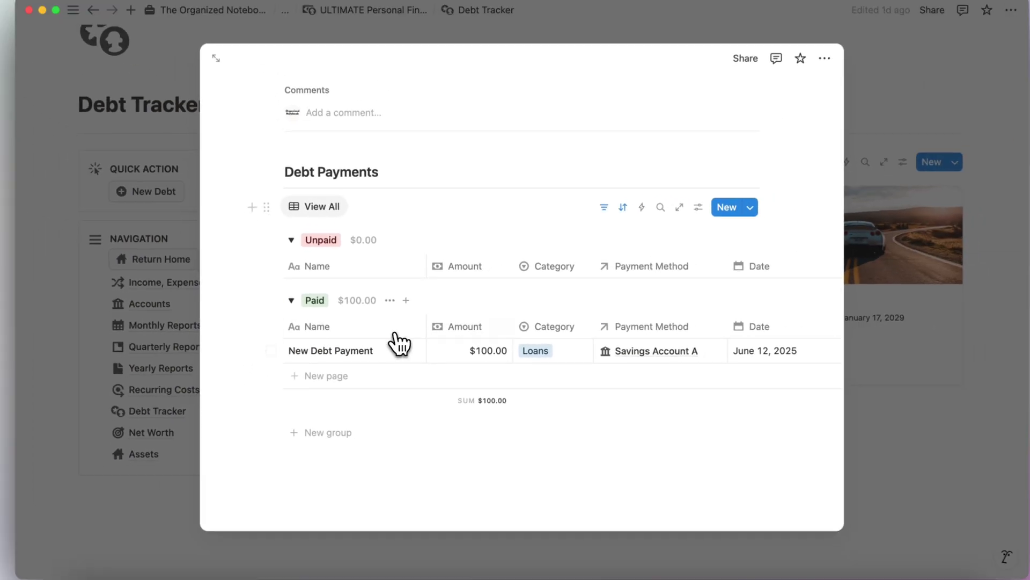
pyautogui.scroll(10, 386, 330)
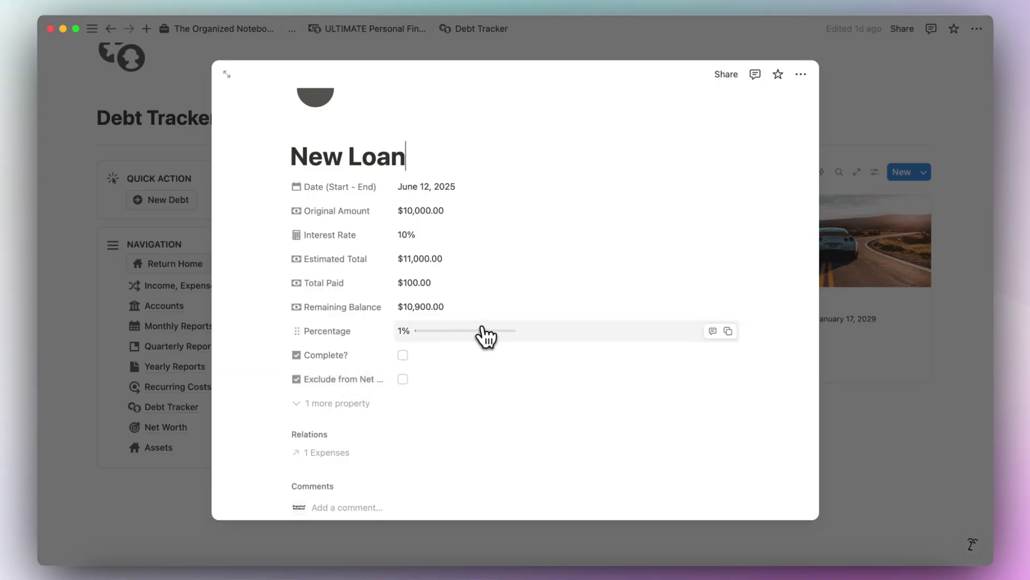
pyautogui.click(877, 128)
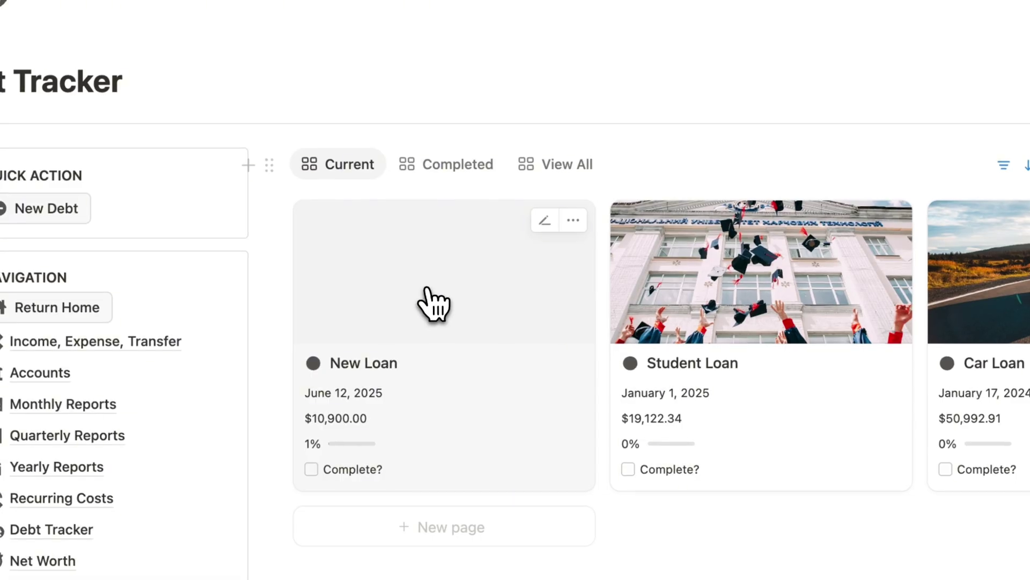
pyautogui.click(430, 295)
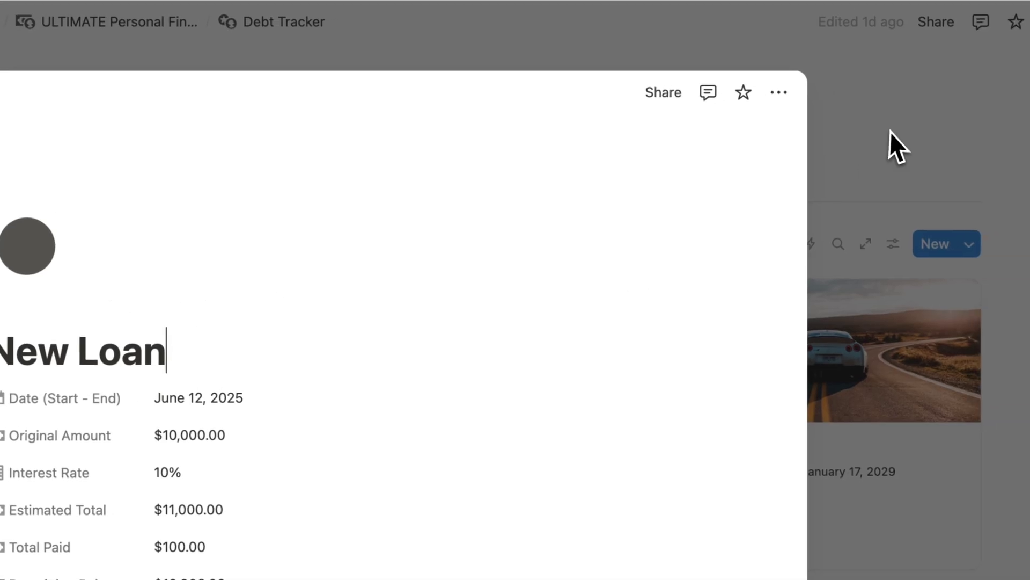
pyautogui.click(888, 135)
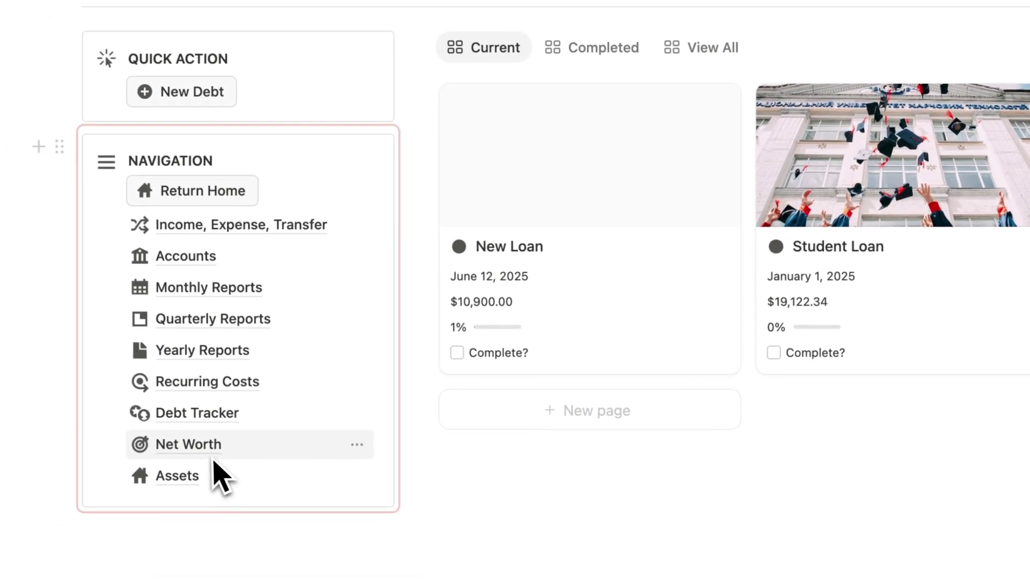
# Step: Create a new asset on the Assets page named Condo with the type Real Estate
pyautogui.click(187, 475)
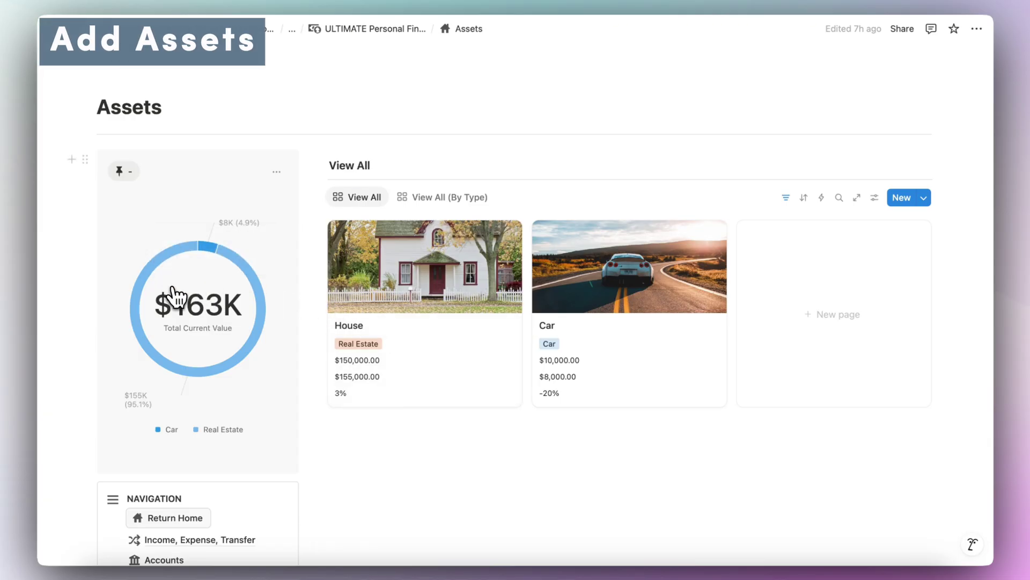
pyautogui.moveTo(255, 337)
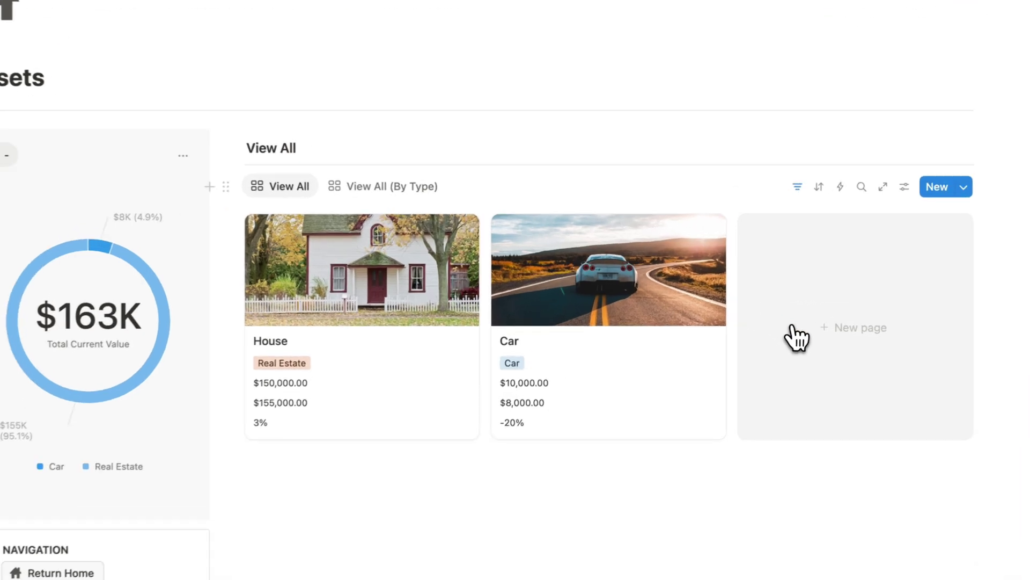
pyautogui.click(786, 324)
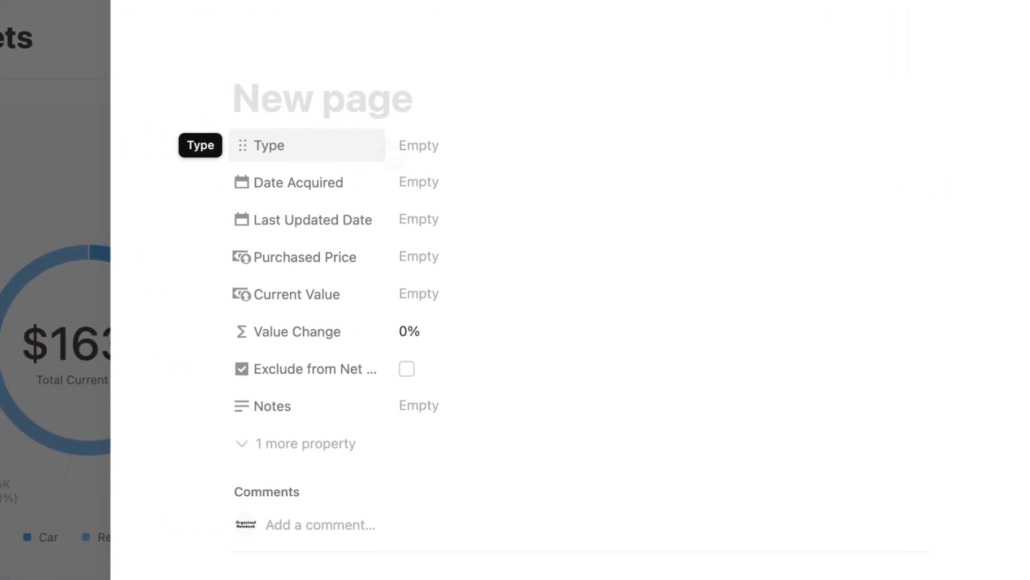
pyautogui.write('Condo')
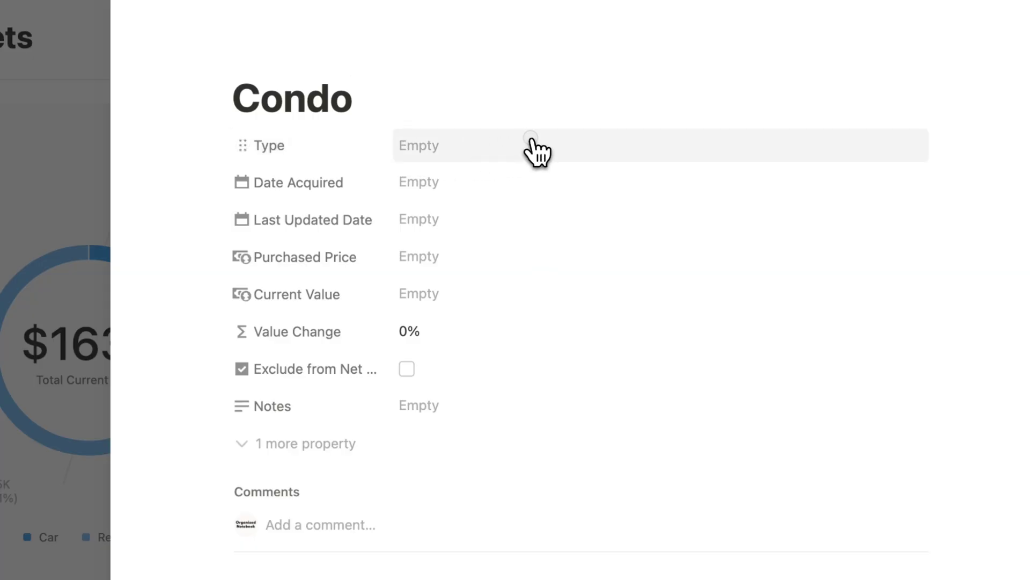
pyautogui.click(530, 146)
pyautogui.click(512, 213)
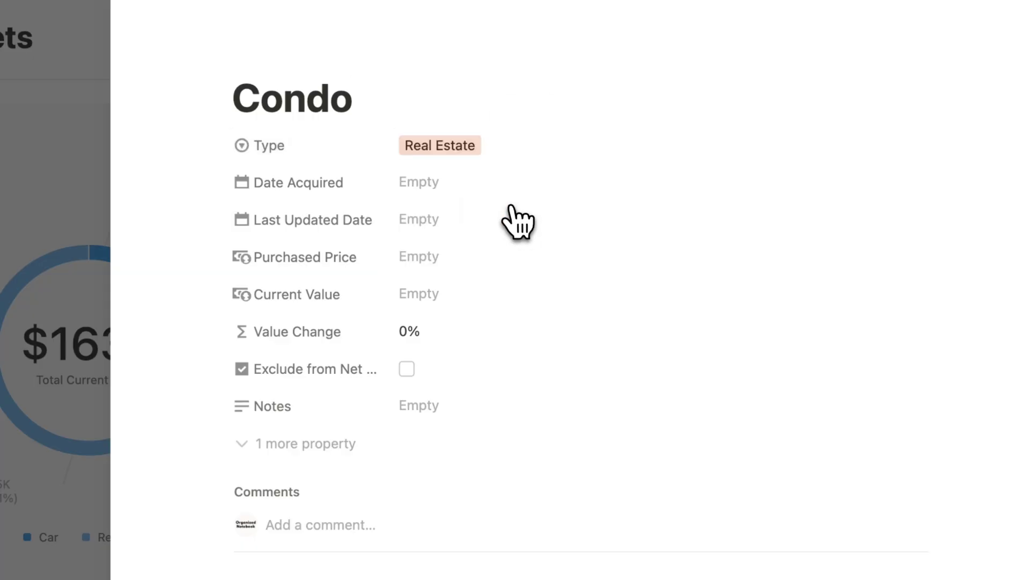
# Step: Set the Condo's acquisition date to March 1, 2025
pyautogui.click(489, 185)
pyautogui.click(584, 259)
pyautogui.click(584, 259)
pyautogui.click(584, 259)
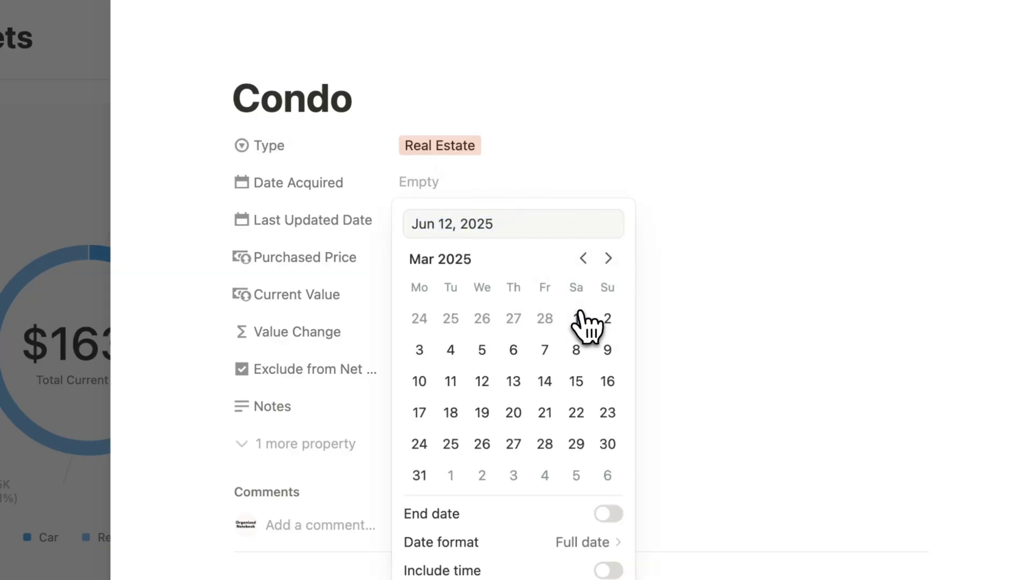
pyautogui.click(578, 317)
pyautogui.click(552, 156)
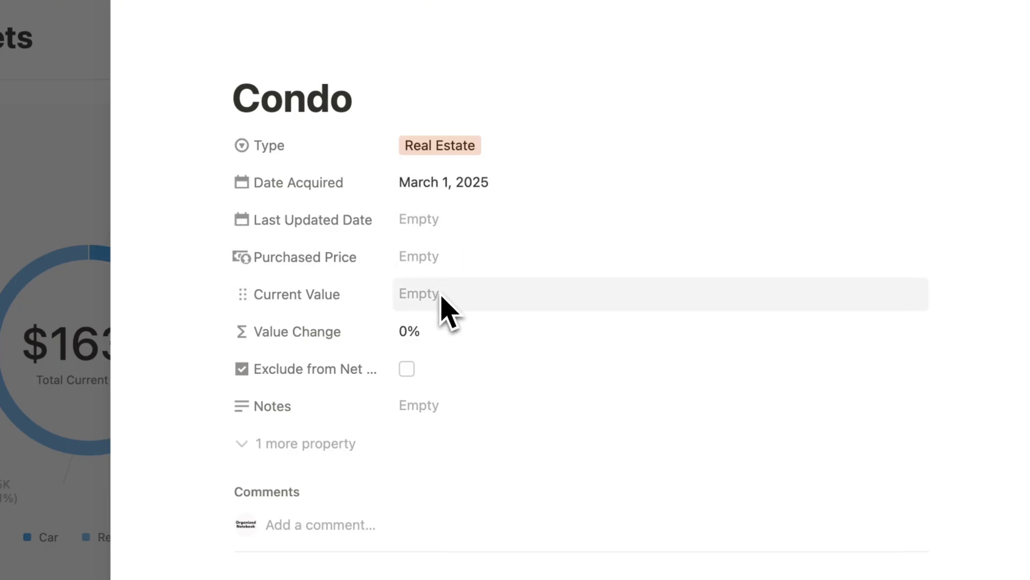
# Step: Set the Condo's purchased price to $150,000 and its current value to $155,000
pyautogui.click(517, 258)
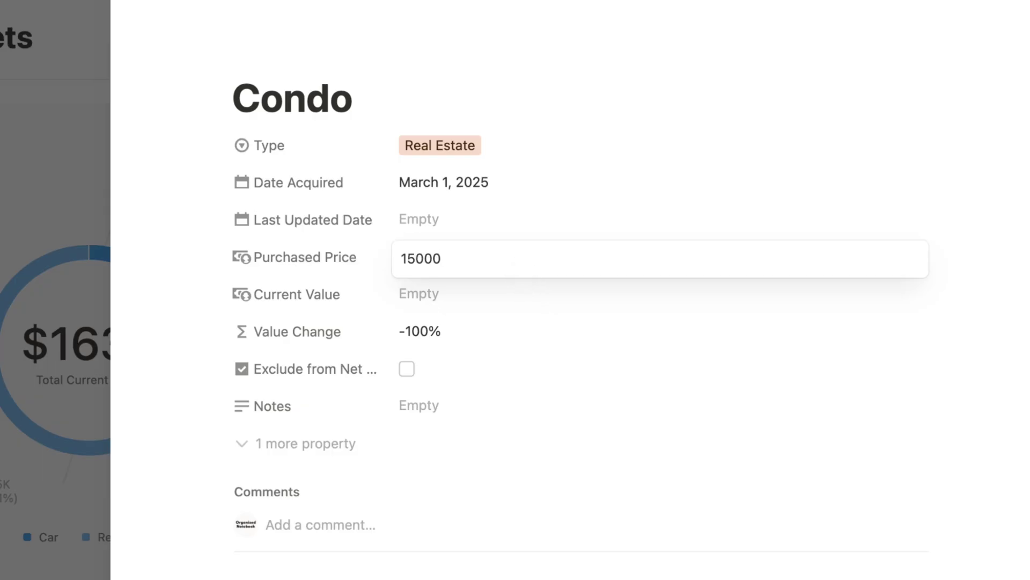
pyautogui.click(597, 195)
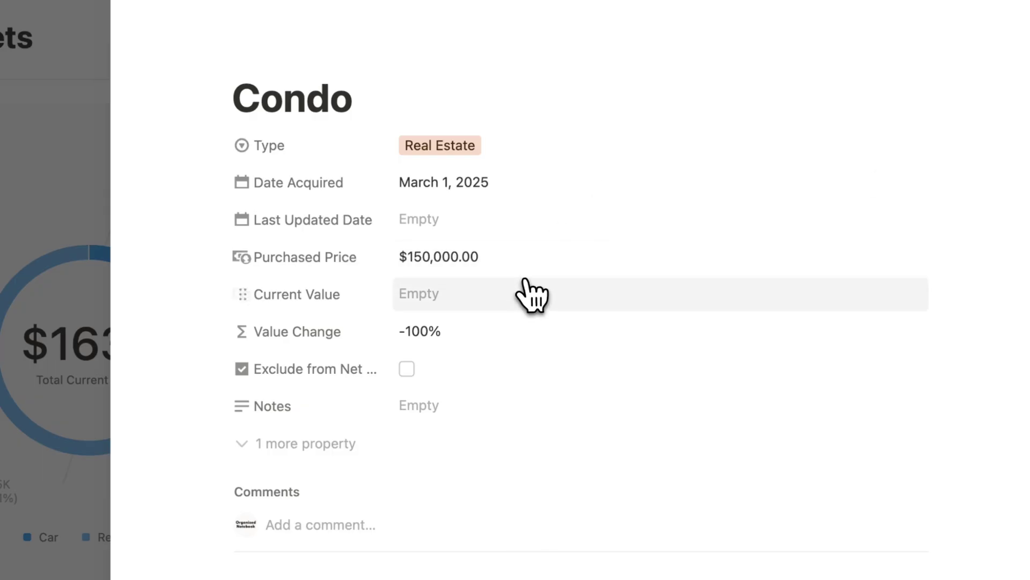
pyautogui.click(516, 301)
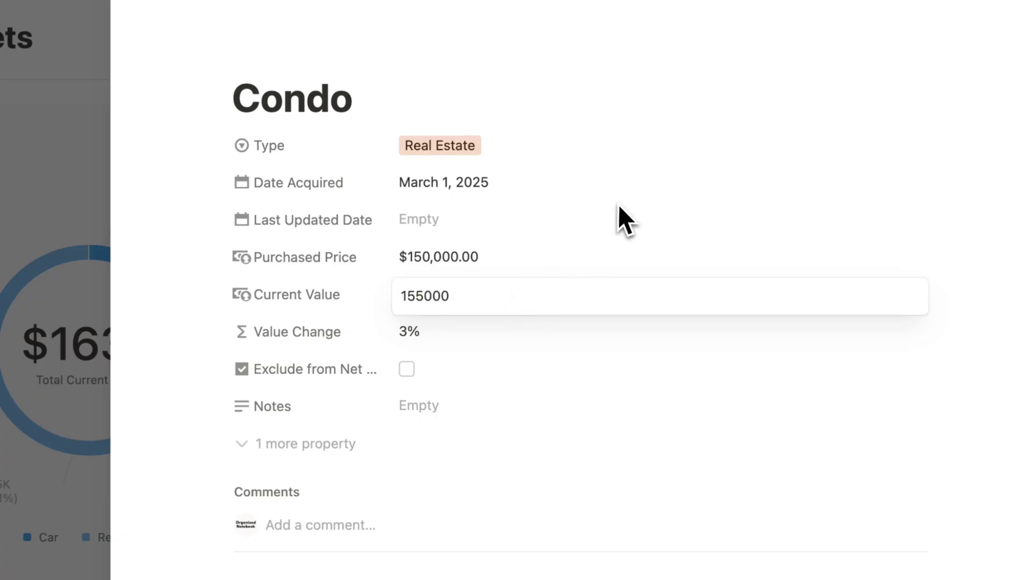
pyautogui.write('155000')
pyautogui.press('Return')
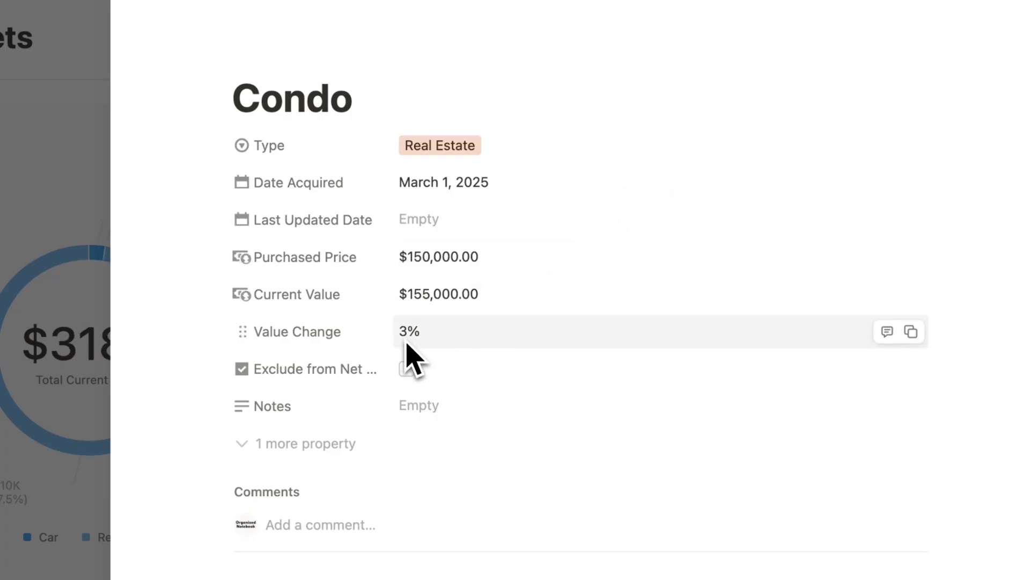
# Step: Set the Condo's last updated date to June 12, 2025
pyautogui.click(457, 219)
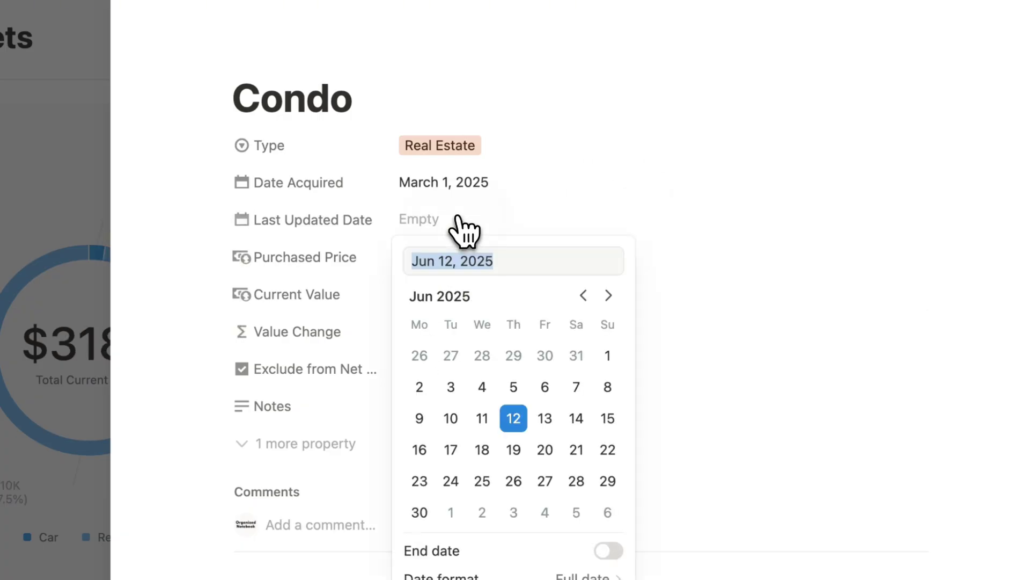
pyautogui.click(513, 410)
pyautogui.click(575, 177)
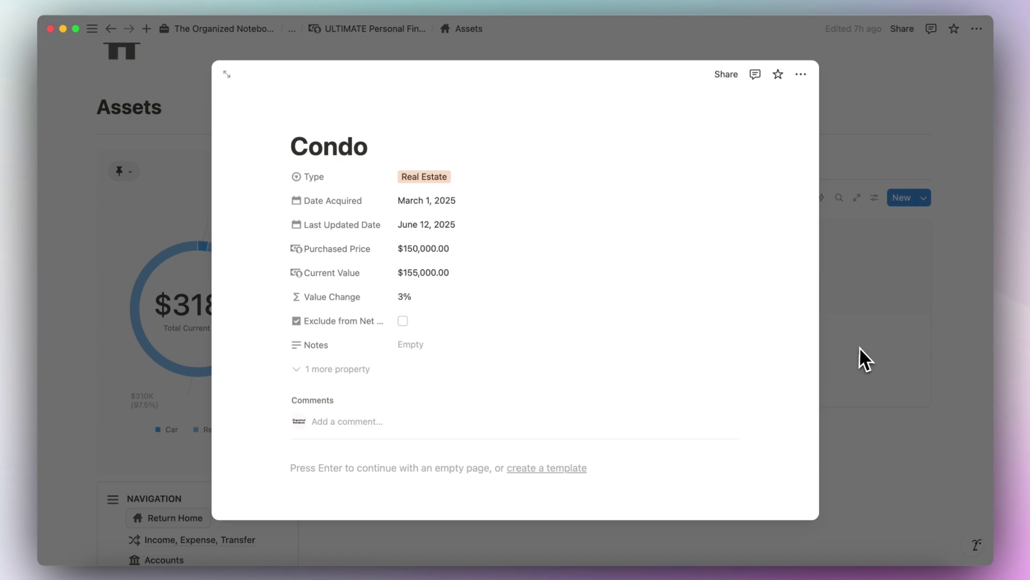
# Step: Add a cover to the Condo page and search Unsplash for condo images to replace it
pyautogui.click(379, 115)
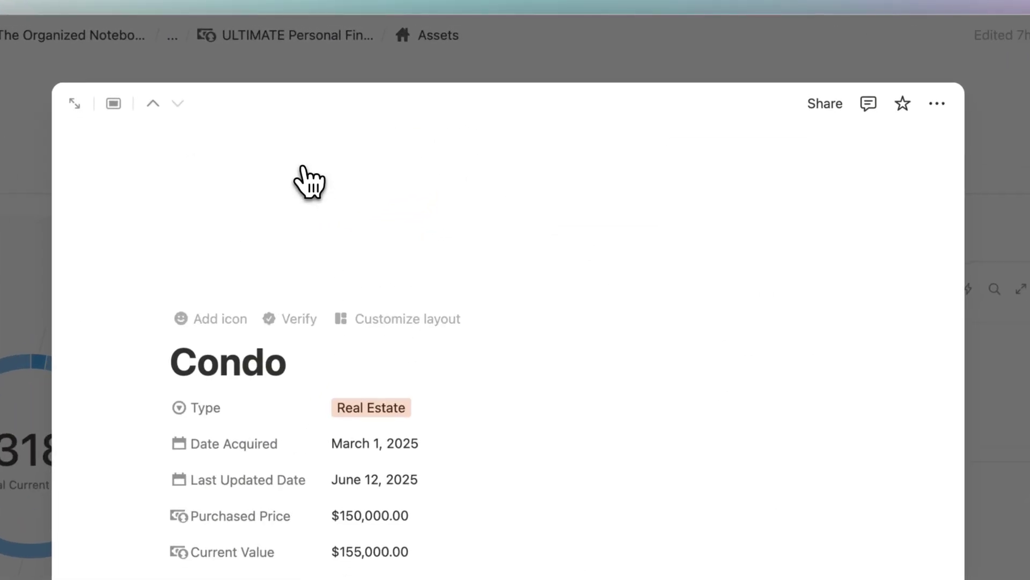
pyautogui.click(692, 155)
pyautogui.click(652, 192)
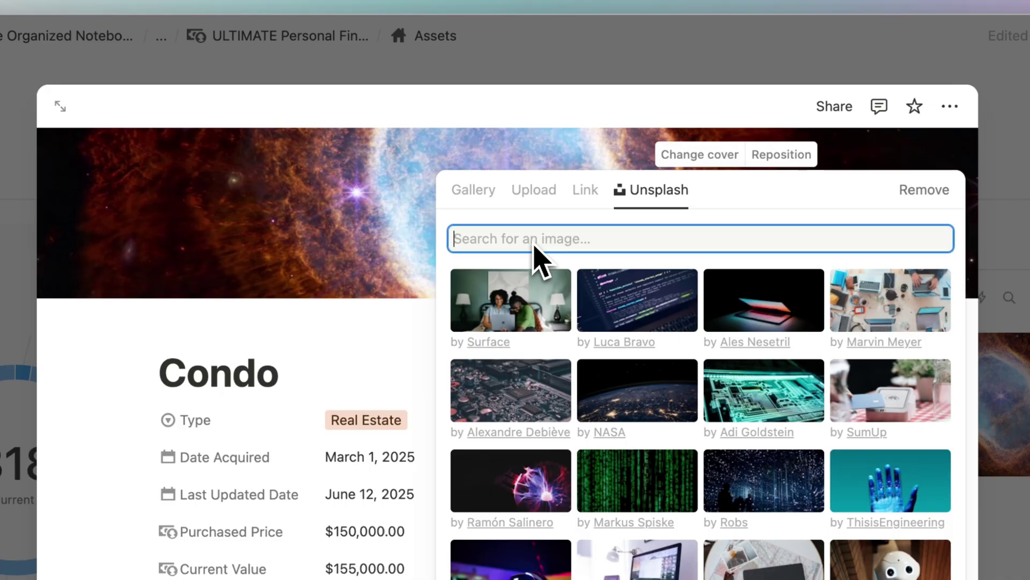
pyautogui.write('condo')
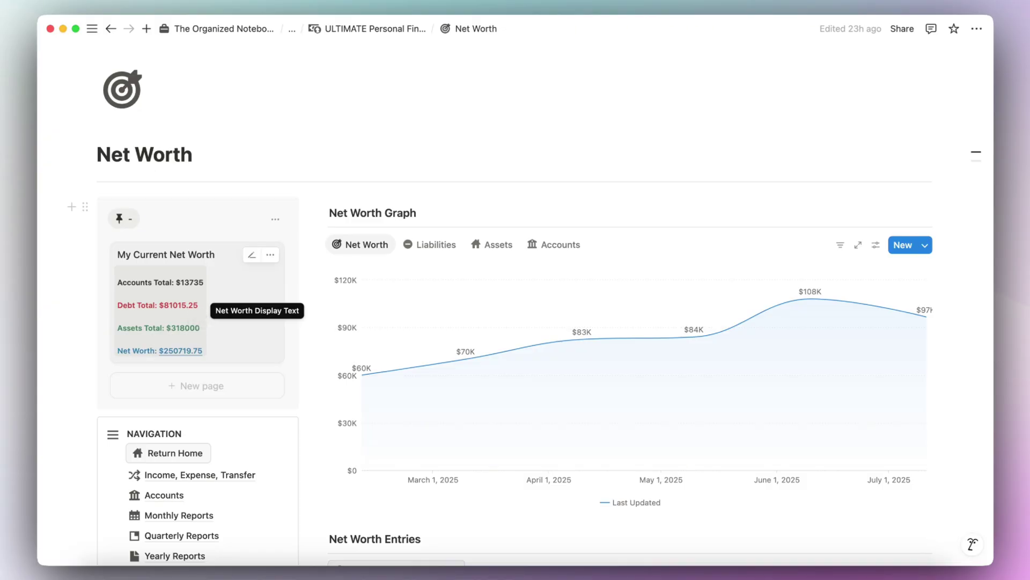
# Step: Add a new entry to the Net Worth page's Net Worth Entries and name it Net Worth Entry
pyautogui.scroll(-3, 200, 345)
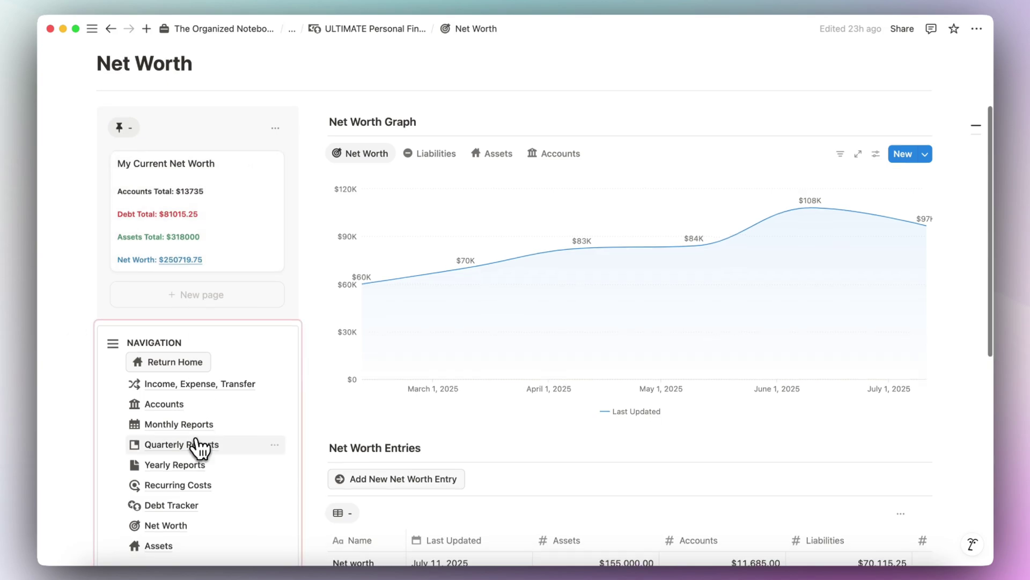
pyautogui.scroll(-1, 199, 472)
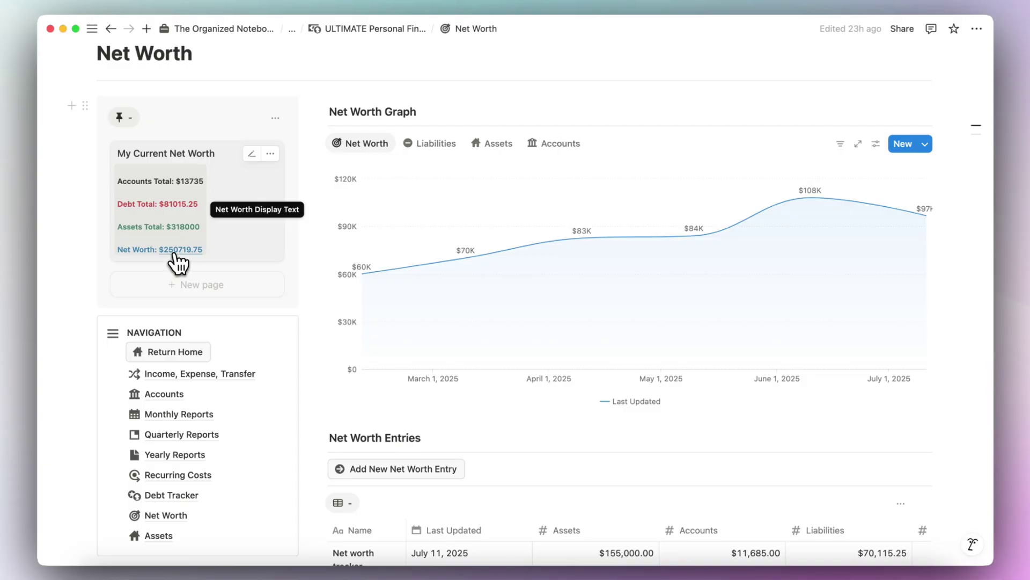
pyautogui.scroll(1, 279, 268)
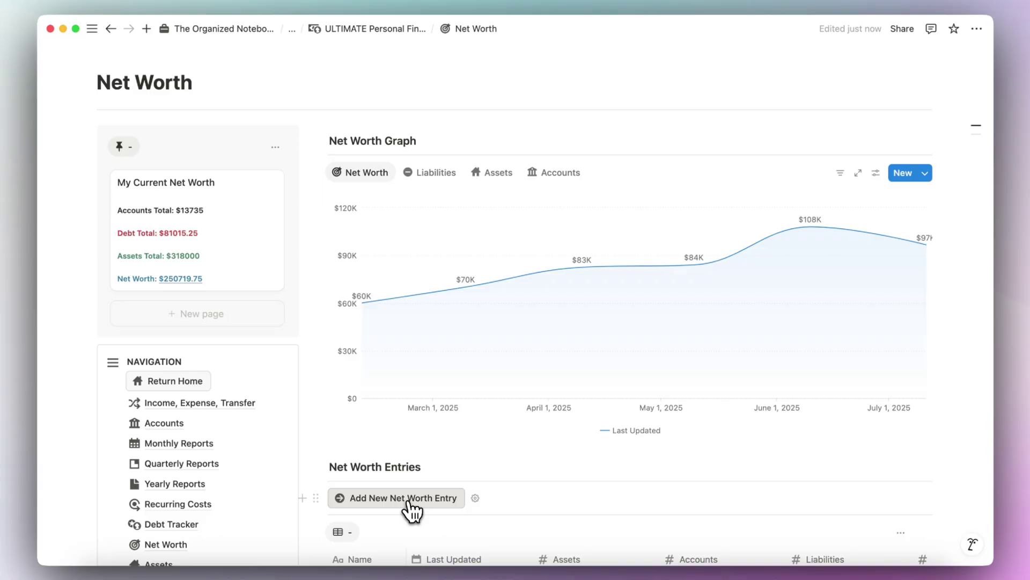
pyautogui.click(384, 499)
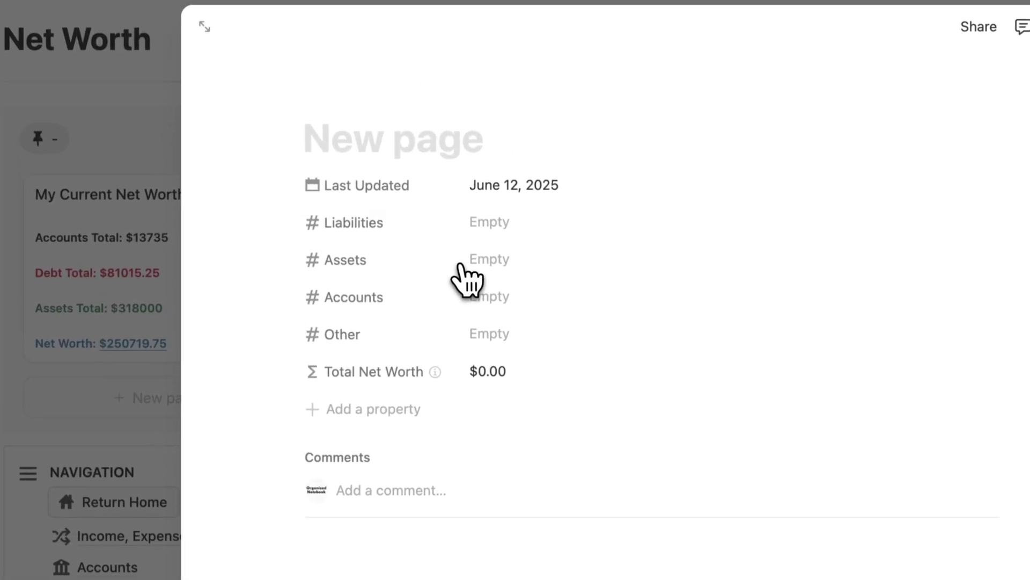
pyautogui.write('Net Worth ')
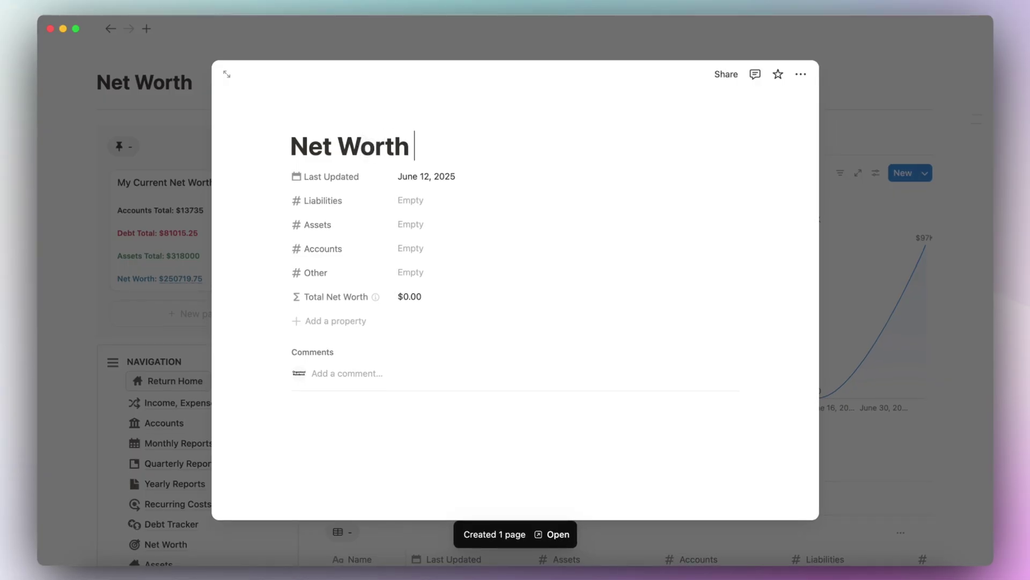
pyautogui.write('Entry')
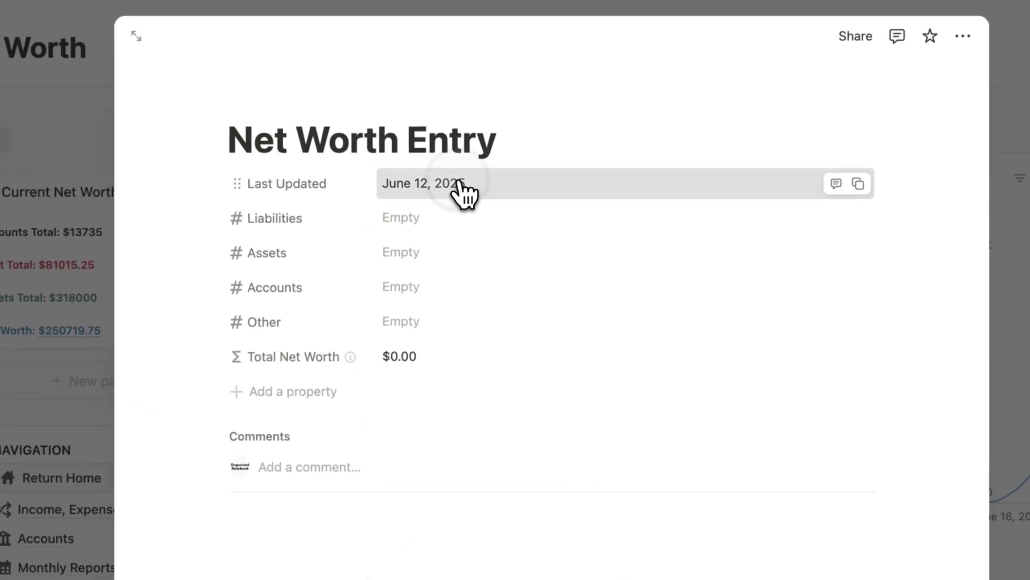
# Step: Set the Net Worth Entry's last updated date to September 17, 2025
pyautogui.click(437, 179)
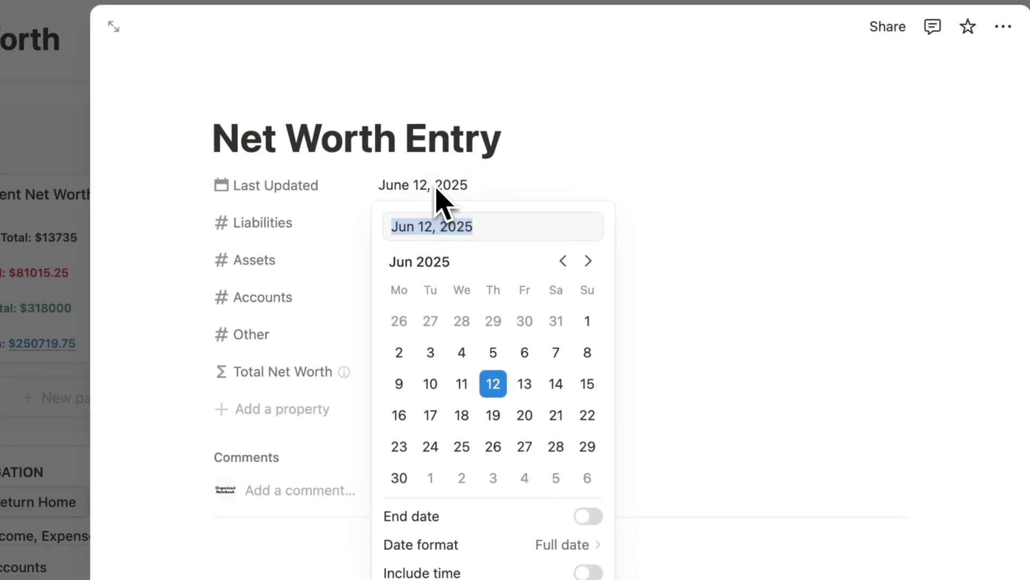
pyautogui.click(588, 261)
pyautogui.click(588, 261)
pyautogui.click(588, 261)
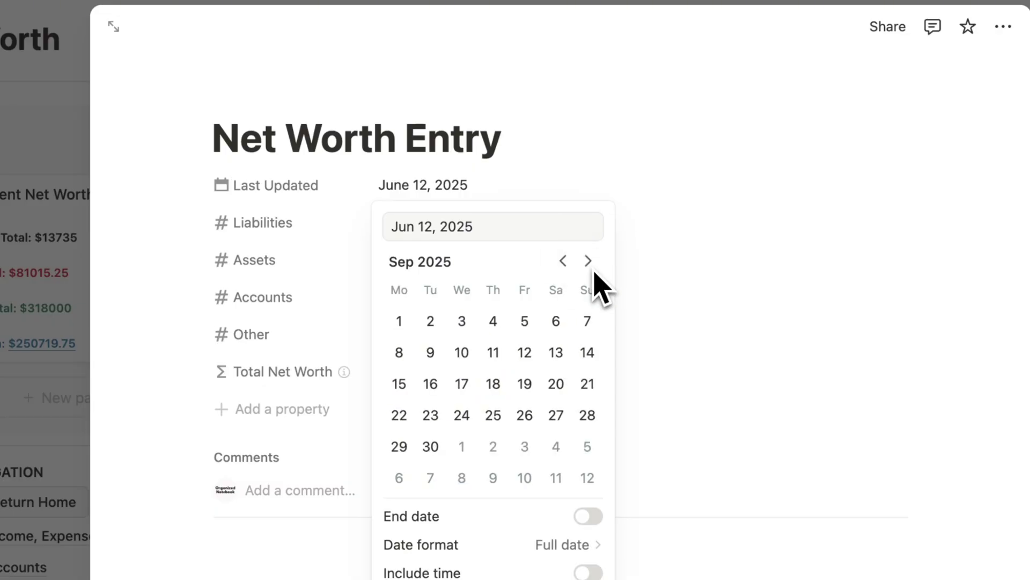
pyautogui.click(461, 383)
pyautogui.click(545, 152)
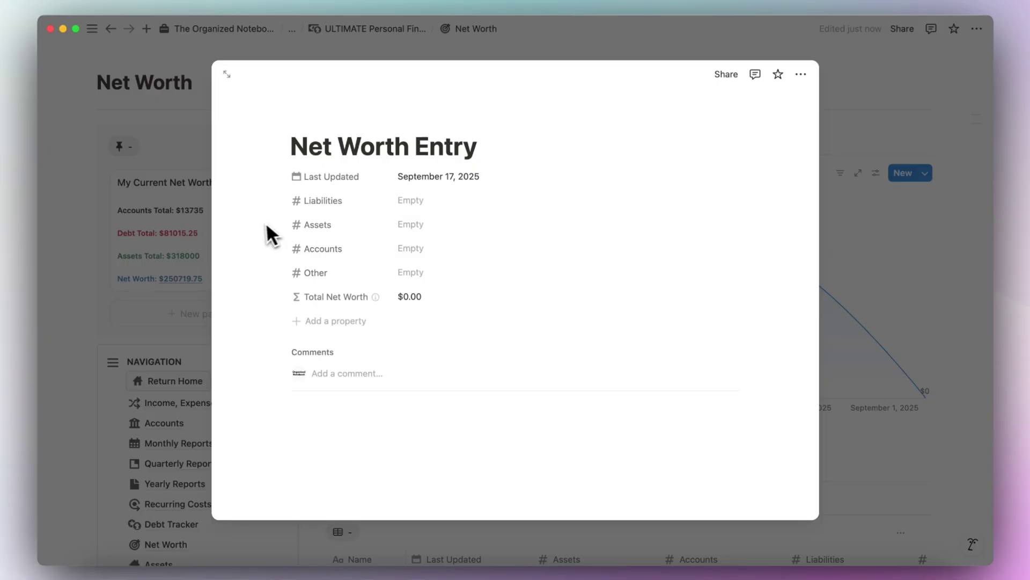
# Step: Enter liabilities of 81,015.25 and assets of 318,000 in the Net Worth Entry
pyautogui.click(444, 209)
pyautogui.write('81,015.25')
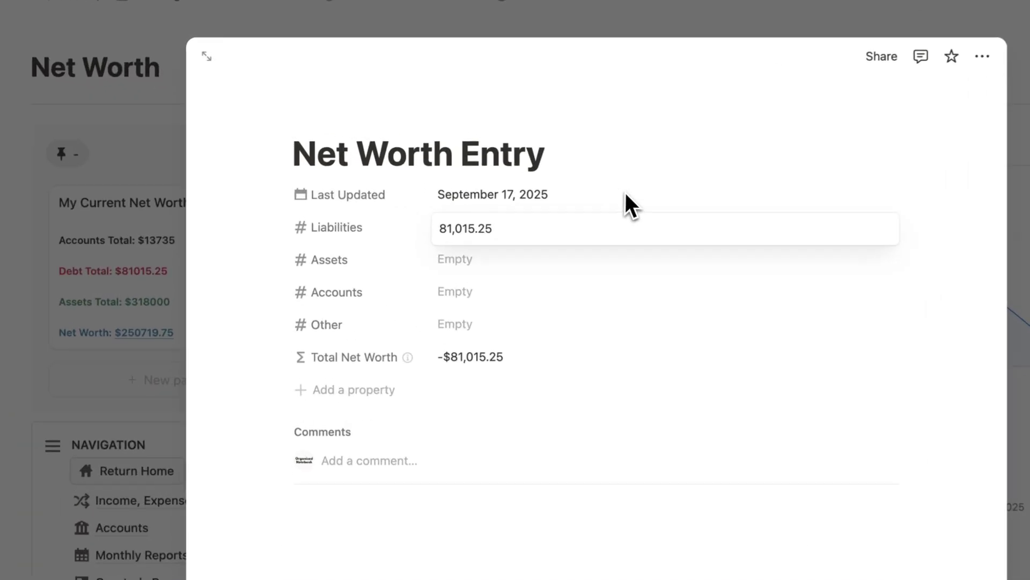
pyautogui.press('Return')
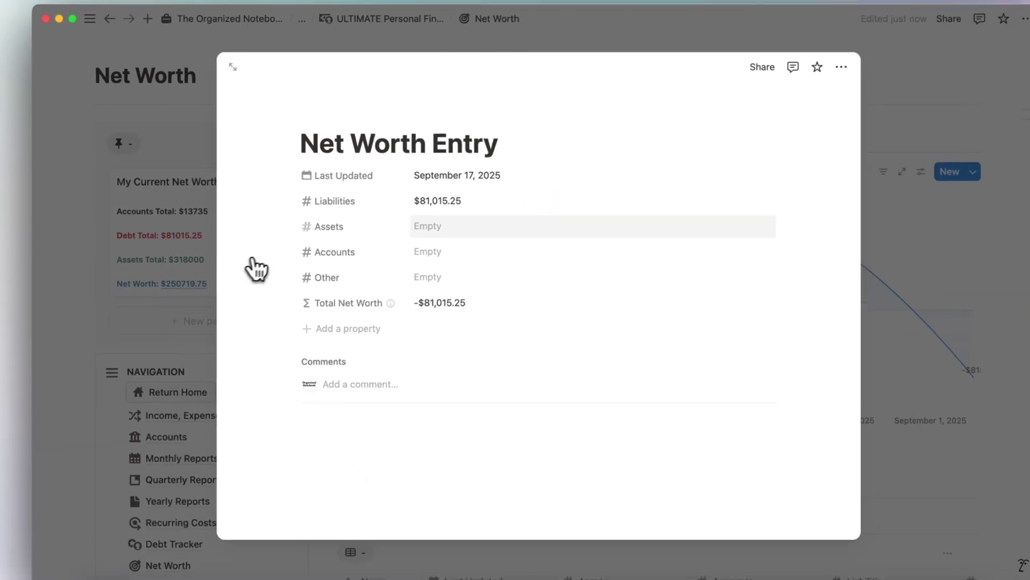
pyautogui.click(463, 230)
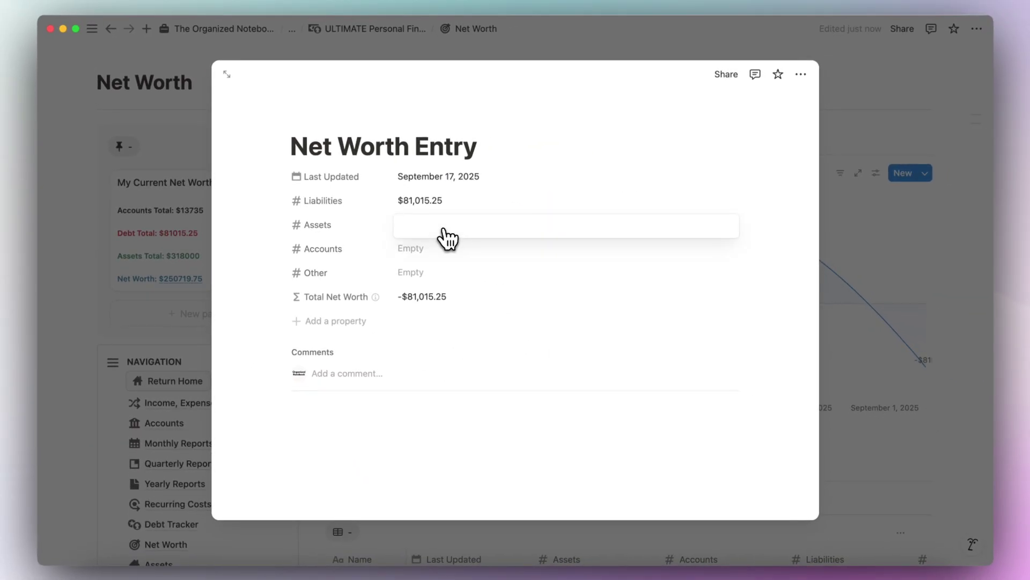
pyautogui.write('318,000')
pyautogui.press('Return')
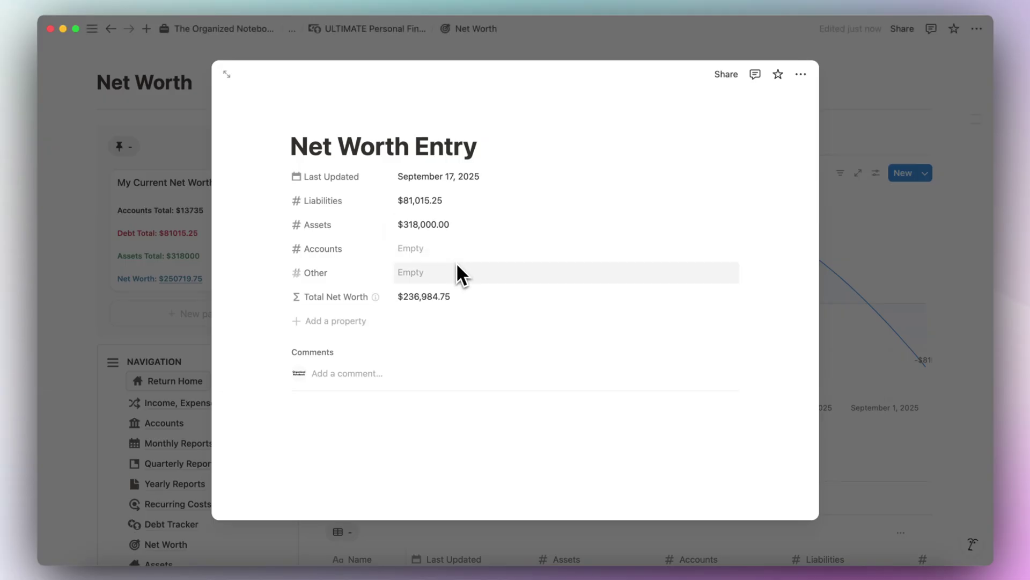
# Step: Set the Net Worth Entry's accounts amount to 13,735 and close the entry
pyautogui.click(460, 259)
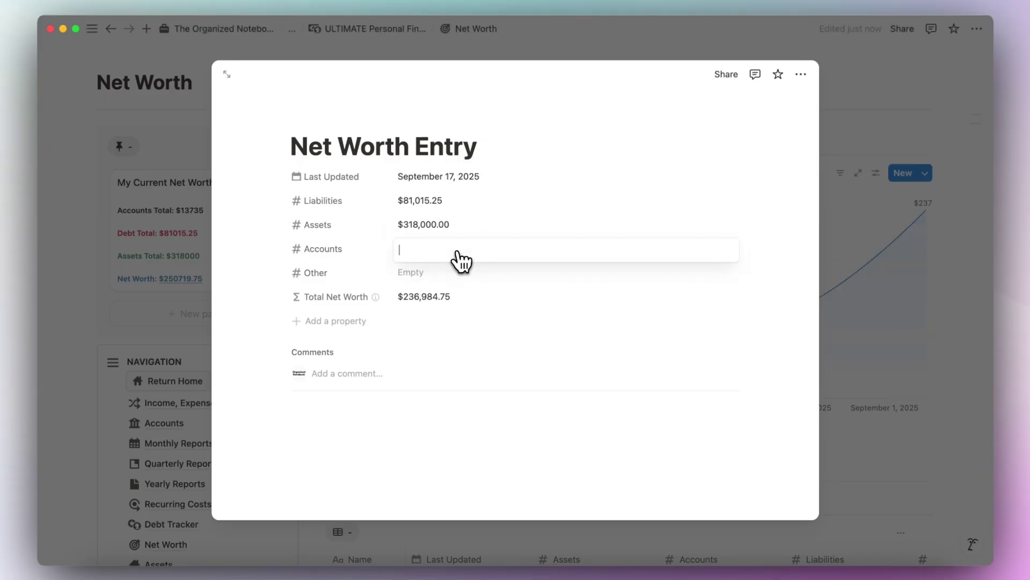
pyautogui.write('13,735')
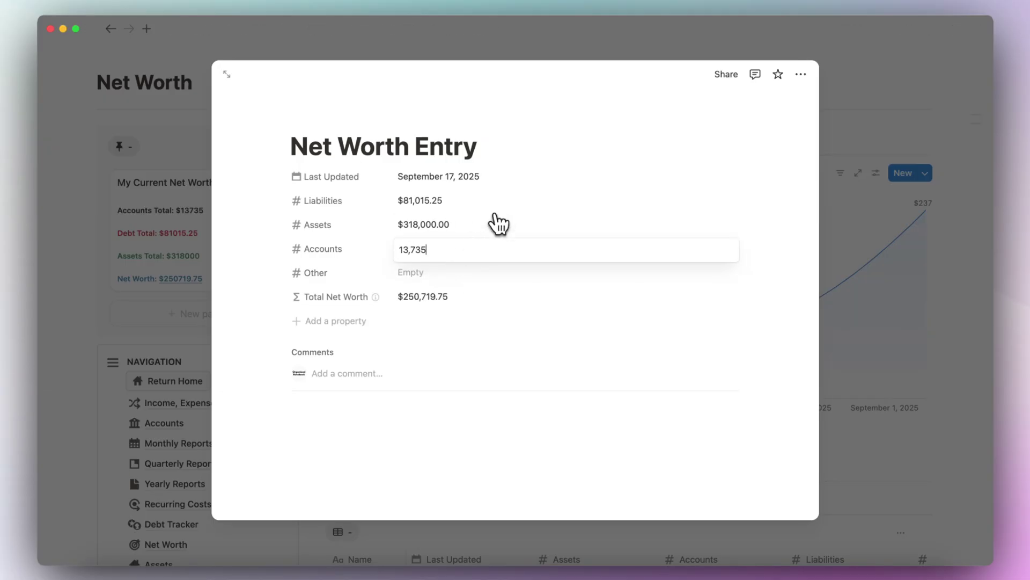
pyautogui.press('Return')
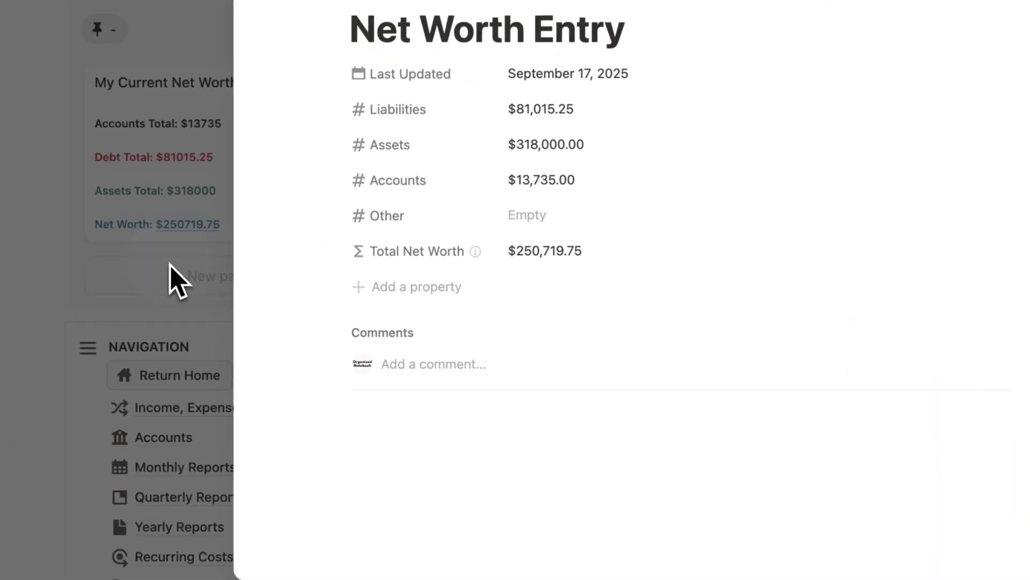
pyautogui.click(170, 311)
# Step: Review the Net Worth Entries table and compare the Net Worth Graph's Net Worth, Liabilities, Assets and Accounts views
pyautogui.scroll(-5, 271, 361)
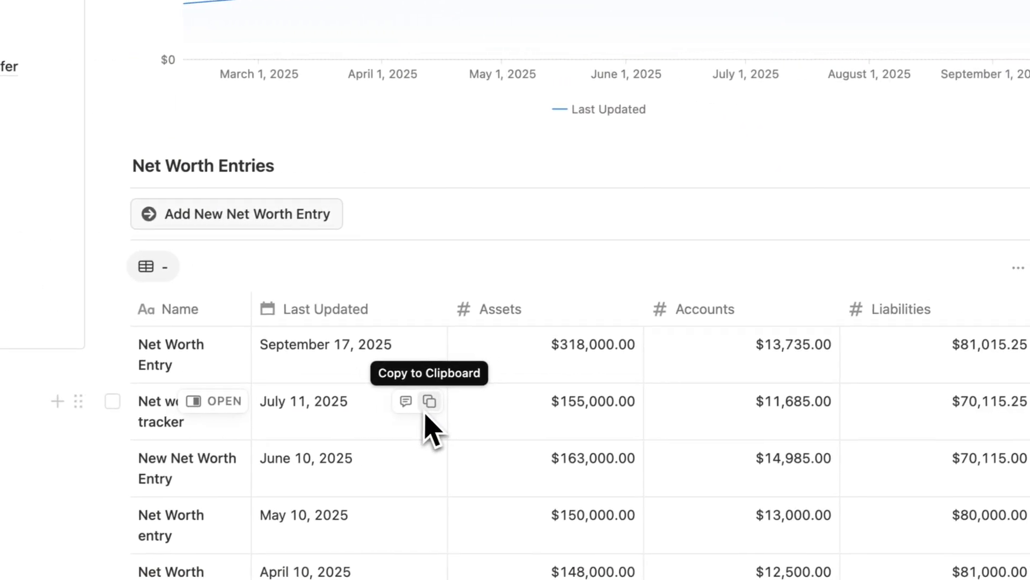
pyautogui.scroll(5, 706, 504)
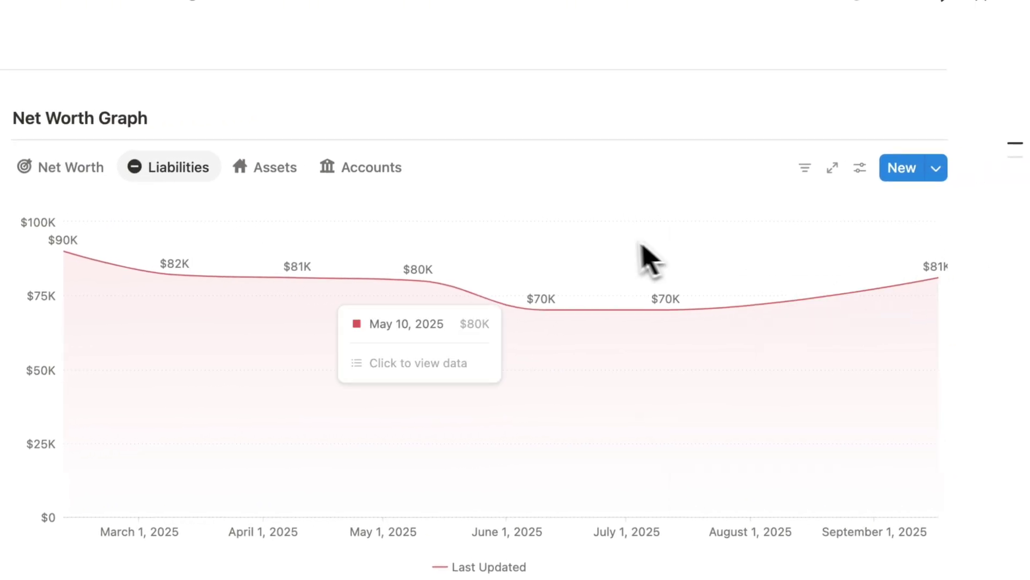
pyautogui.click(333, 179)
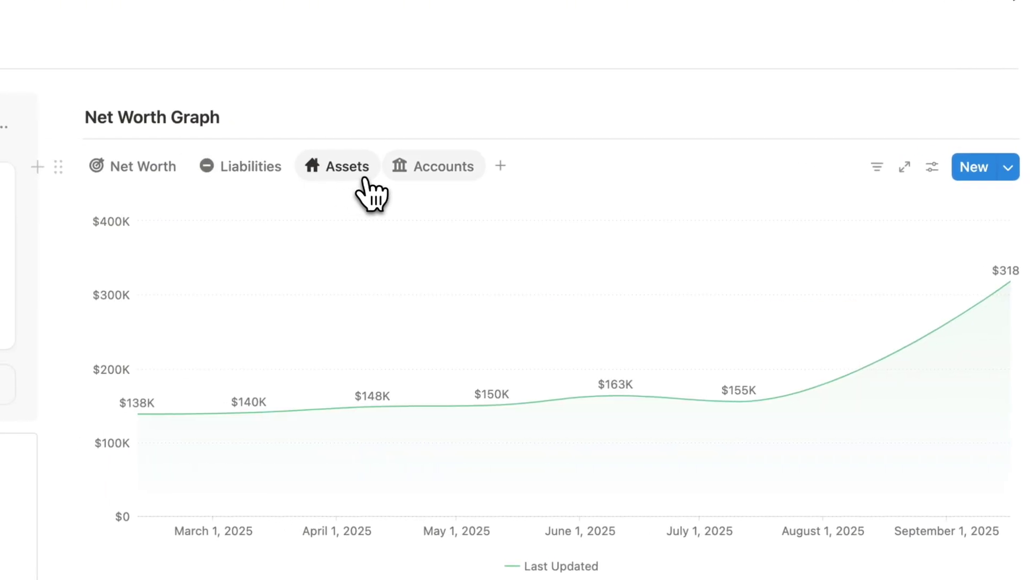
pyautogui.click(421, 174)
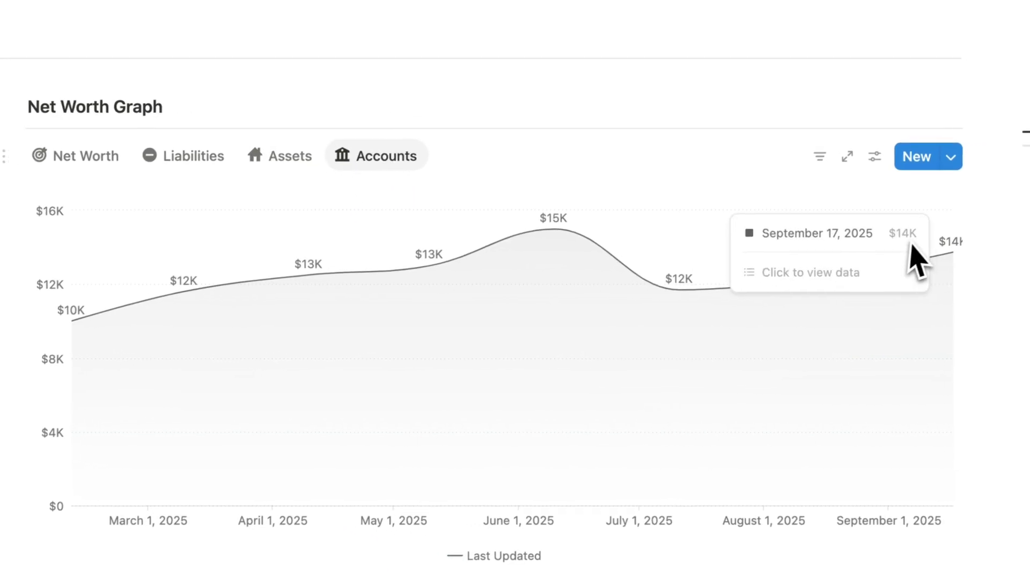
pyautogui.click(58, 152)
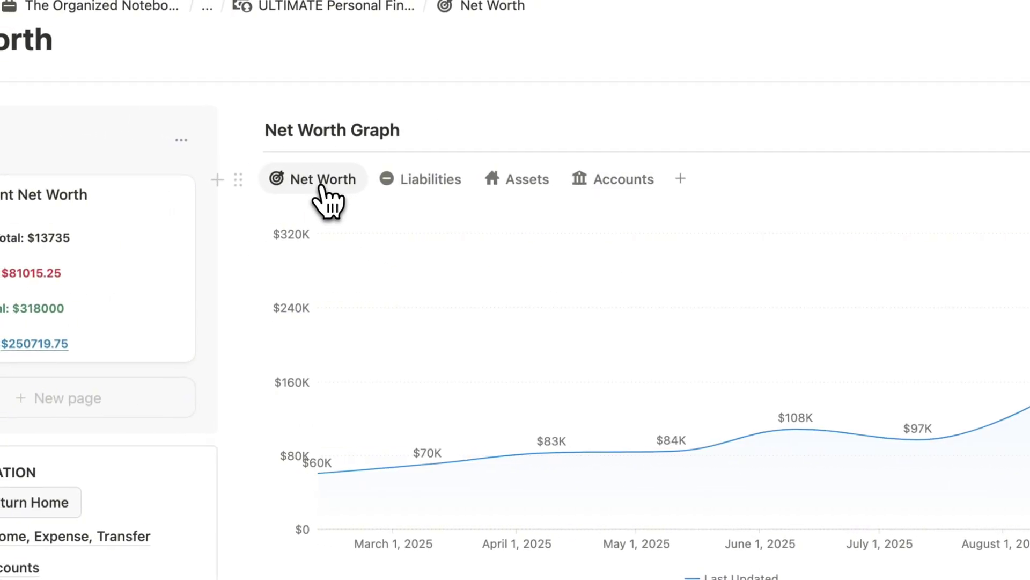
pyautogui.click(386, 185)
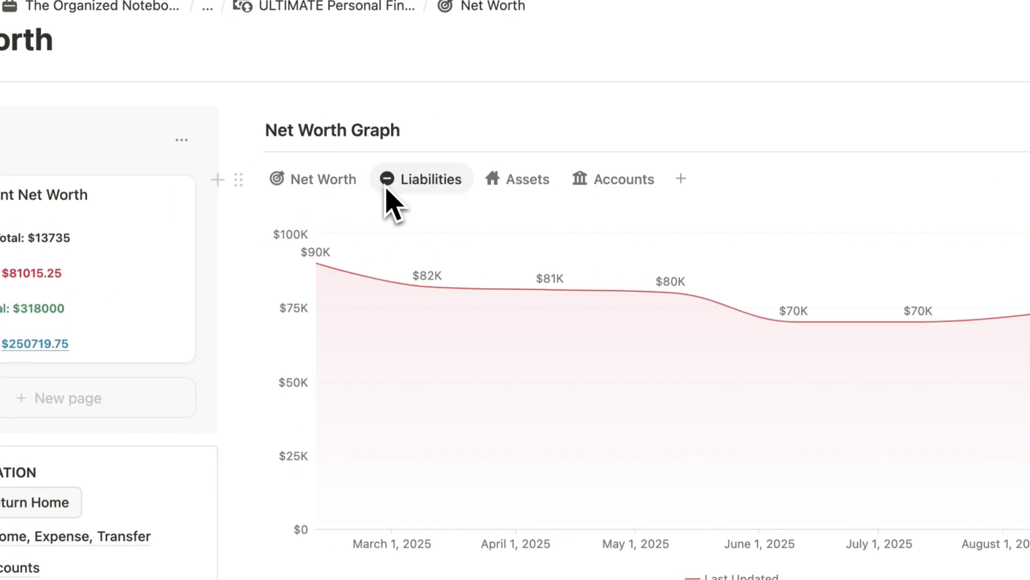
pyautogui.click(326, 189)
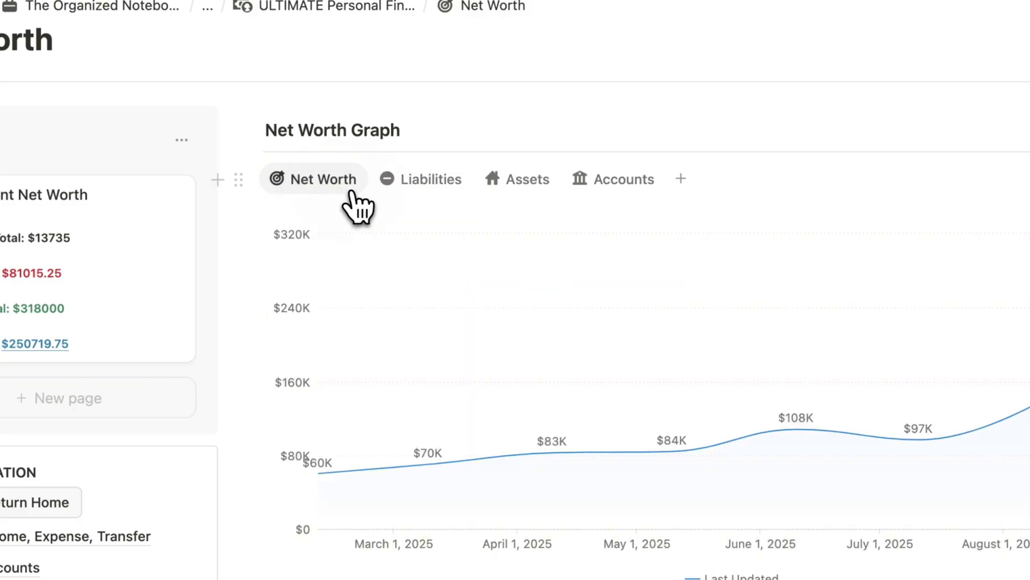
pyautogui.click(416, 188)
pyautogui.click(526, 181)
pyautogui.click(606, 181)
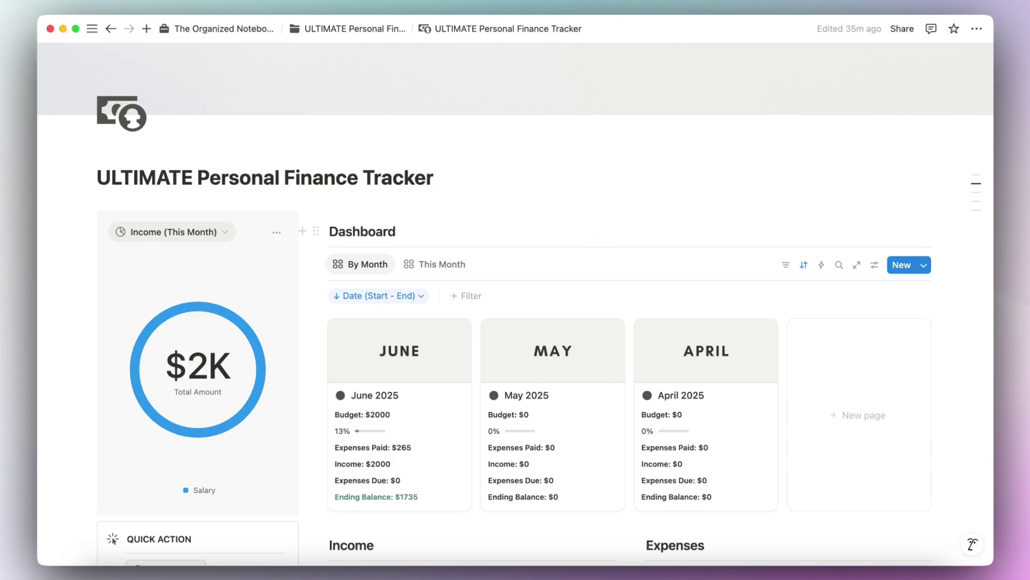
# Step: Look through the currency number formats available for the Income table's Amount property on the tracker's home page, keeping the format as it is
pyautogui.scroll(-5, 596, 247)
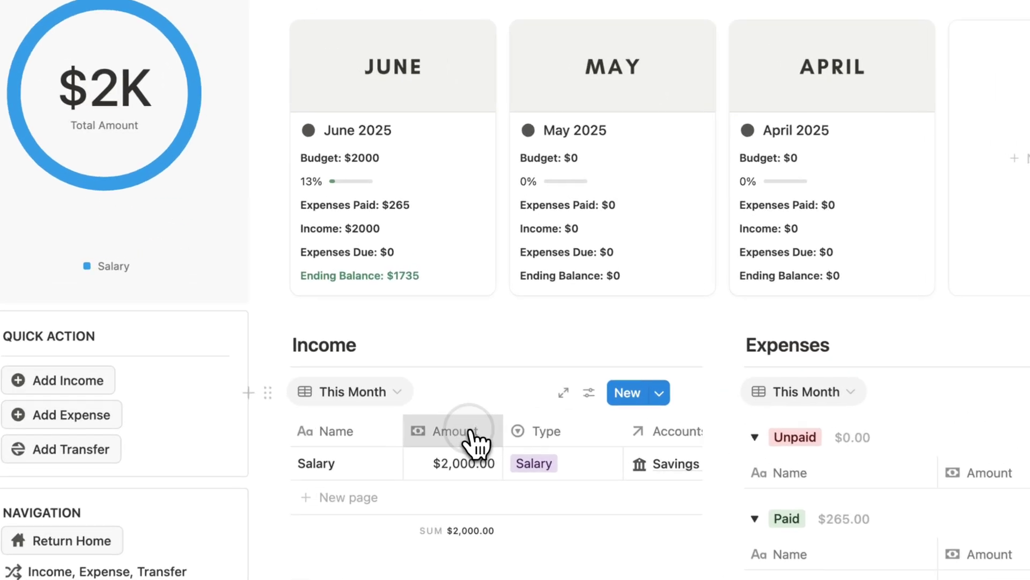
pyautogui.click(452, 363)
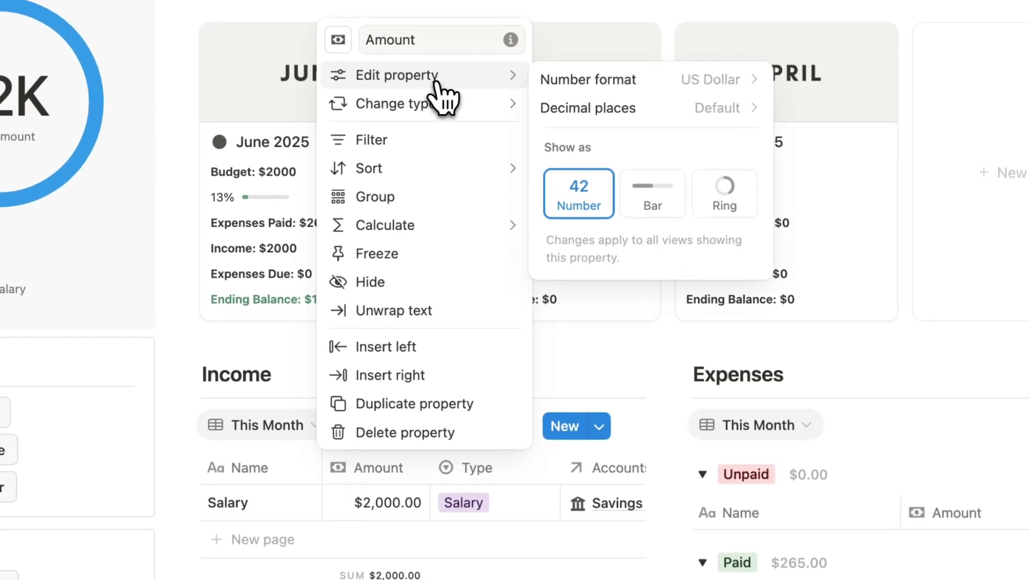
pyautogui.click(605, 86)
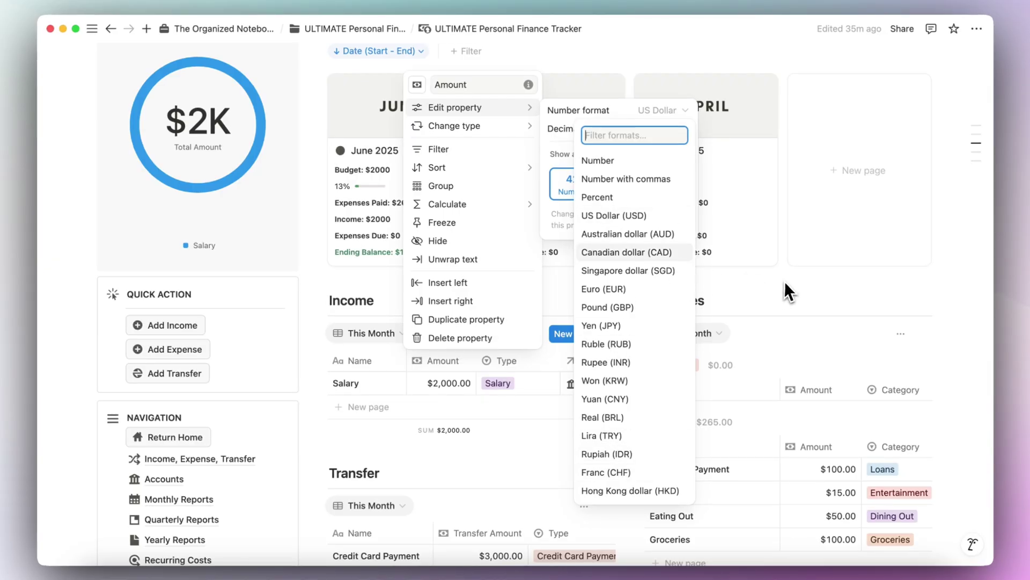
pyautogui.click(784, 281)
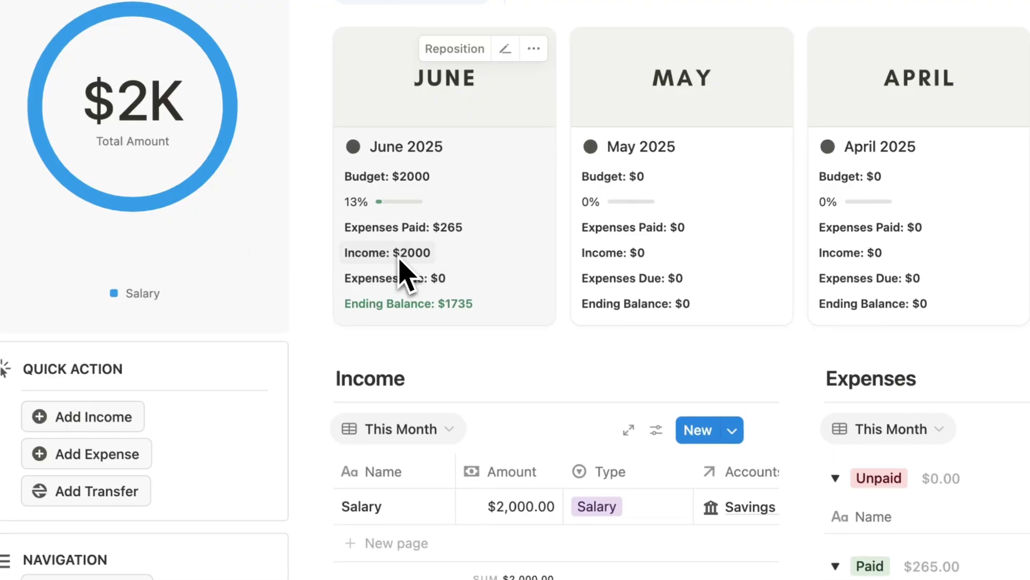
# Step: Inspect the Expenses Paid formula on the June 2025 card, highlight its dollar sign, and close it without changes
pyautogui.click(383, 227)
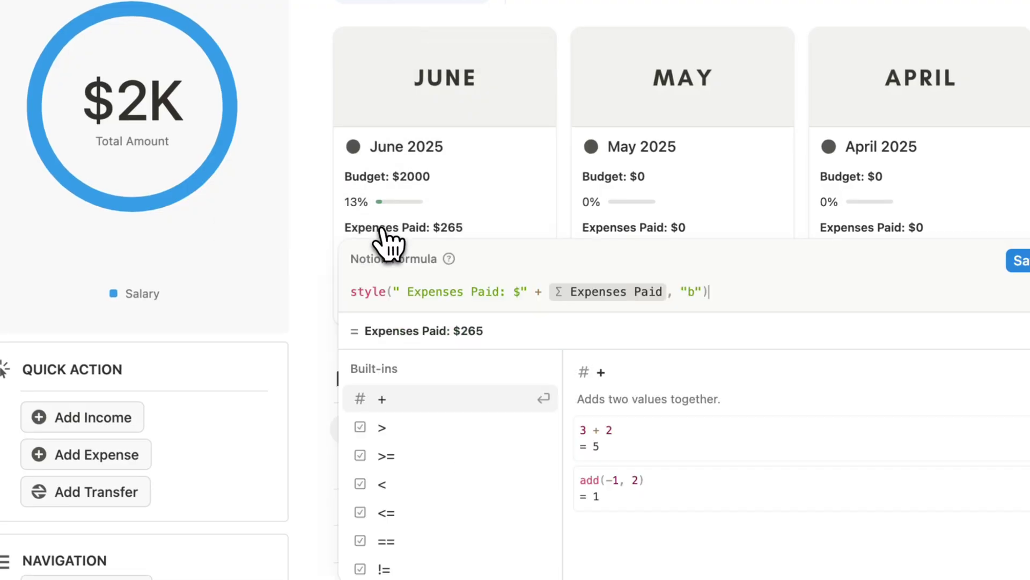
pyautogui.click(513, 293)
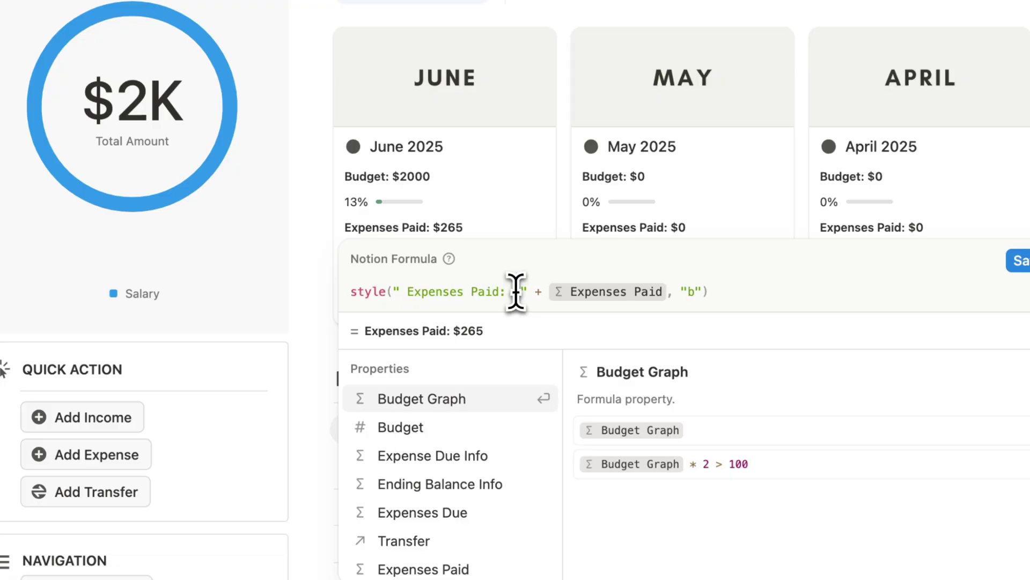
pyautogui.doubleClick(516, 292)
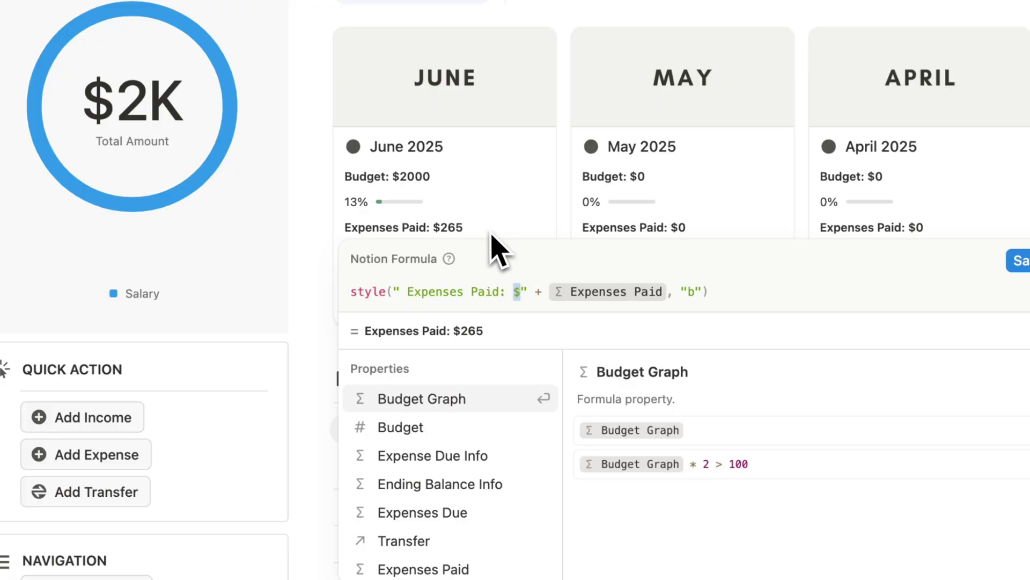
pyautogui.press('Escape')
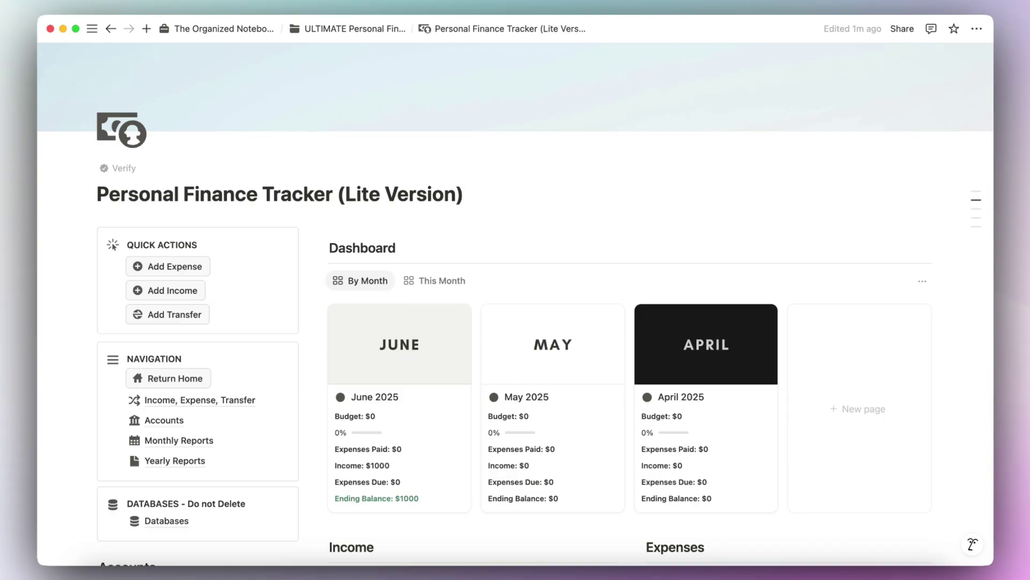
# Step: Preview the Personal Finance Tracker (Lite Version) page in dark mode and return it to light mode
pyautogui.scroll(-2, 515, 322)
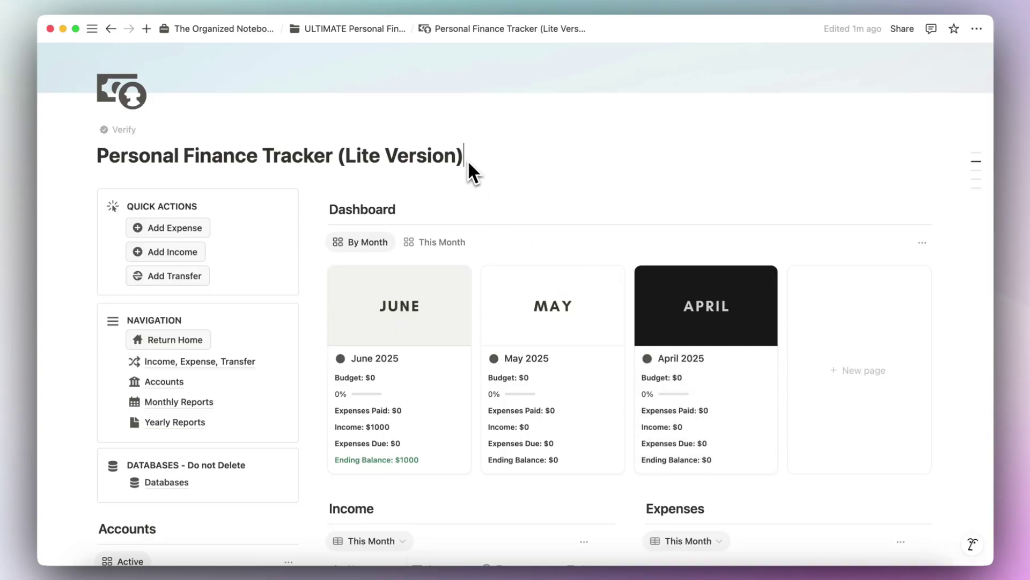
pyautogui.press('super+shift+l')
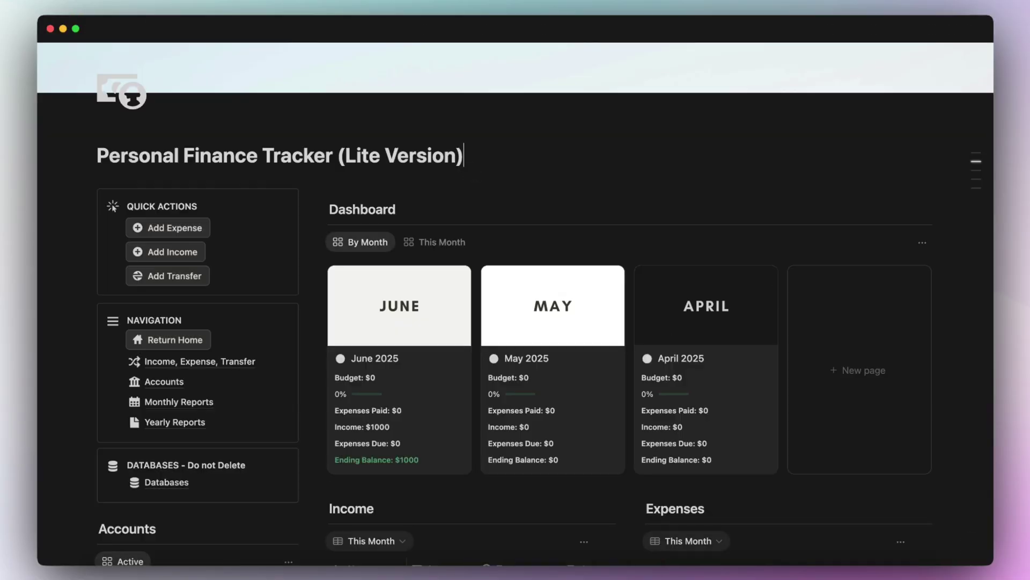
pyautogui.press('super+shift+l')
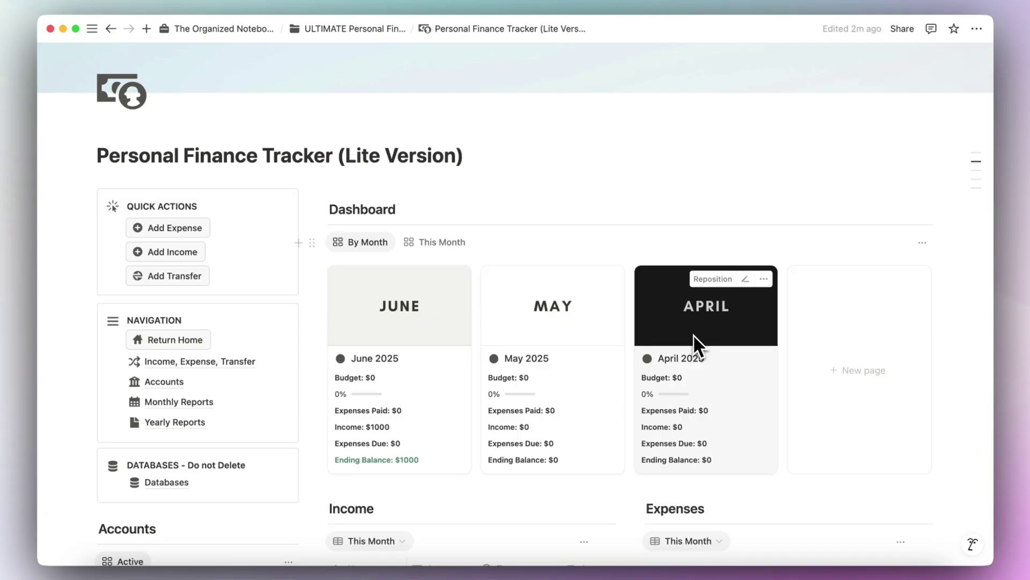